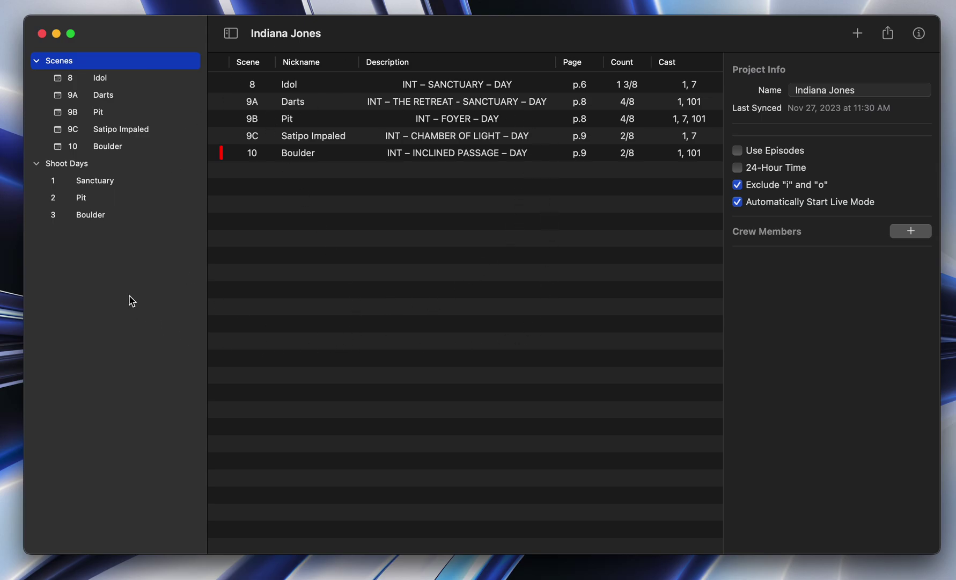
- Browse the Pit shoot day schedule and scene 9B Pit's shots, then return to the scene list
click(281, 225)
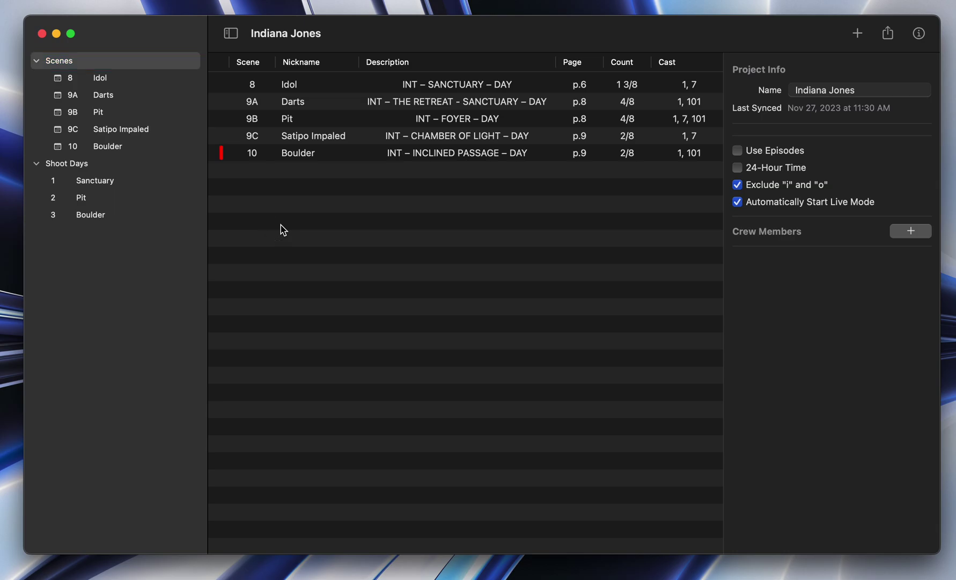
click(89, 166)
click(101, 195)
click(103, 114)
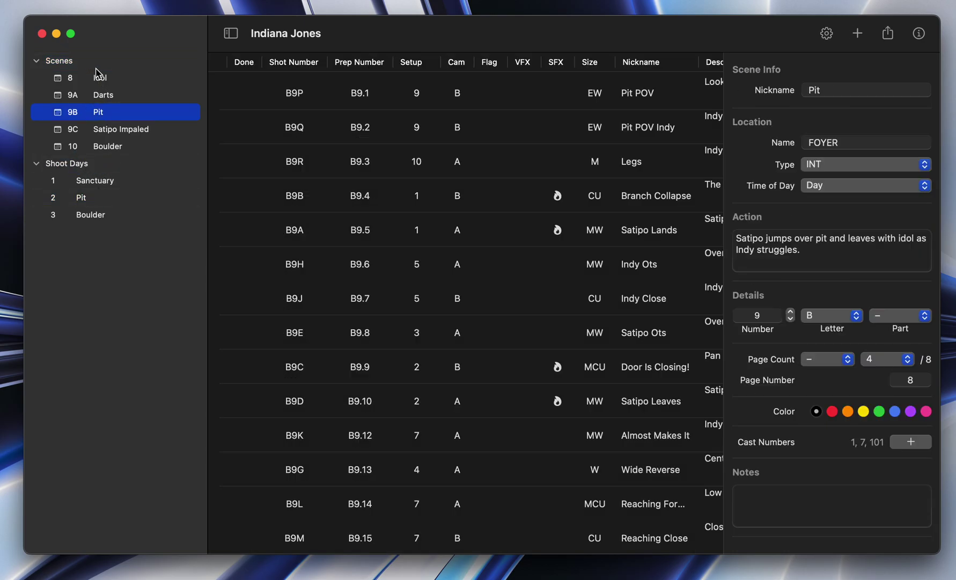
click(90, 61)
click(389, 340)
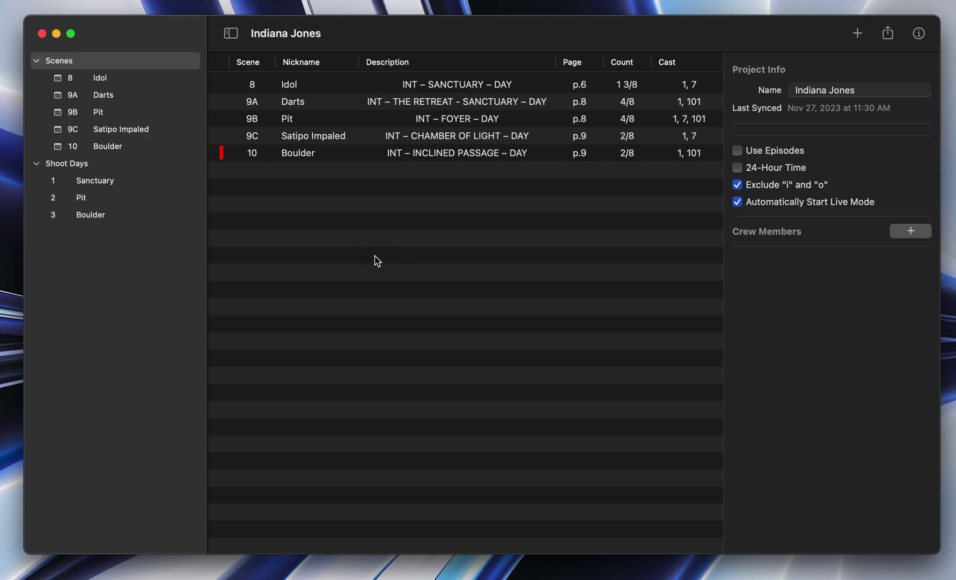
- Open scene 9C Satipo Impaled and review the Satipo Reveal shot's details across the columns
click(103, 95)
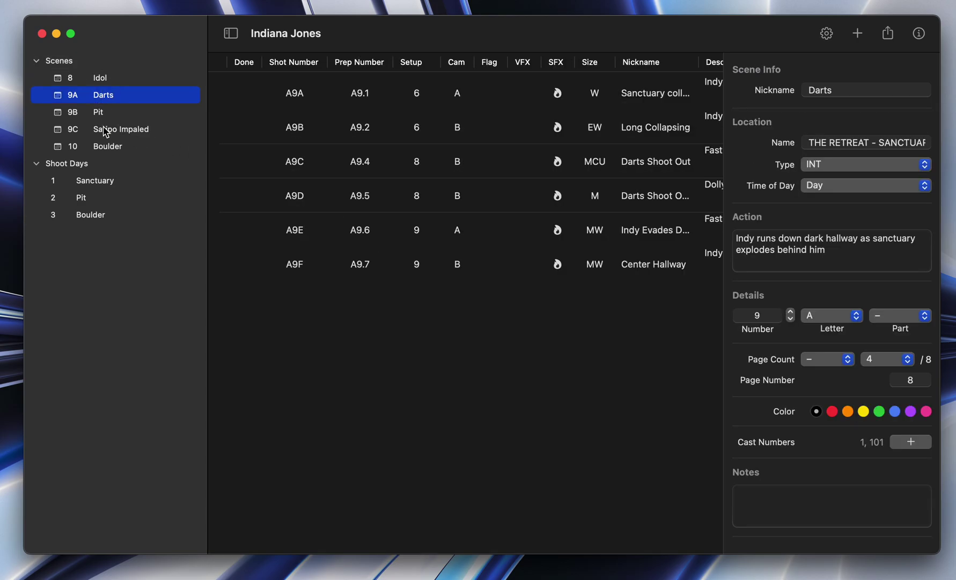
click(108, 133)
click(436, 122)
scroll(448, 150, right, 5)
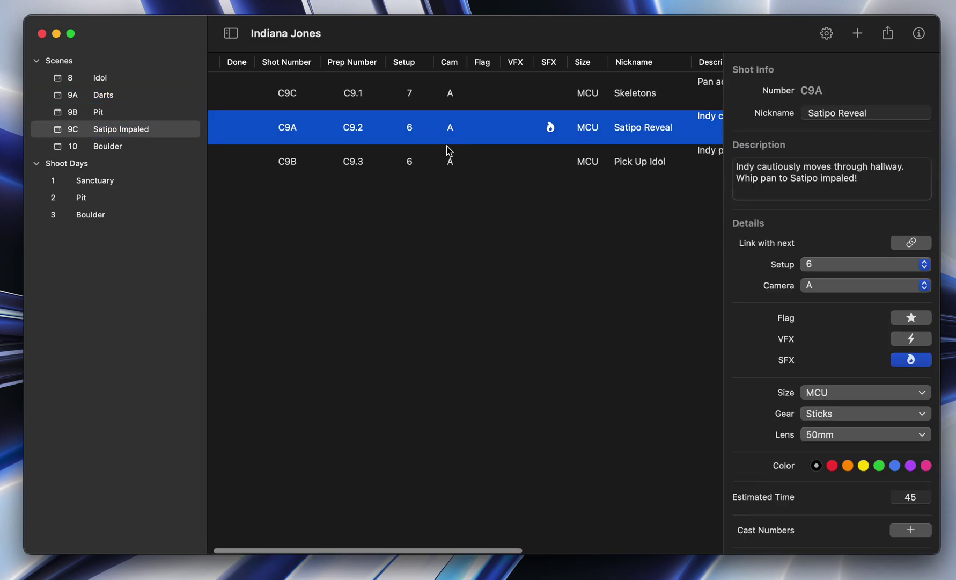
scroll(449, 149, right, 2)
scroll(448, 149, left, 6)
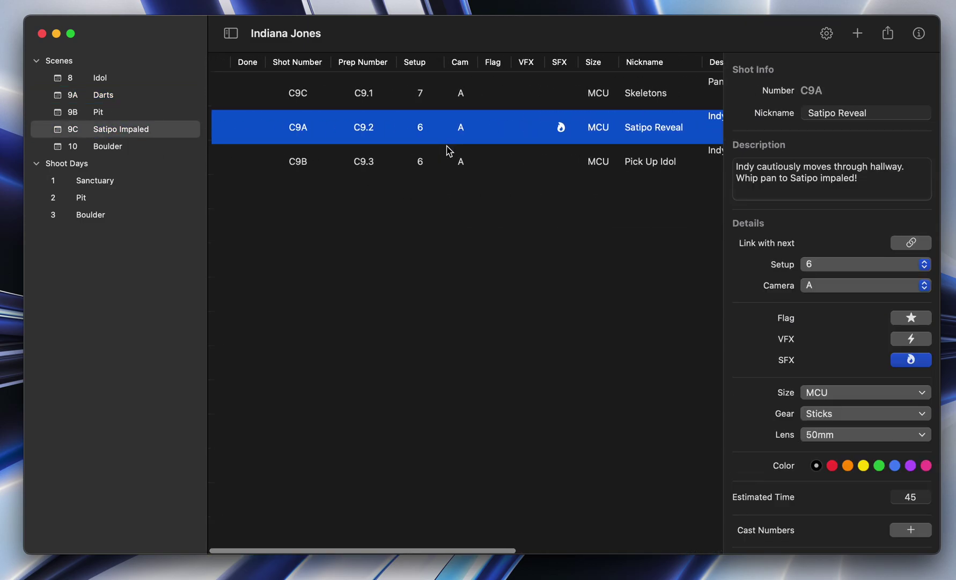
scroll(449, 150, right, 3)
scroll(449, 151, right, 3)
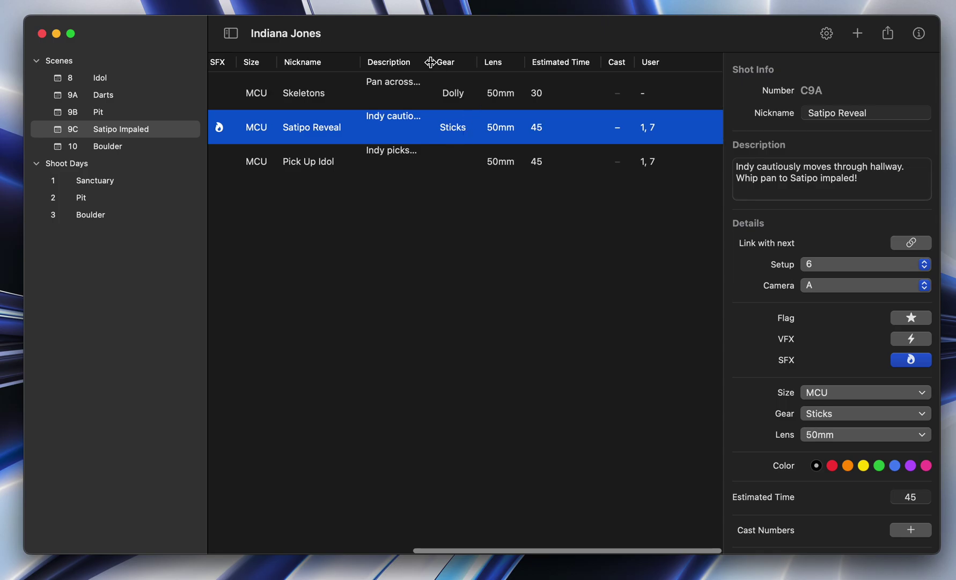
drag(428, 62, 541, 62)
scroll(539, 132, right, 3)
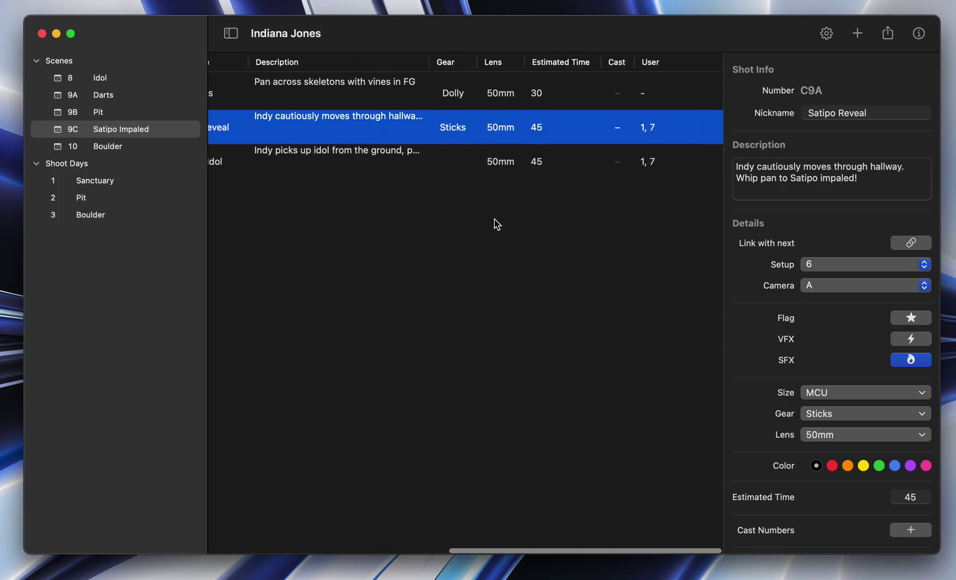
click(515, 266)
- Set the Skeletons shot C9C to setup 6, then review the scene details
click(402, 98)
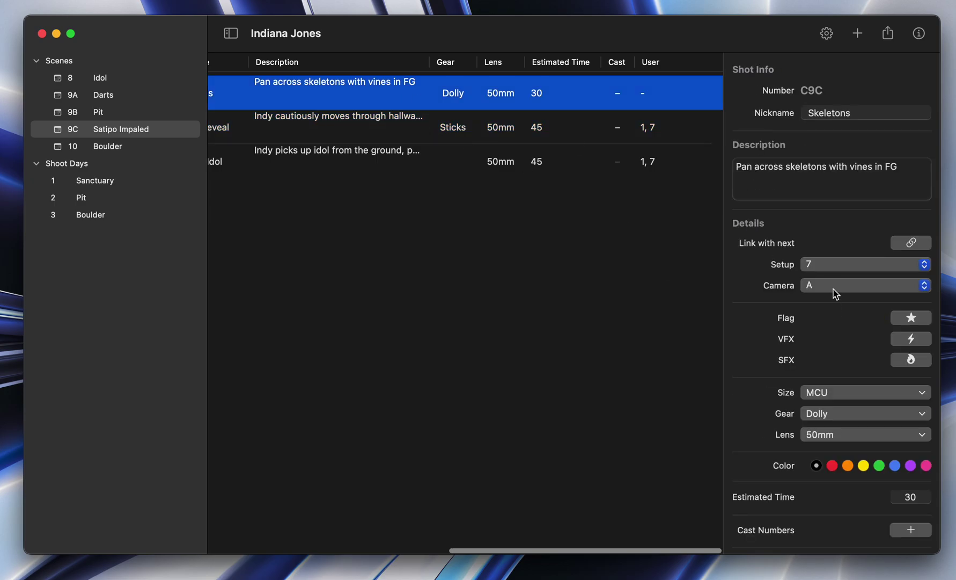
click(827, 265)
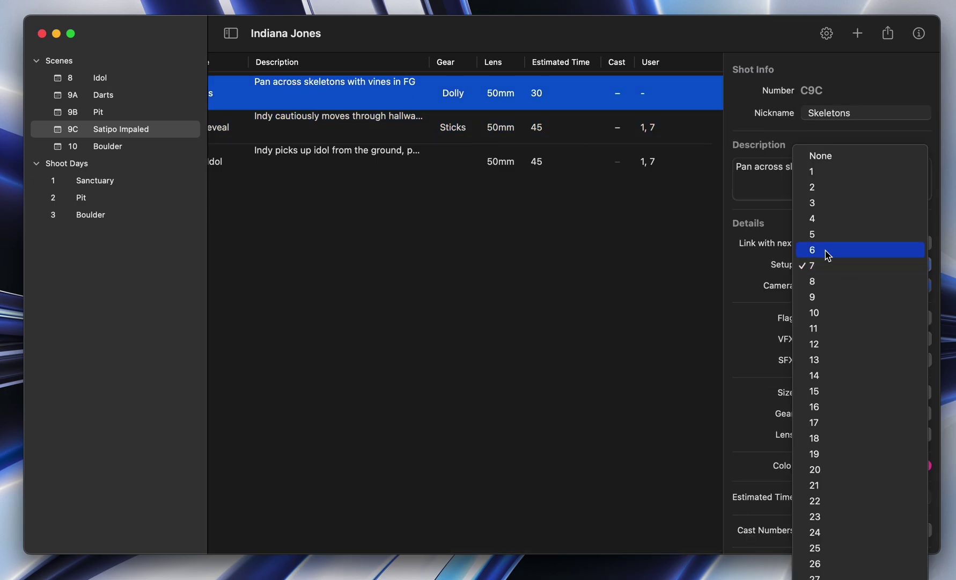
click(828, 256)
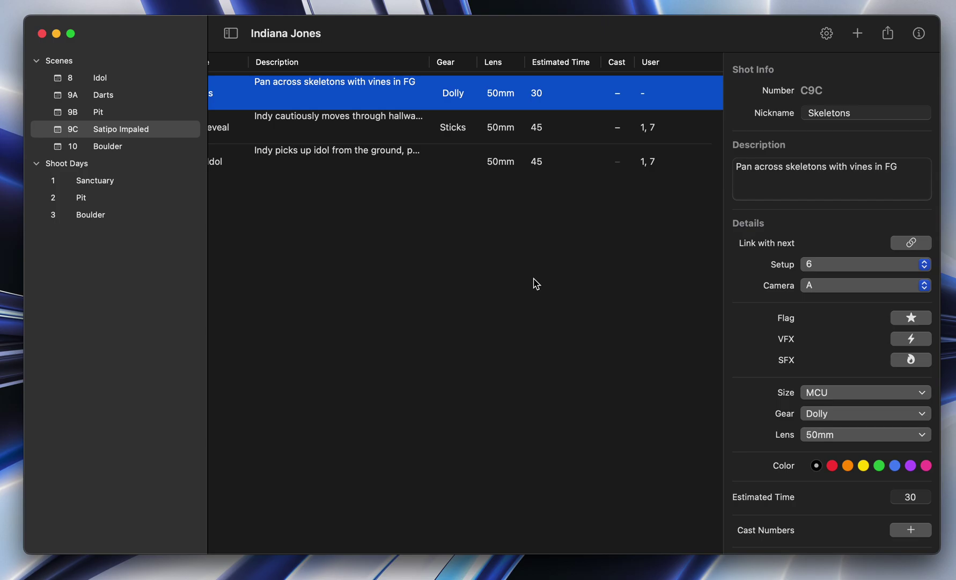
scroll(480, 226, left, 10)
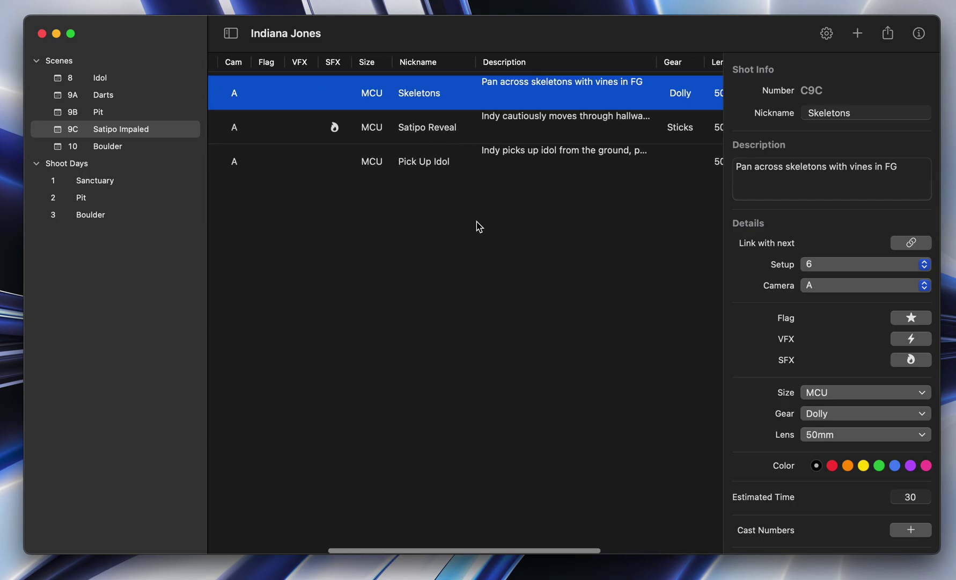
scroll(479, 226, right, 3)
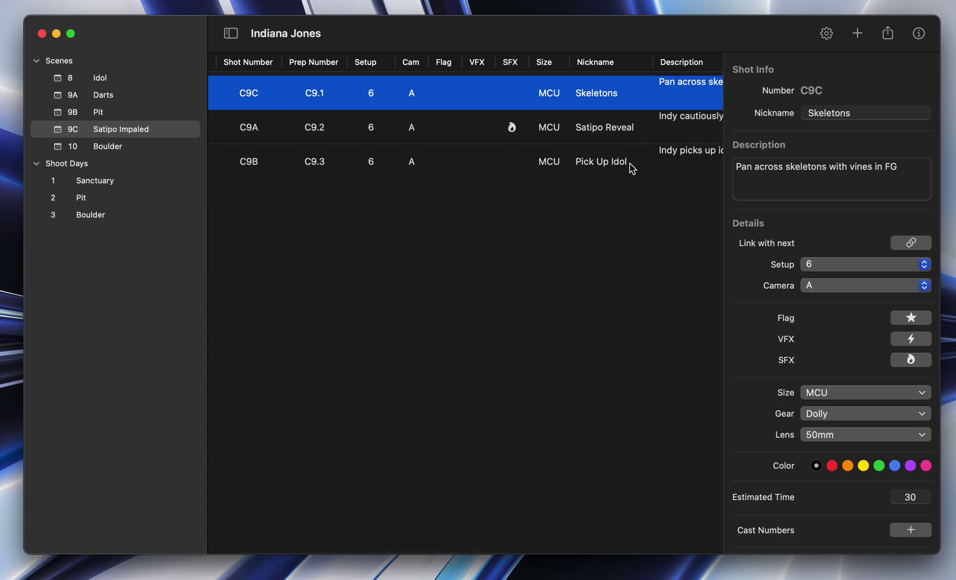
click(462, 292)
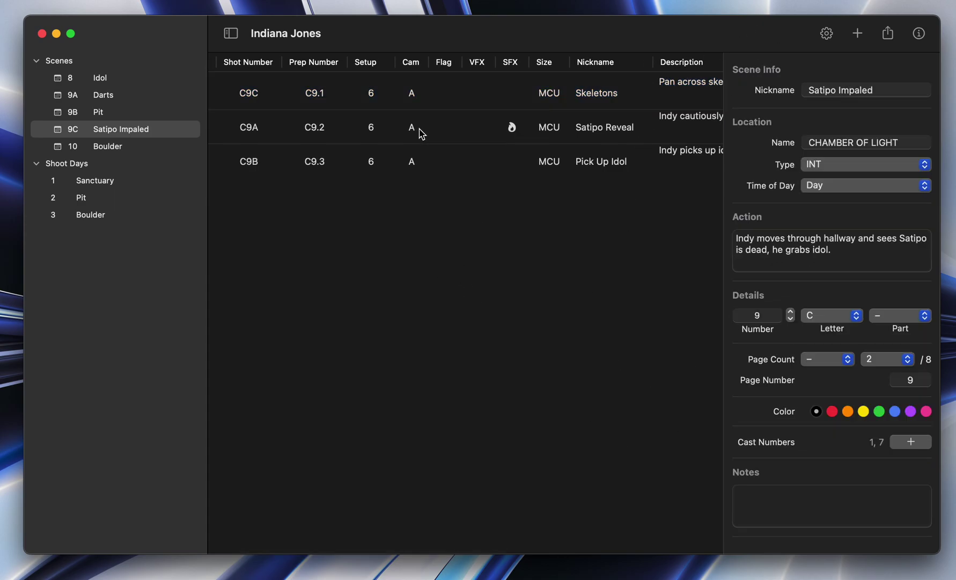
scroll(449, 137, right, 5)
scroll(448, 137, left, 8)
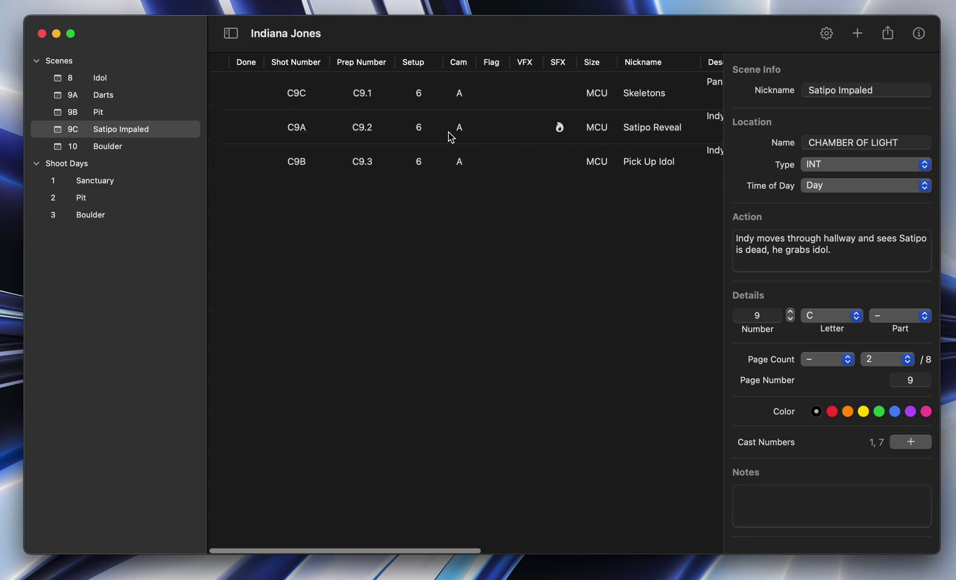
- In scene 8 Idol, widen the Nickname column so shot names show fully
click(80, 99)
click(102, 81)
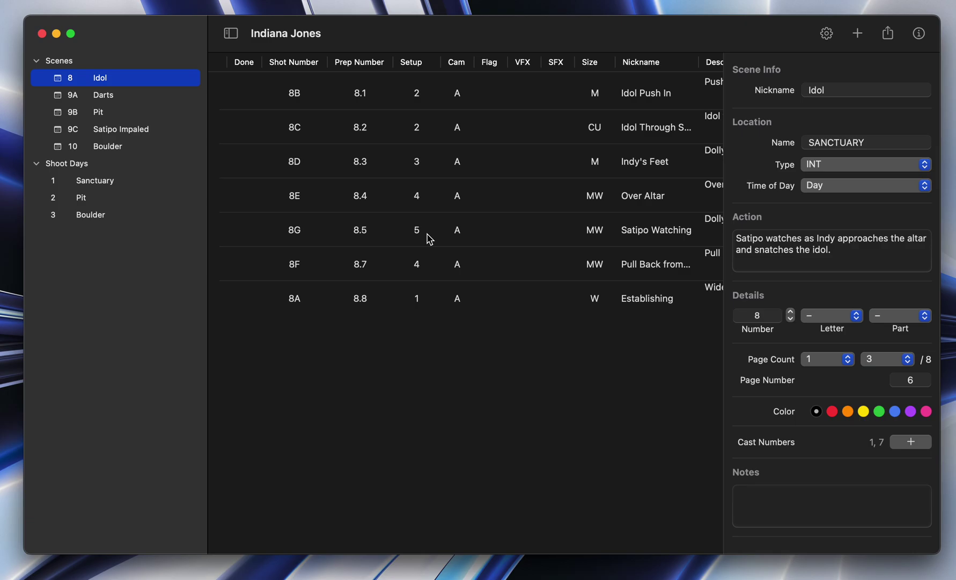
scroll(416, 225, right, 10)
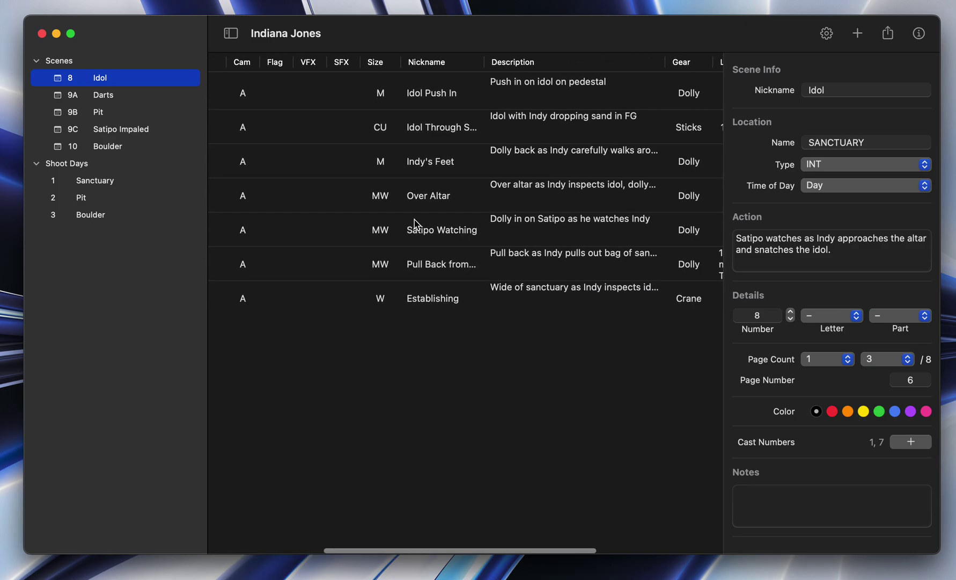
scroll(416, 224, right, 5)
drag(361, 60, 419, 60)
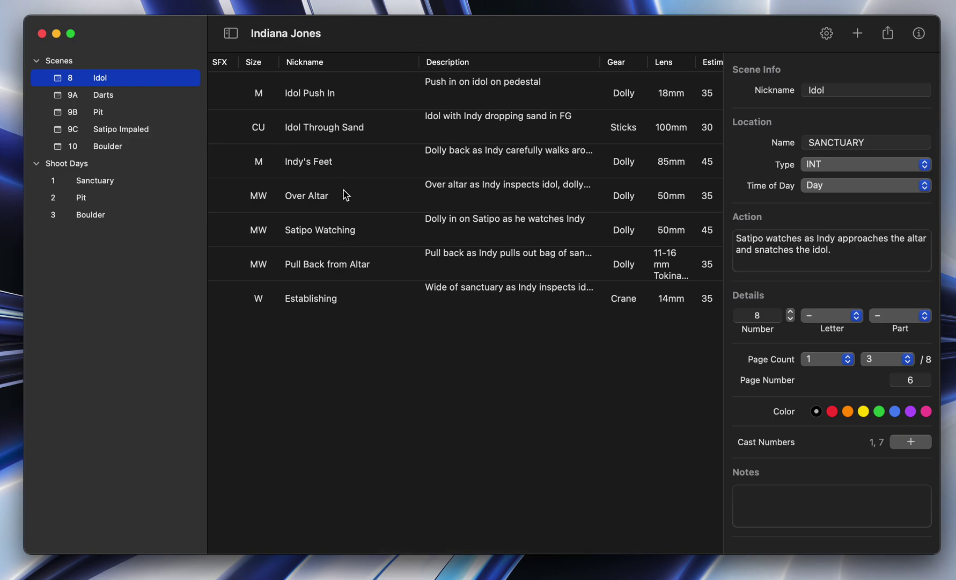
- In scene 9C Satipo Impaled, widen the Description column by dragging the Description/Gear divider right
click(117, 96)
click(129, 129)
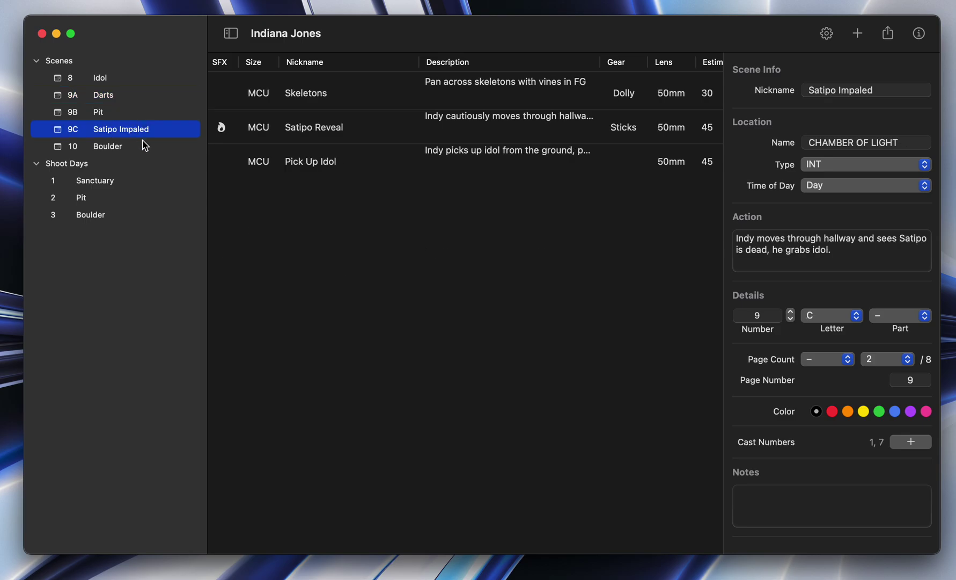
scroll(434, 169, right, 5)
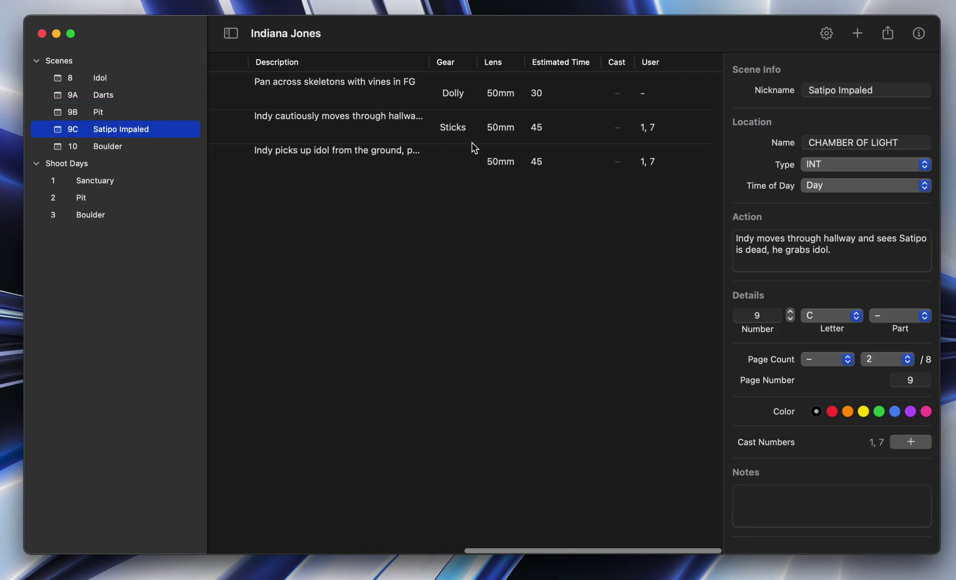
drag(428, 59, 487, 61)
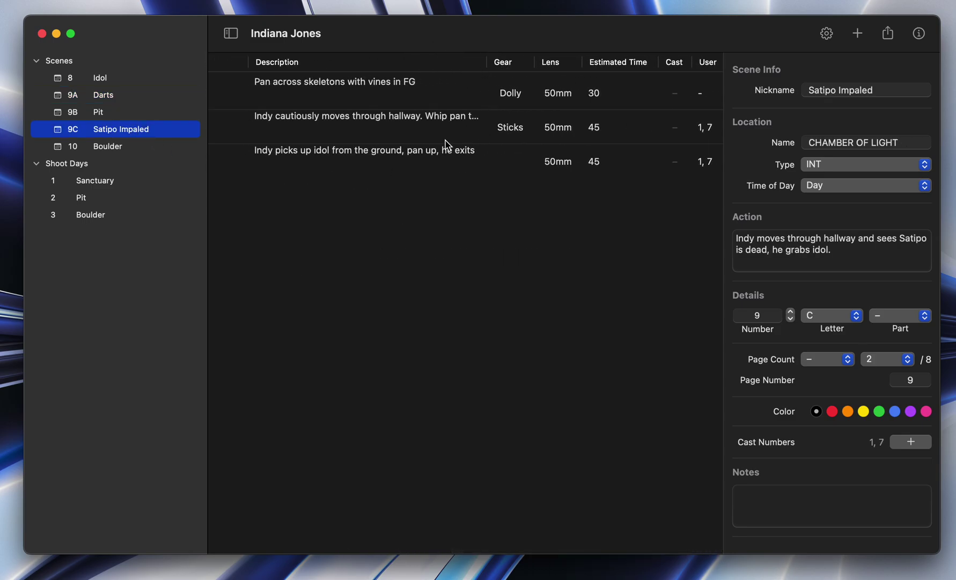
scroll(448, 142, left, 5)
scroll(448, 145, right, 5)
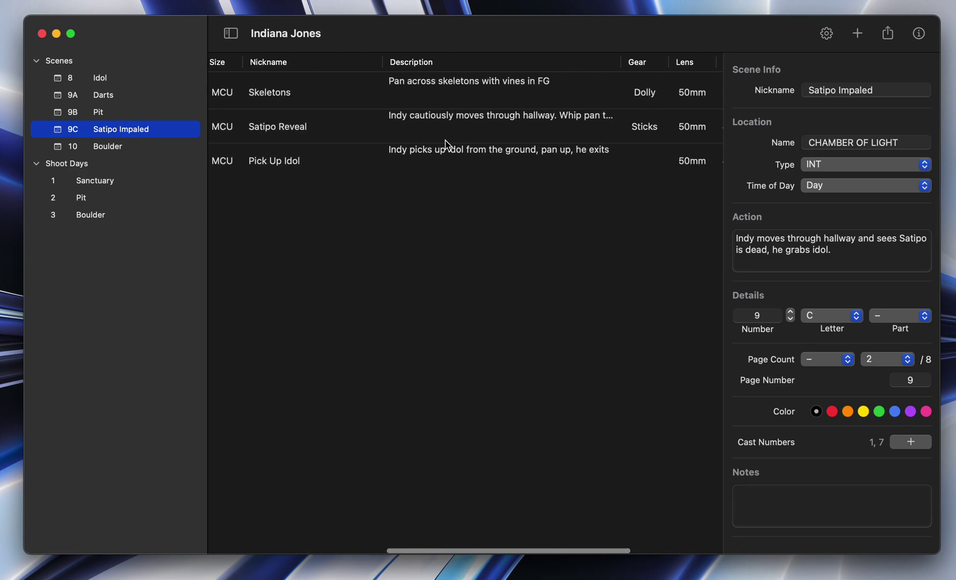
scroll(375, 142, left, 5)
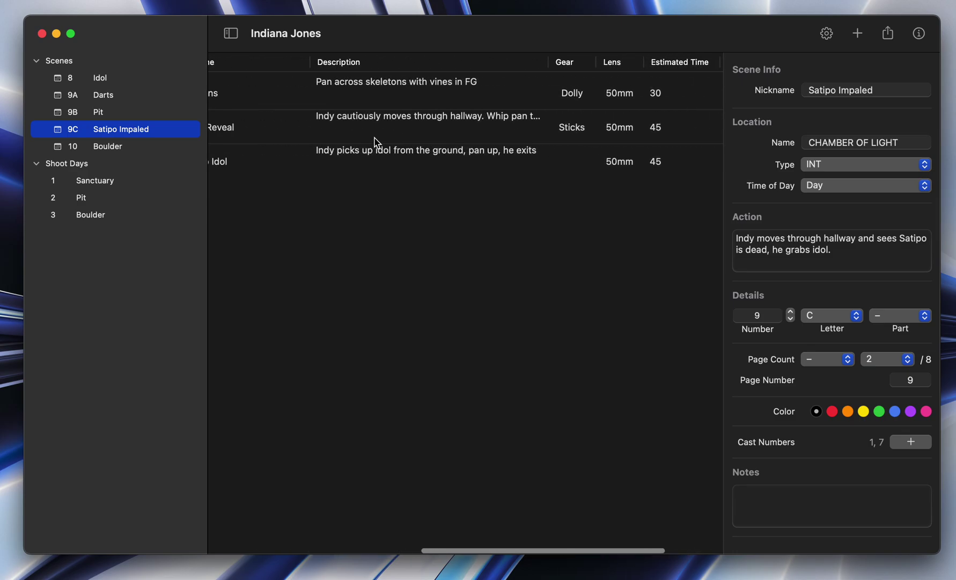
scroll(424, 276, left, 5)
click(414, 278)
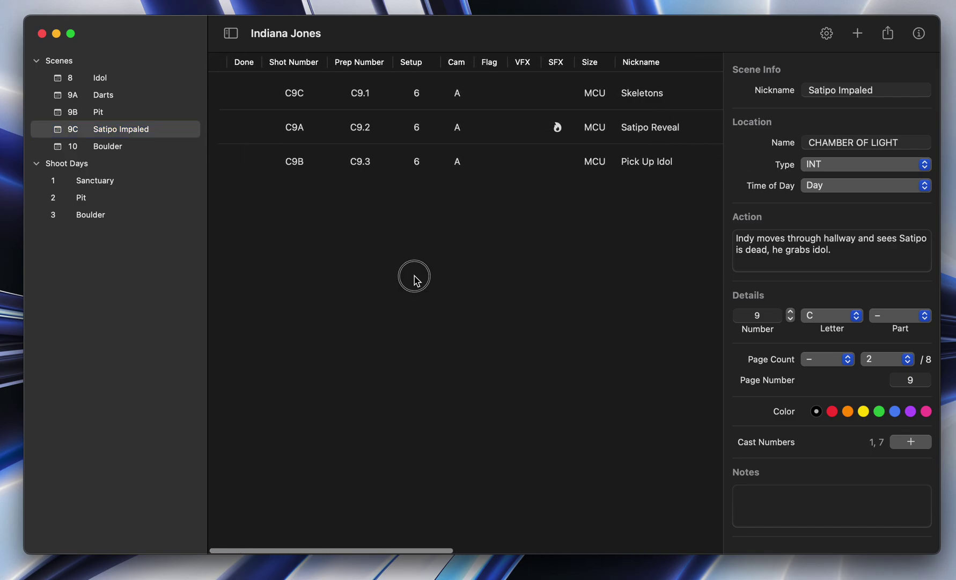
click(102, 117)
click(115, 60)
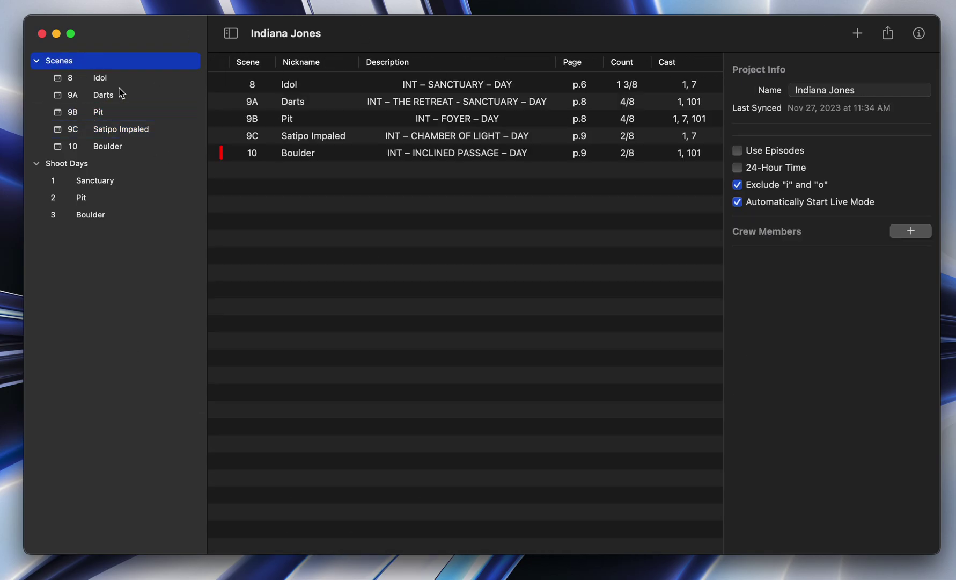
click(384, 325)
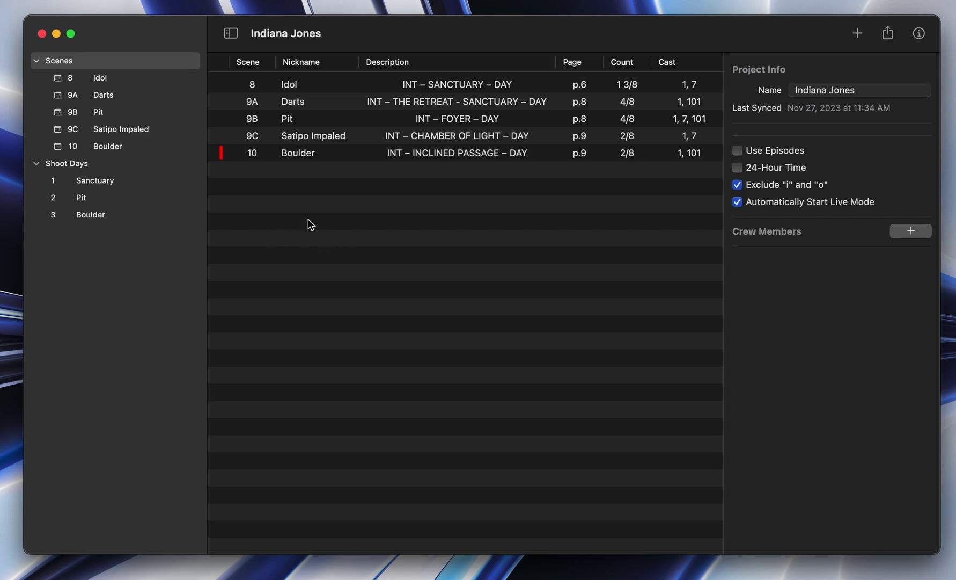
click(304, 134)
click(133, 113)
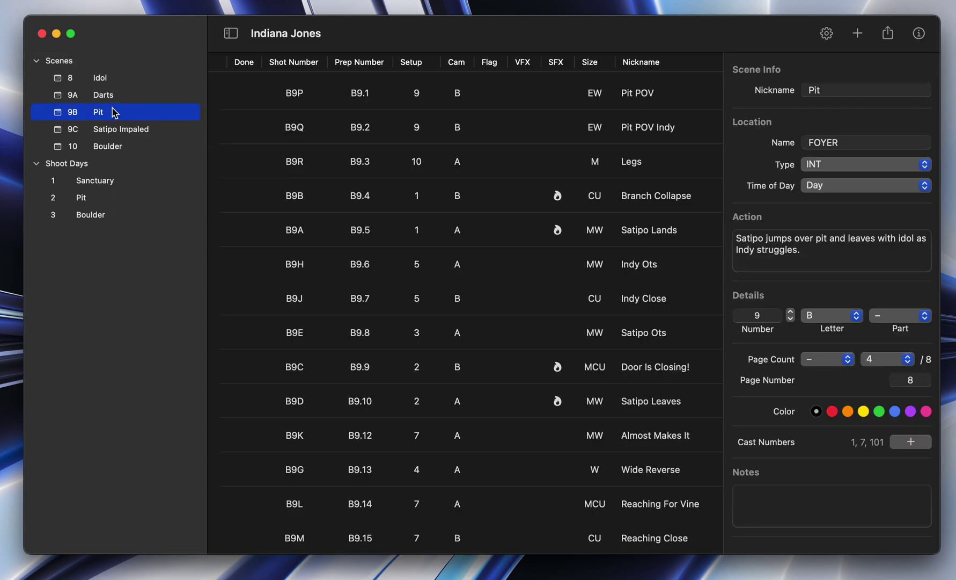
click(40, 60)
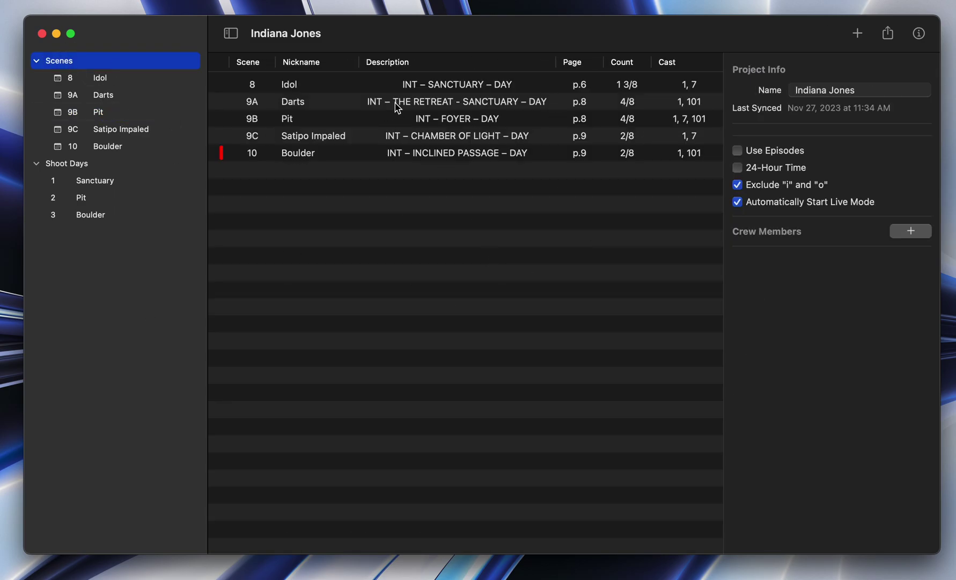
click(399, 106)
click(431, 150)
click(401, 241)
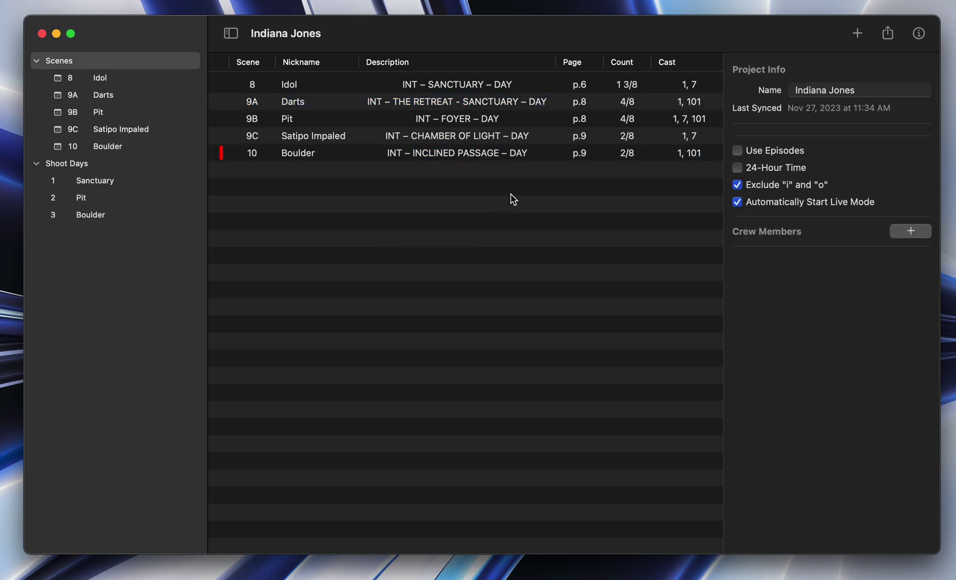
click(258, 102)
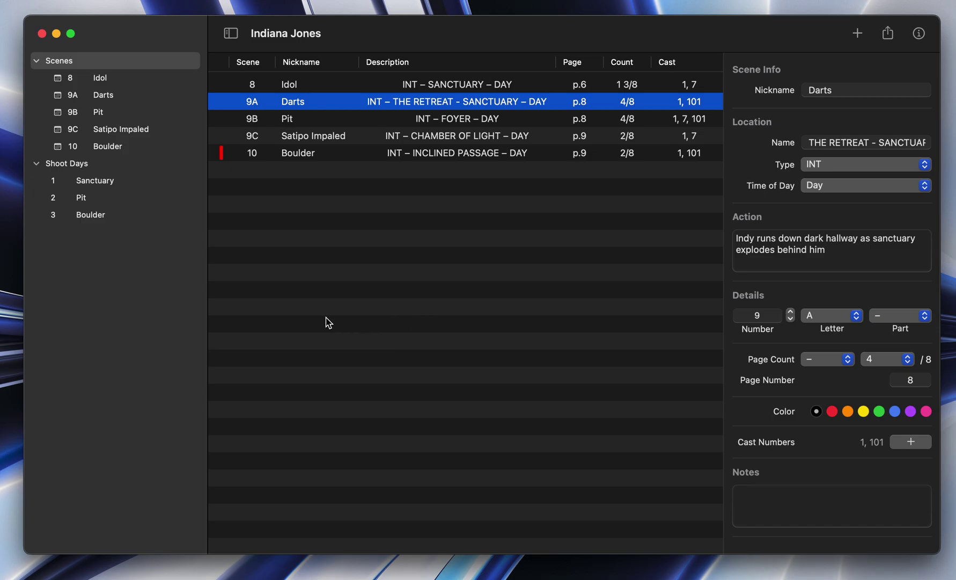
click(67, 164)
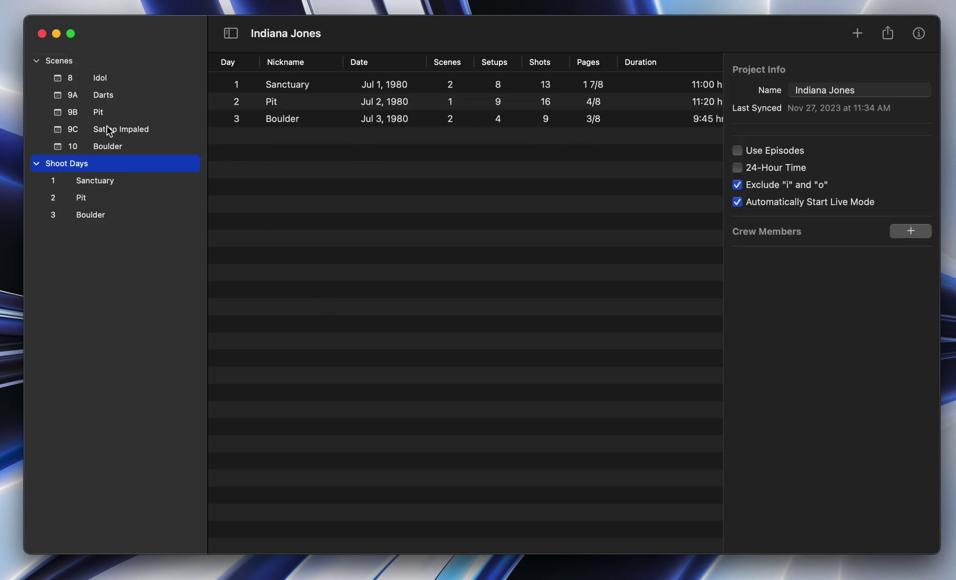
click(102, 129)
click(74, 63)
click(506, 323)
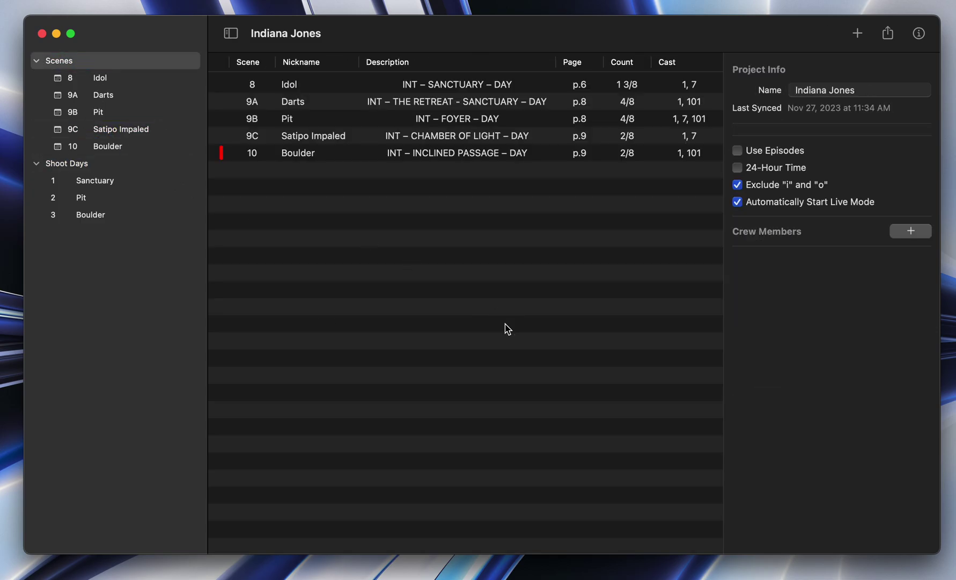
- Open scene 8 Idol's shot list and scroll across its gear, lens, time and cast columns
click(111, 79)
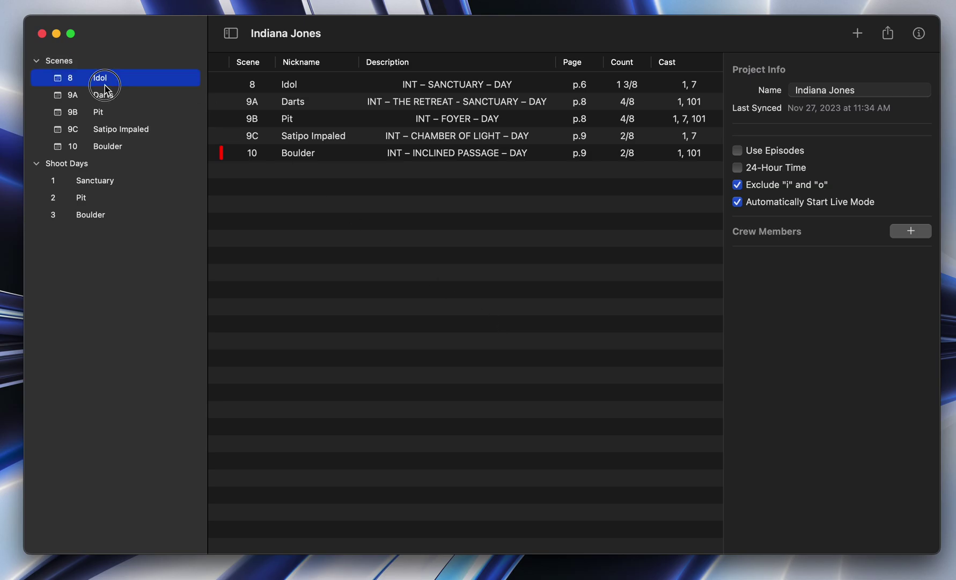
scroll(577, 231, right, 3)
scroll(577, 231, right, 5)
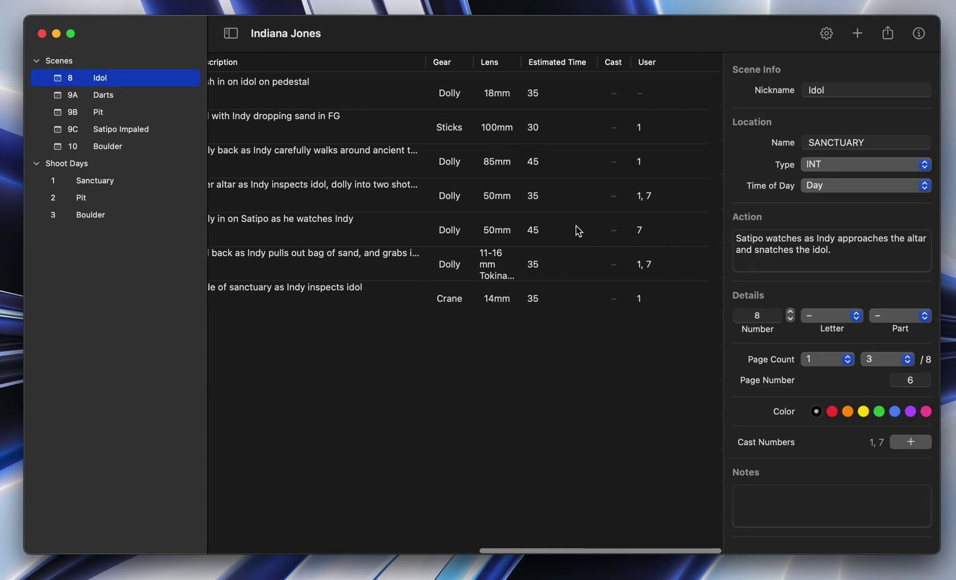
scroll(577, 230, left, 3)
scroll(577, 231, right, 3)
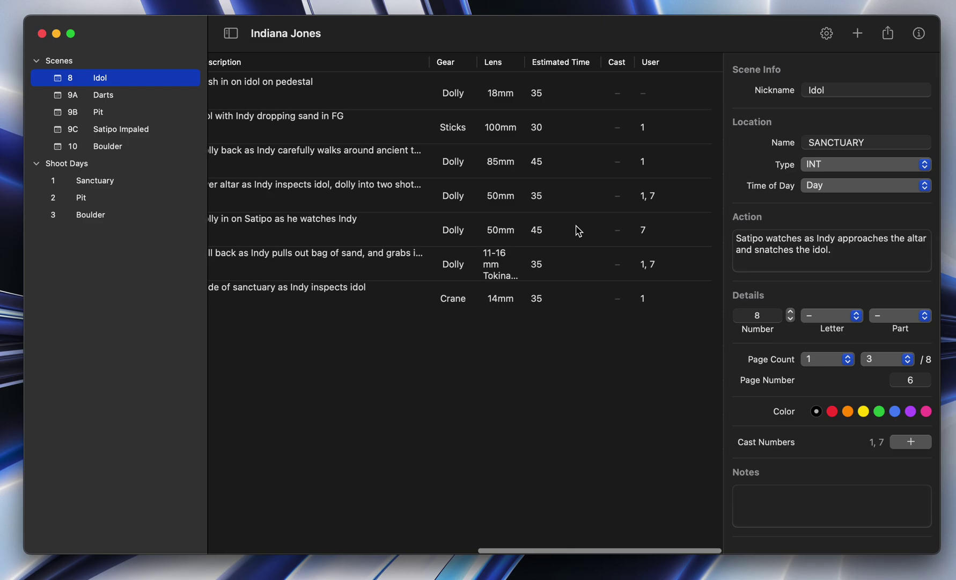
scroll(578, 231, left, 6)
scroll(462, 146, right, 1)
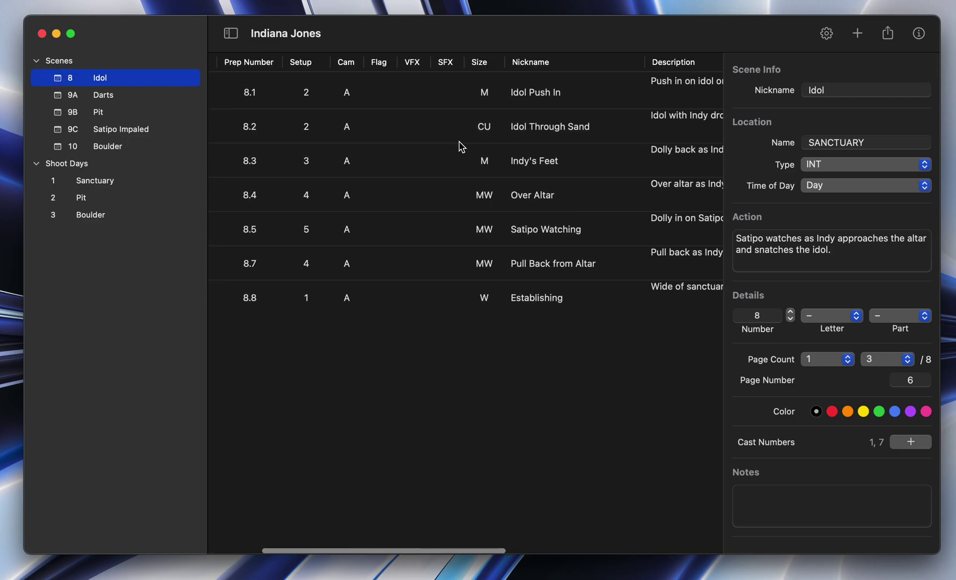
scroll(462, 146, right, 5)
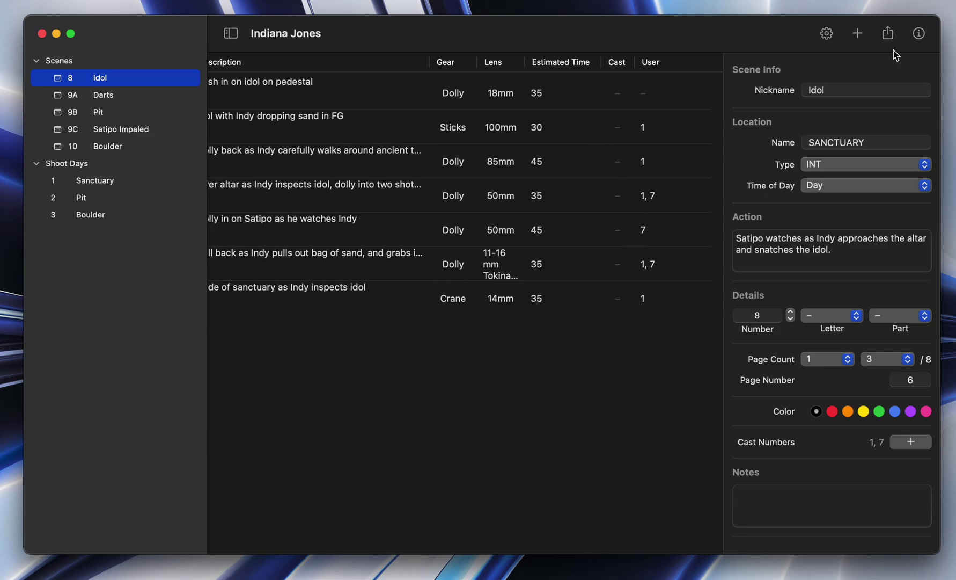
- Add a new shot to the Idol scene and name it Arc
click(858, 33)
scroll(461, 325, left, 10)
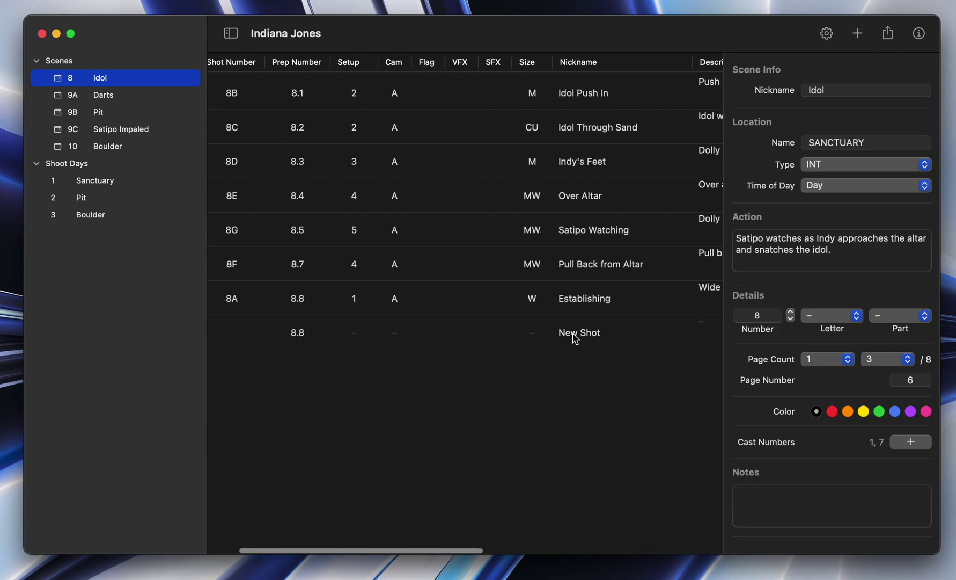
click(573, 335)
click(577, 331)
scroll(591, 333, right, 5)
key(BackSpace)
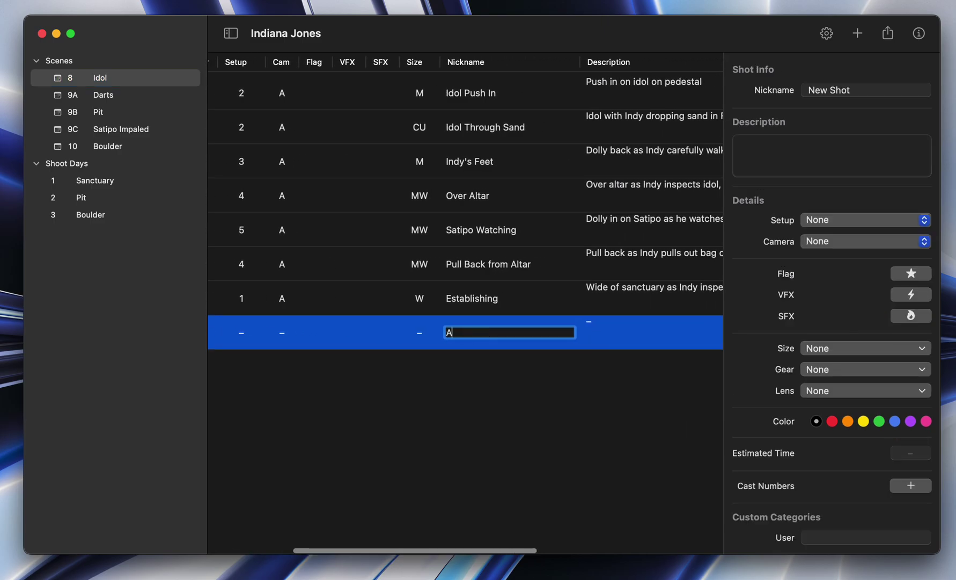
text(Arc)
key(Return)
- Give the Arc shot an estimated time of 60
scroll(627, 354, right, 10)
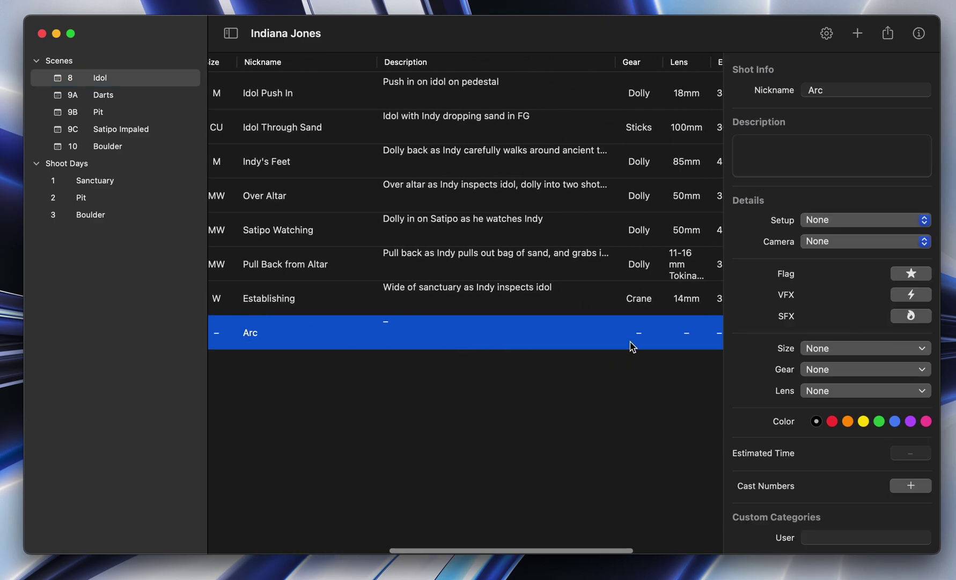
click(535, 332)
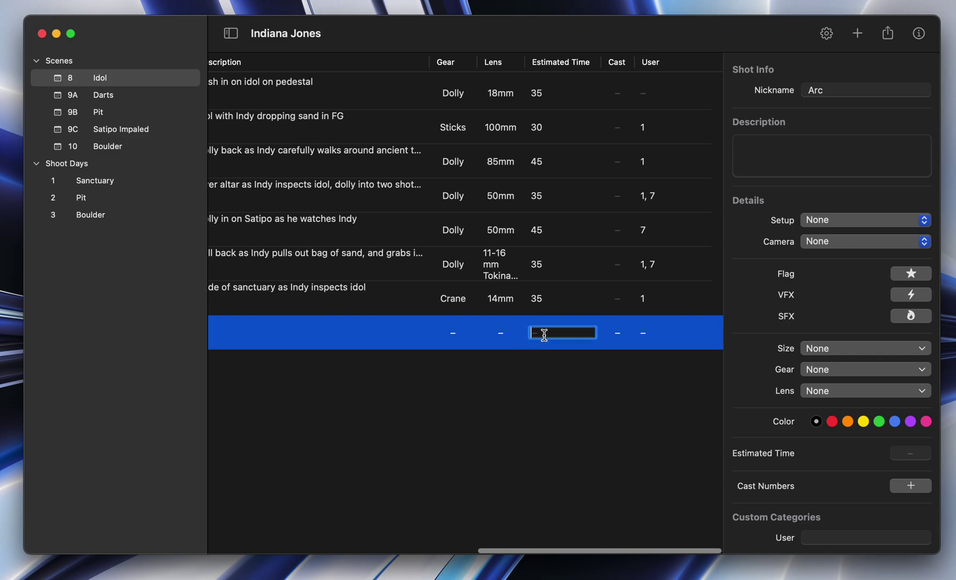
text(60)
key(Return)
click(527, 427)
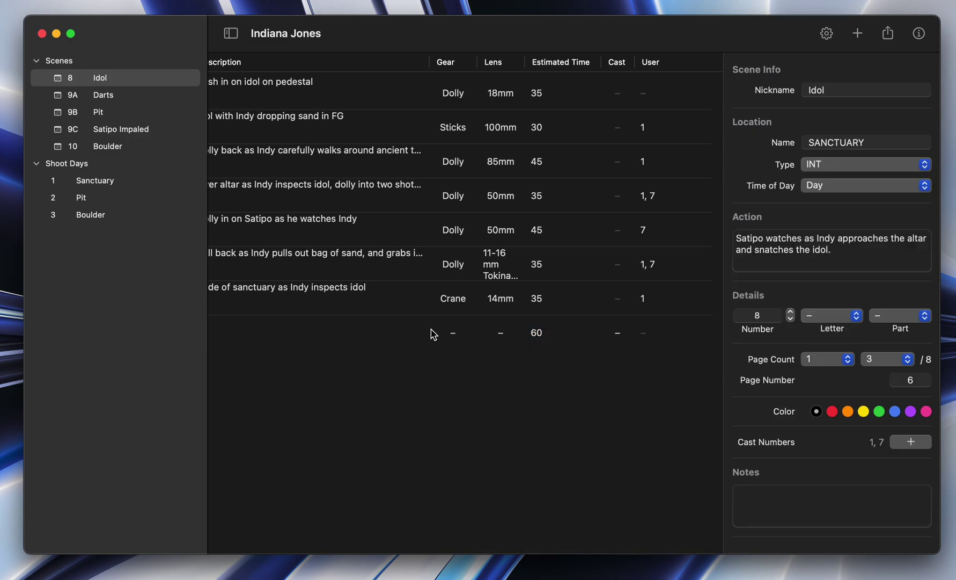
scroll(414, 332, left, 10)
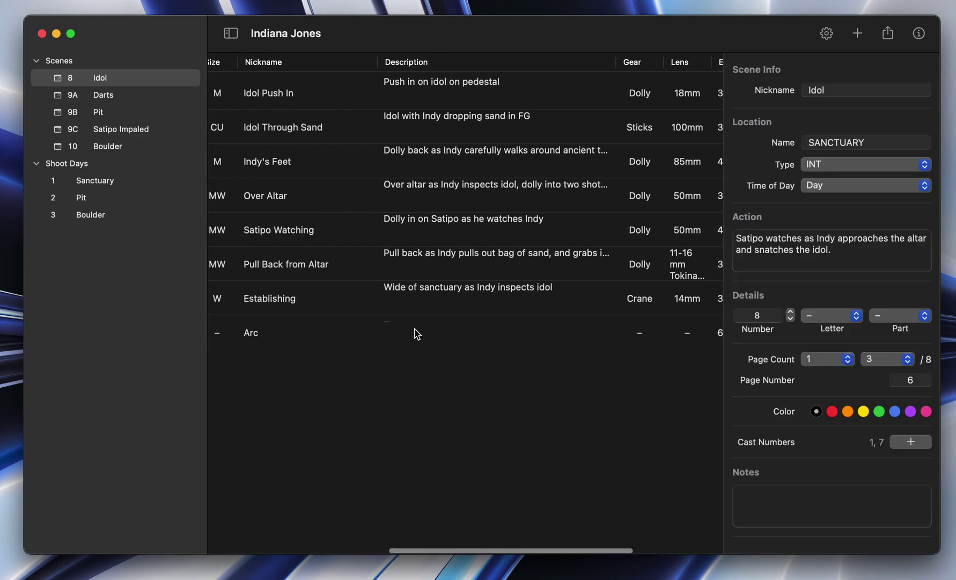
scroll(416, 332, right, 10)
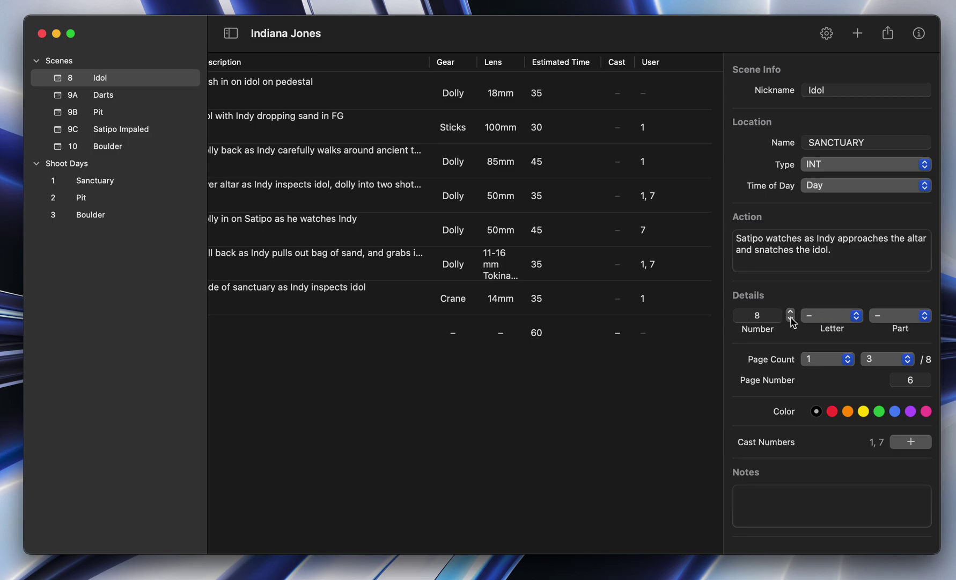
- Set the Idol scene's Part to 1 in Scene Info so it lists as 8 PT1
click(835, 320)
click(843, 288)
click(907, 316)
click(877, 298)
click(901, 318)
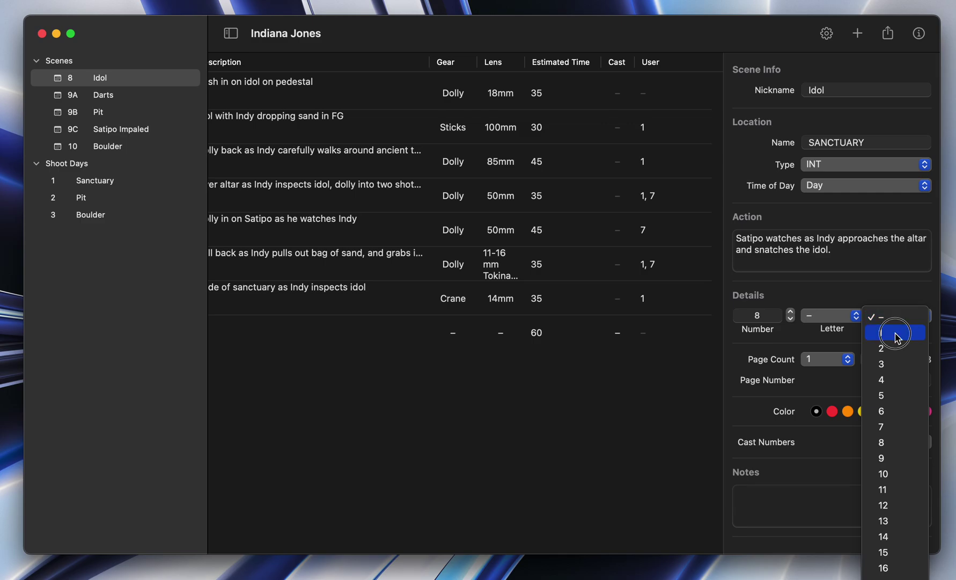
click(898, 333)
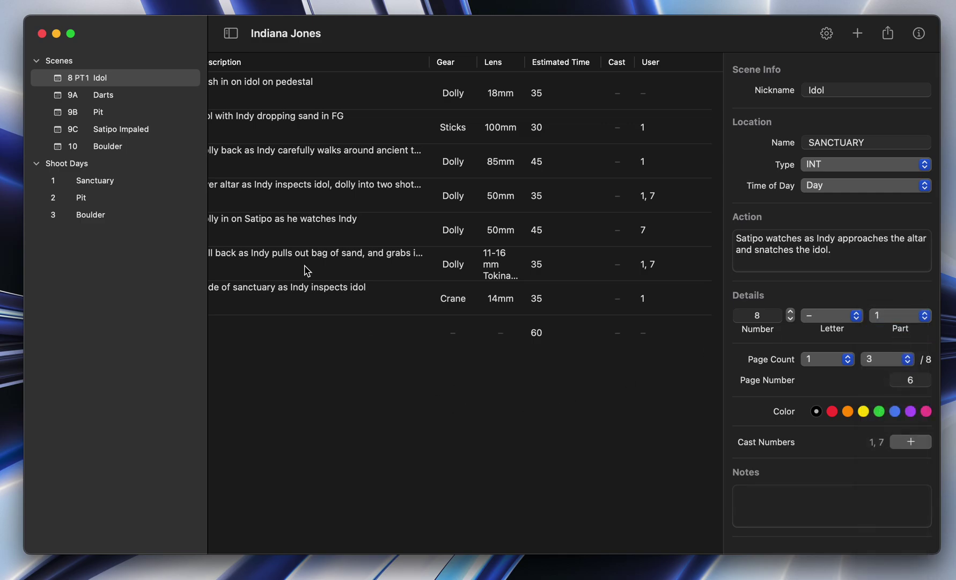
- Add a new scene and set its number to 8 and part to 2
click(57, 61)
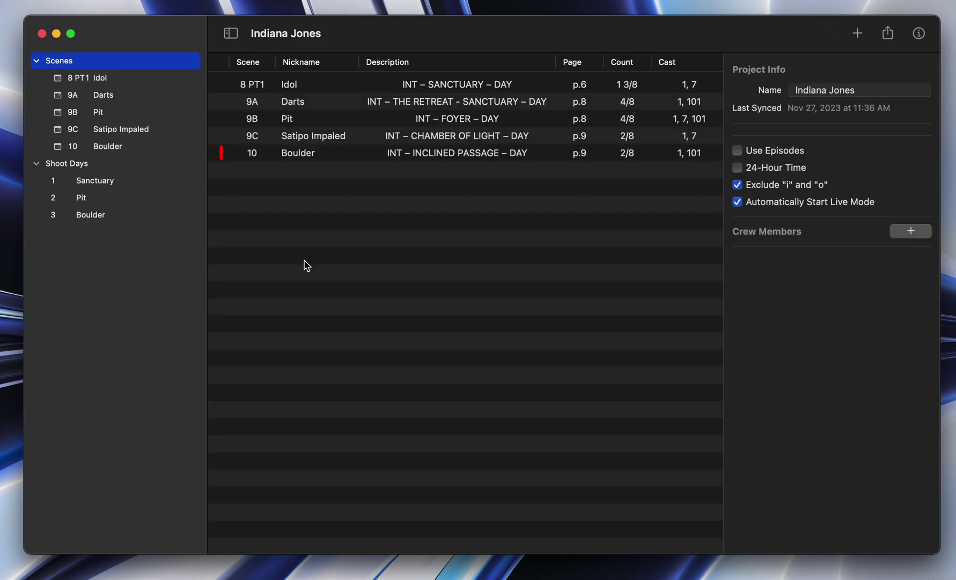
click(858, 35)
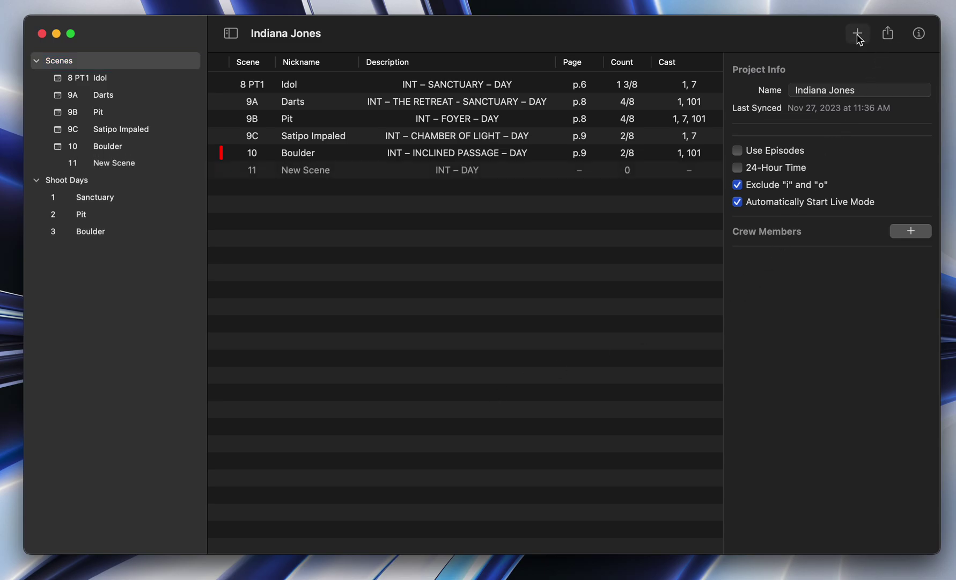
click(318, 172)
double_click(762, 314)
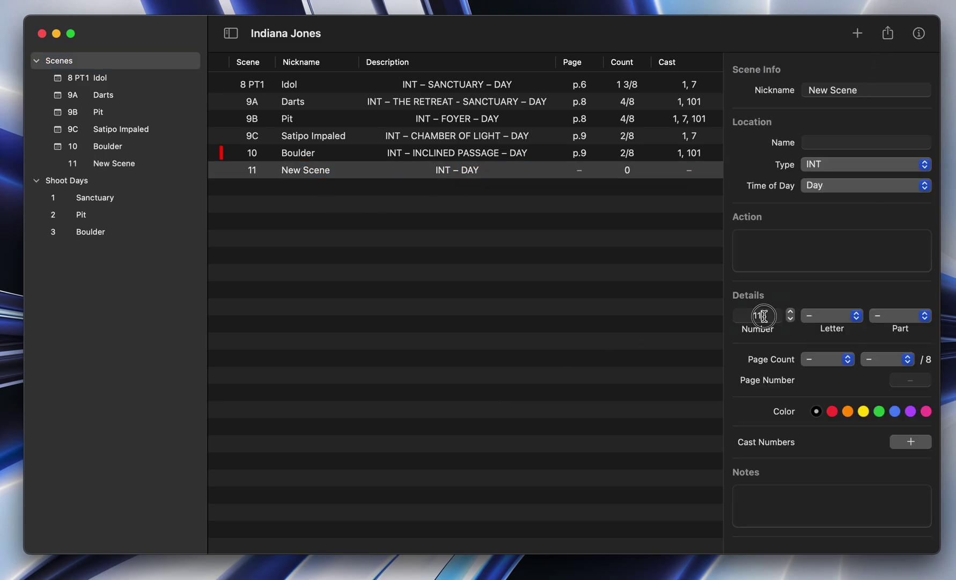
text(8)
key(Return)
click(918, 321)
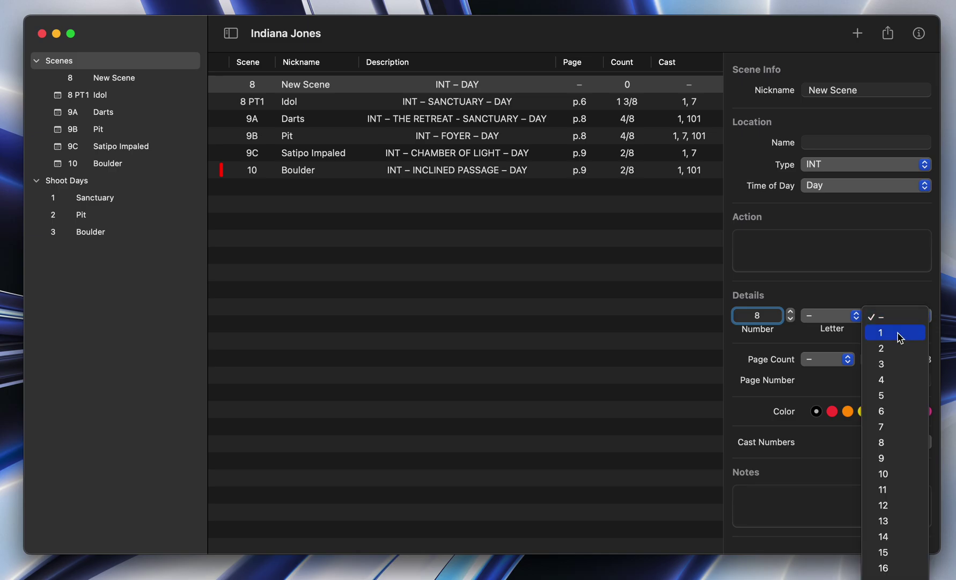
click(881, 348)
- Compare scenes 8 PT1 Idol and 8 PT2 New Scene by selecting each in turn
click(384, 298)
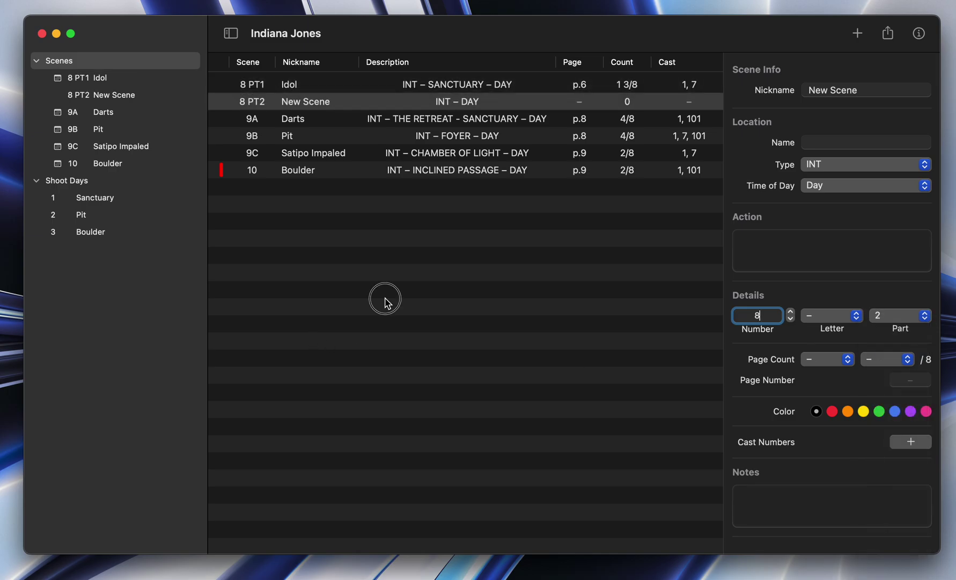
click(250, 82)
click(272, 103)
click(261, 88)
click(262, 107)
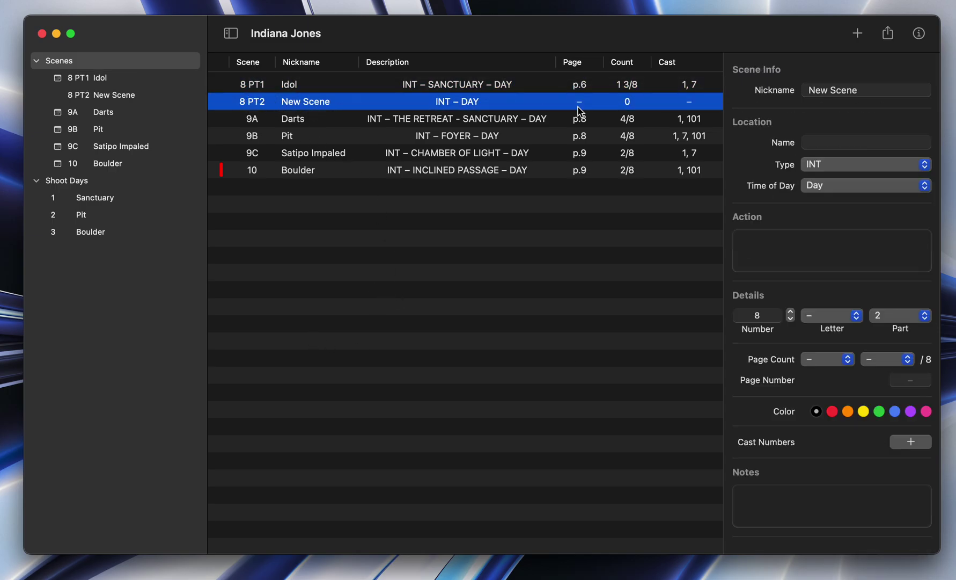
click(424, 87)
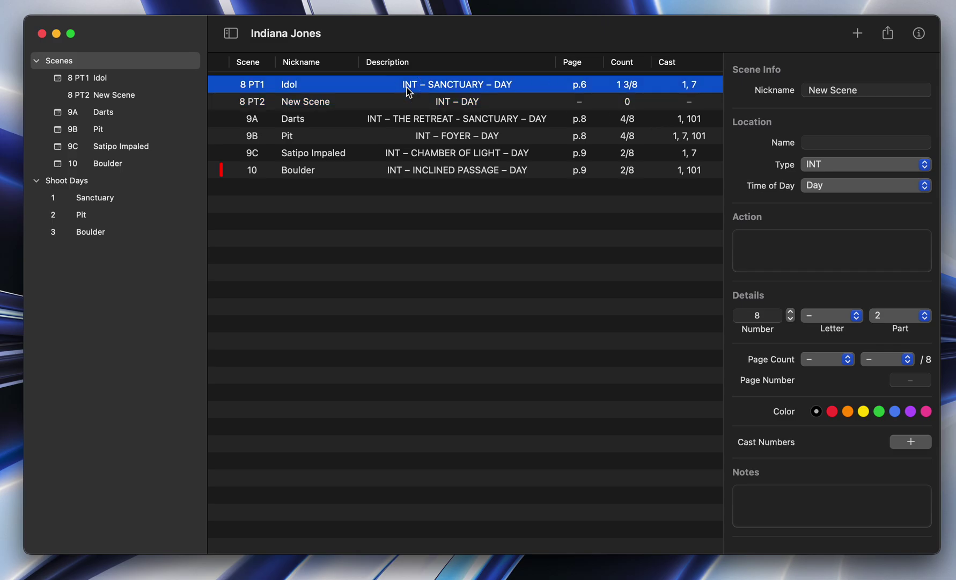
click(486, 106)
- Give scene 8 PT2 the location name Park and make it exterior (EXT)
click(833, 144)
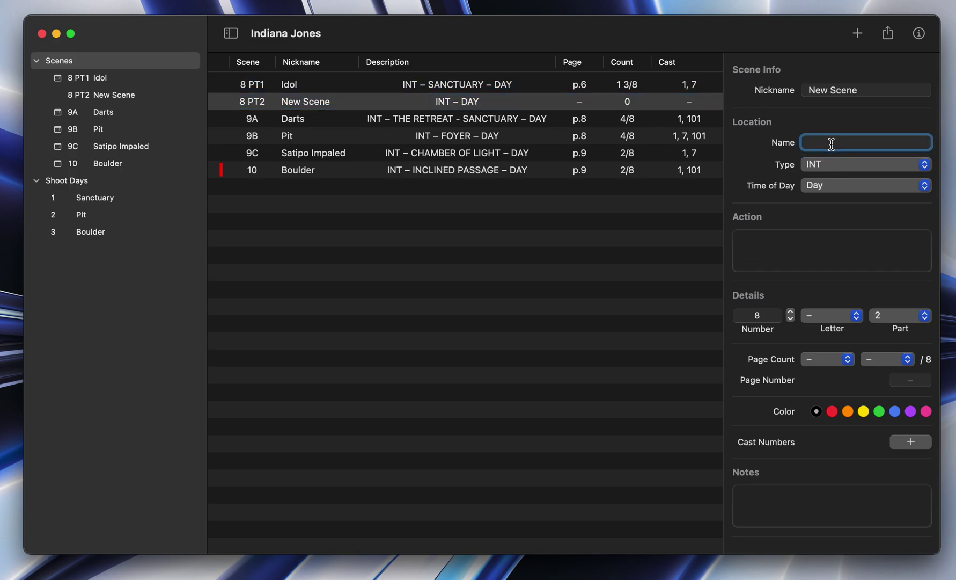
key(Return)
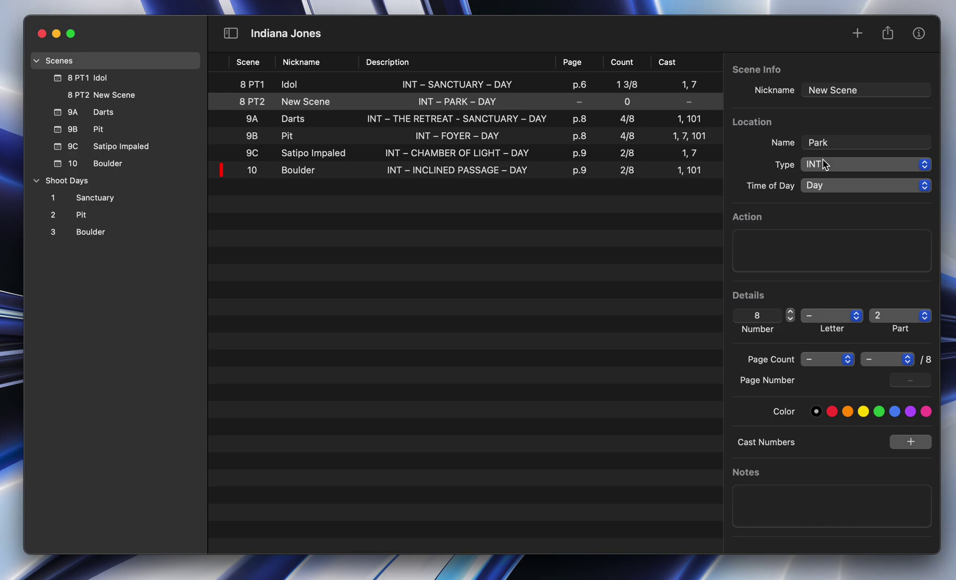
click(824, 163)
click(822, 179)
click(453, 186)
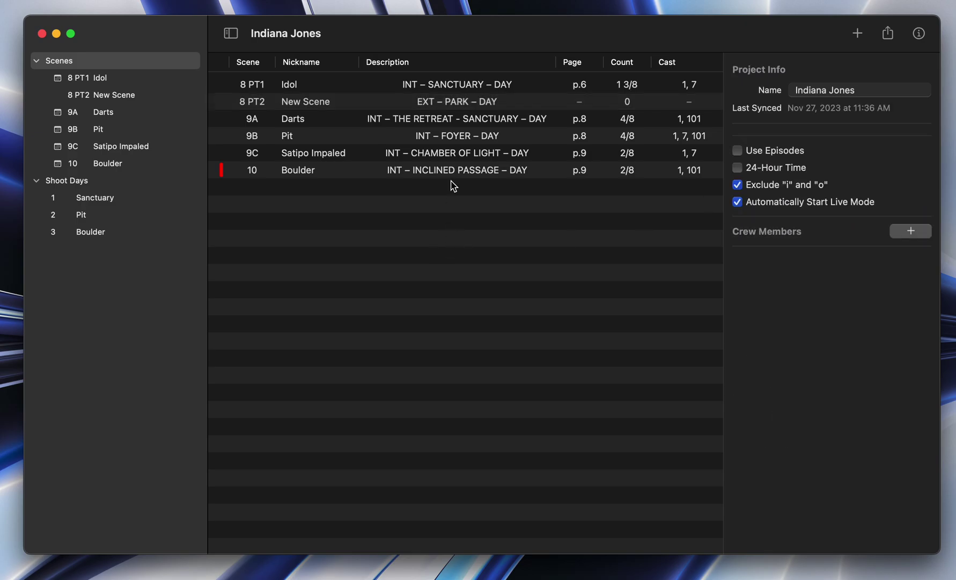
click(290, 86)
click(290, 119)
click(294, 102)
click(294, 89)
click(292, 101)
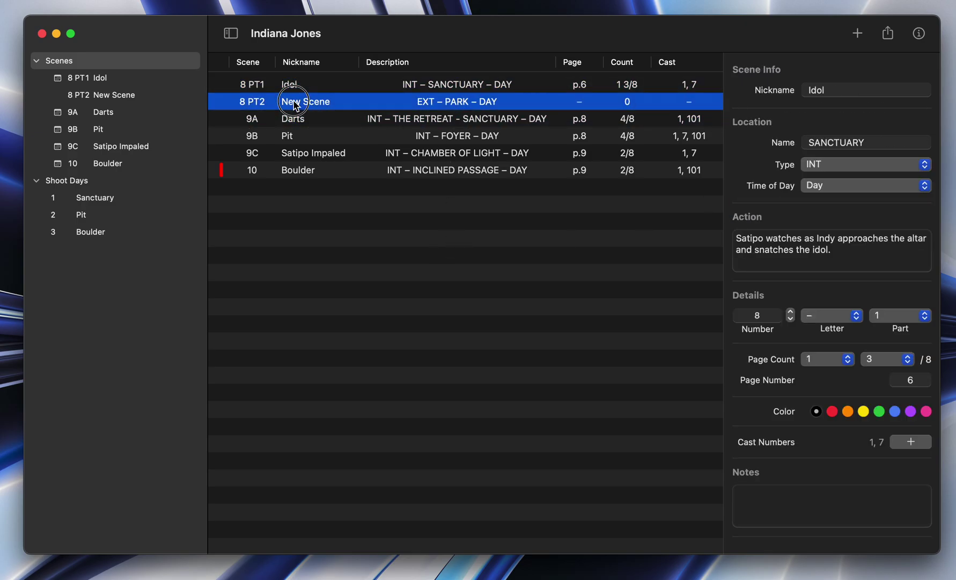
- Open the Idol shot list and add Chest rig and Car Rig to shot 8G Satipo Watching
click(417, 290)
click(287, 85)
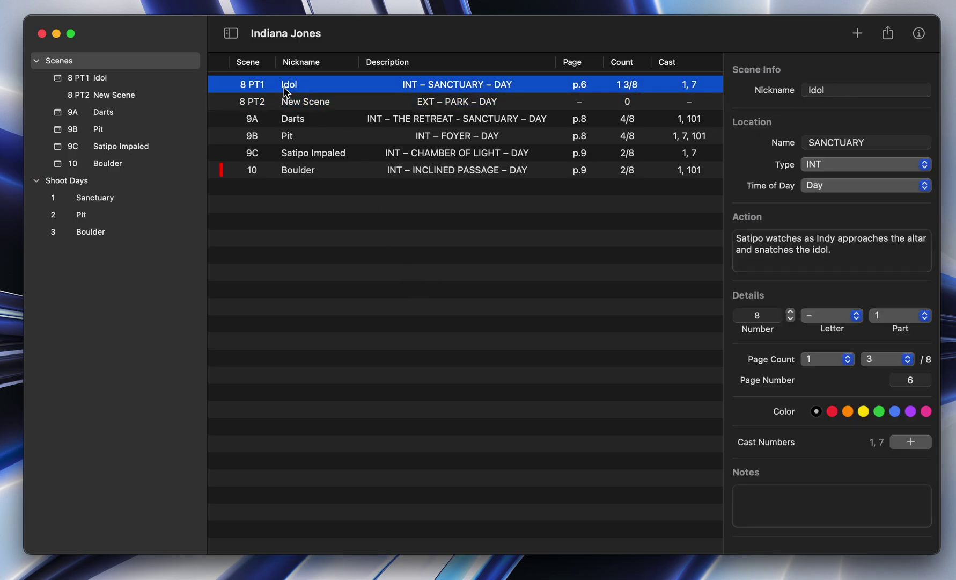
double_click(287, 88)
scroll(504, 319, right, 10)
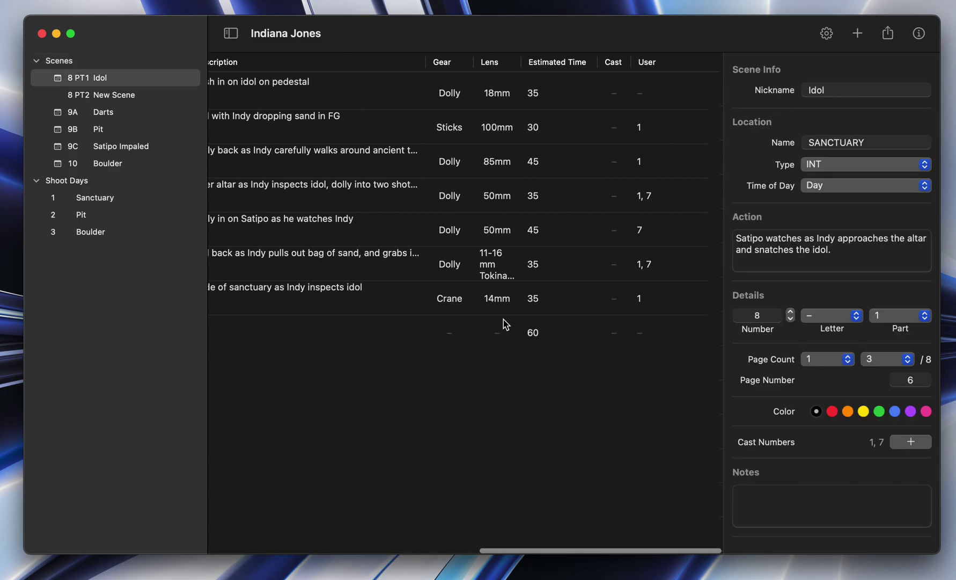
click(503, 230)
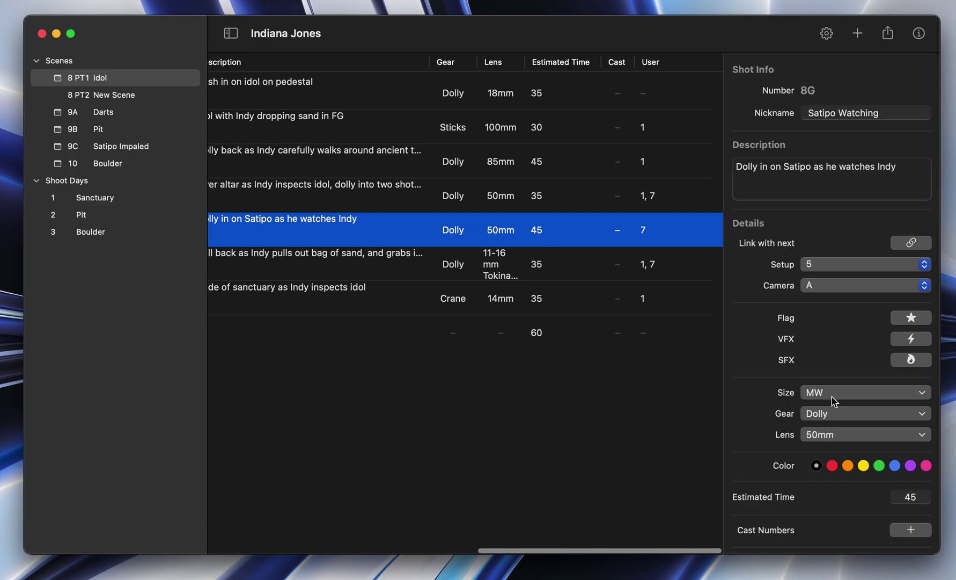
click(836, 417)
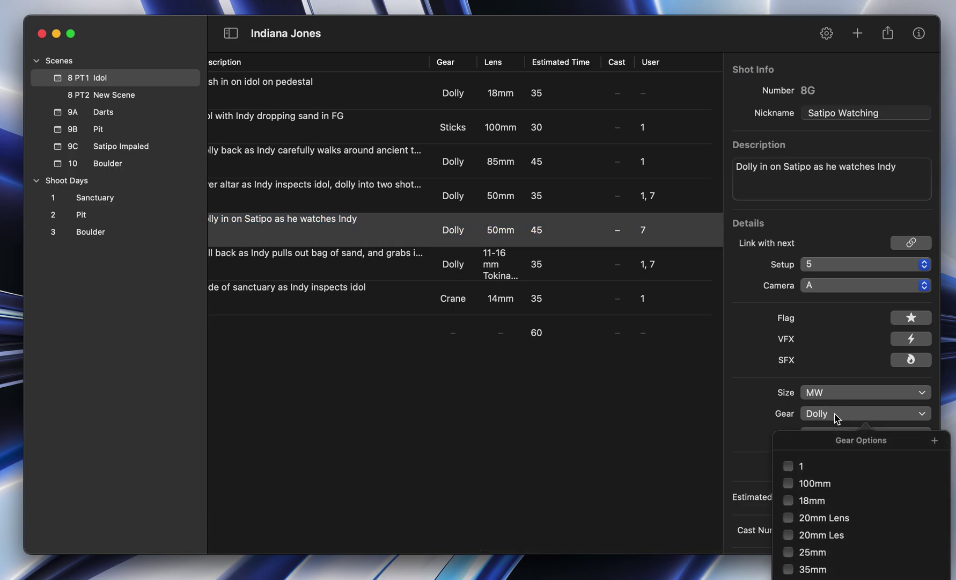
scroll(814, 535, down, 5)
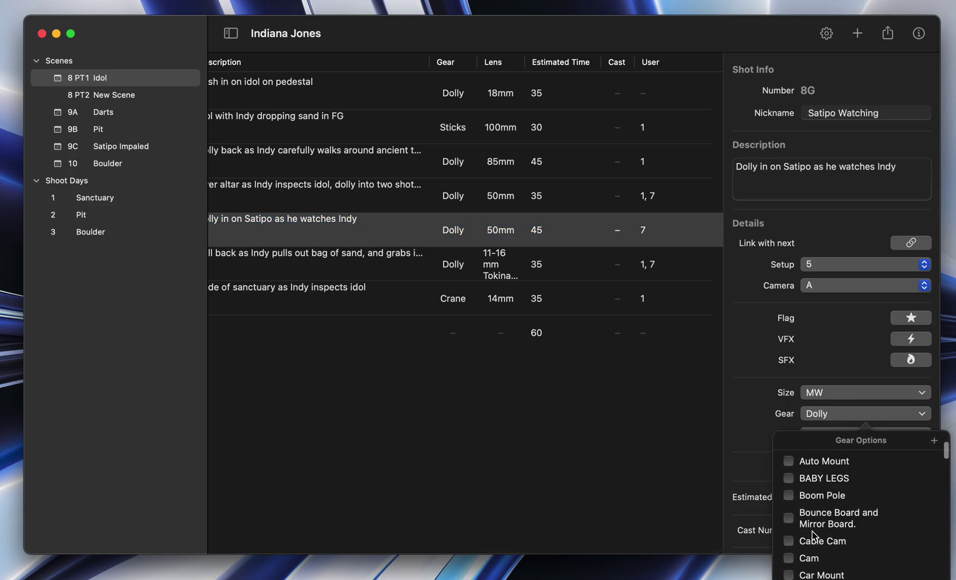
scroll(814, 535, down, 4)
click(788, 516)
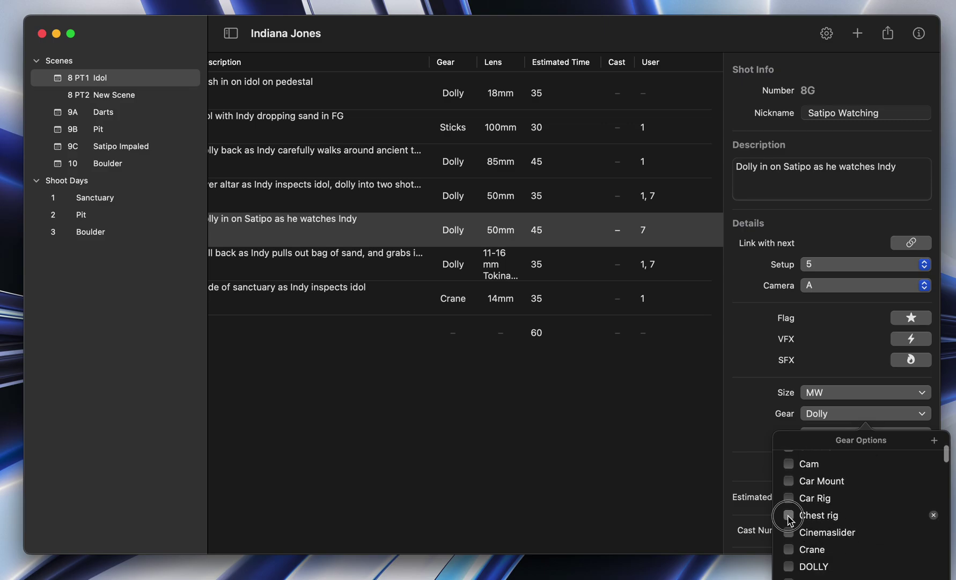
click(789, 497)
click(590, 389)
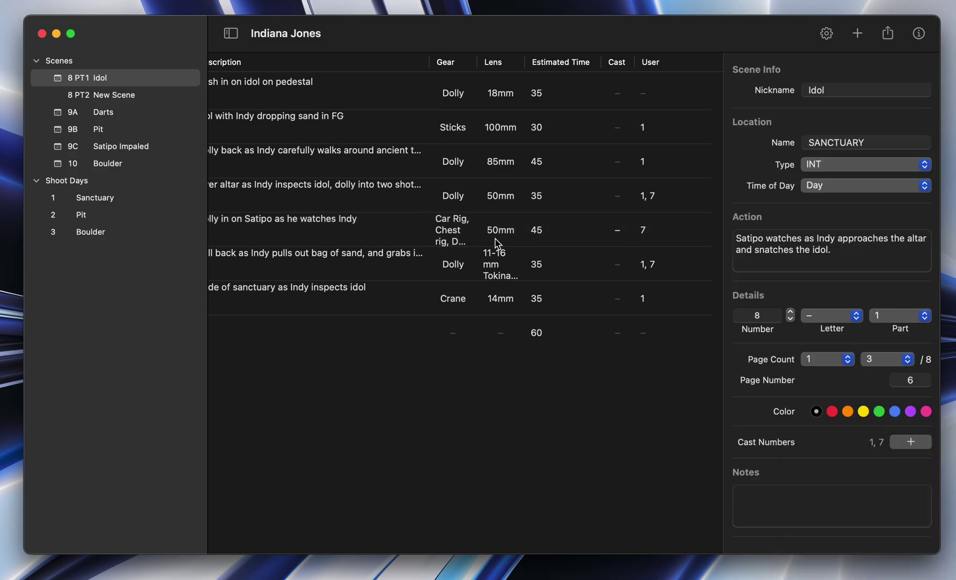
- Widen the Gear column so the full Car Rig, Chest rig, Dolly list fits
drag(476, 60, 554, 60)
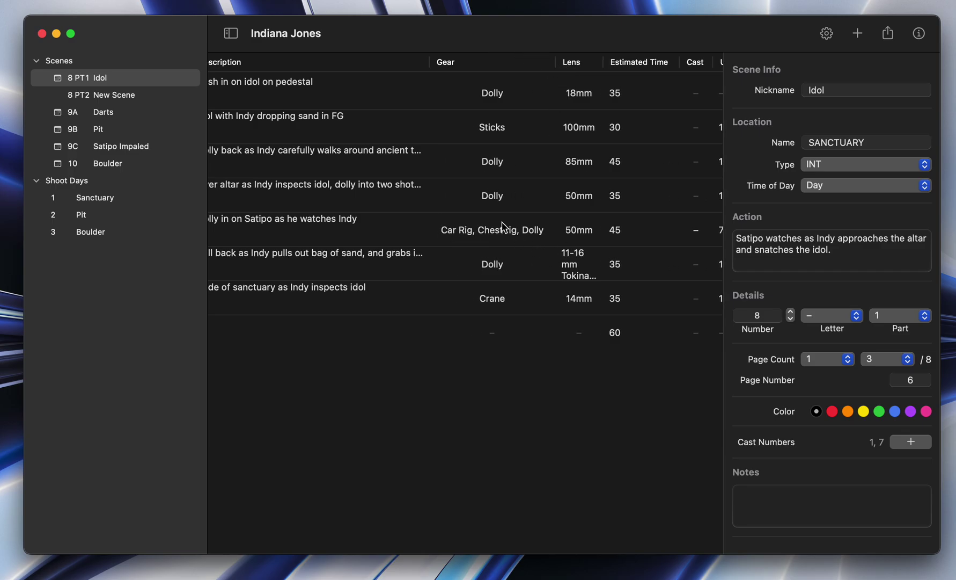
click(511, 231)
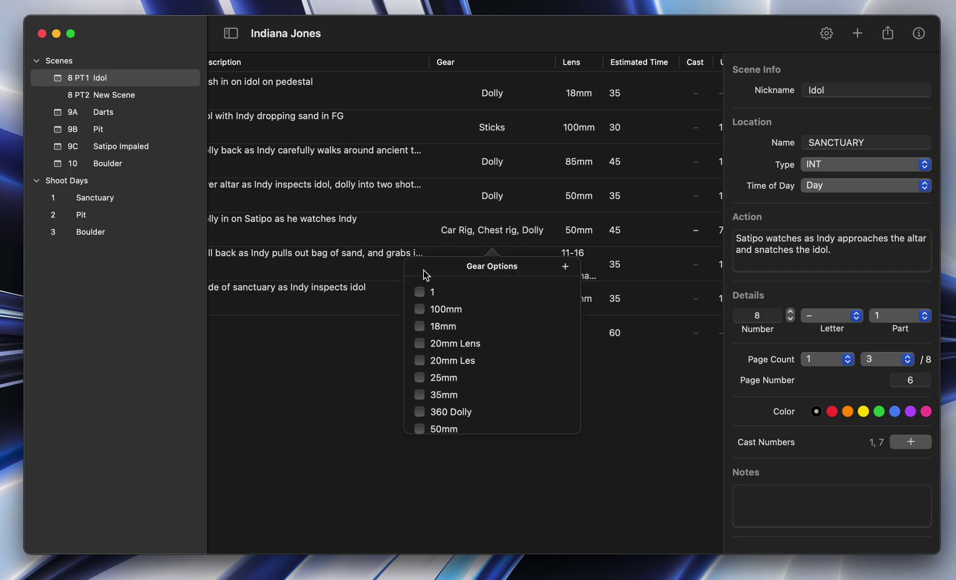
click(323, 339)
click(313, 226)
scroll(548, 241, right, 5)
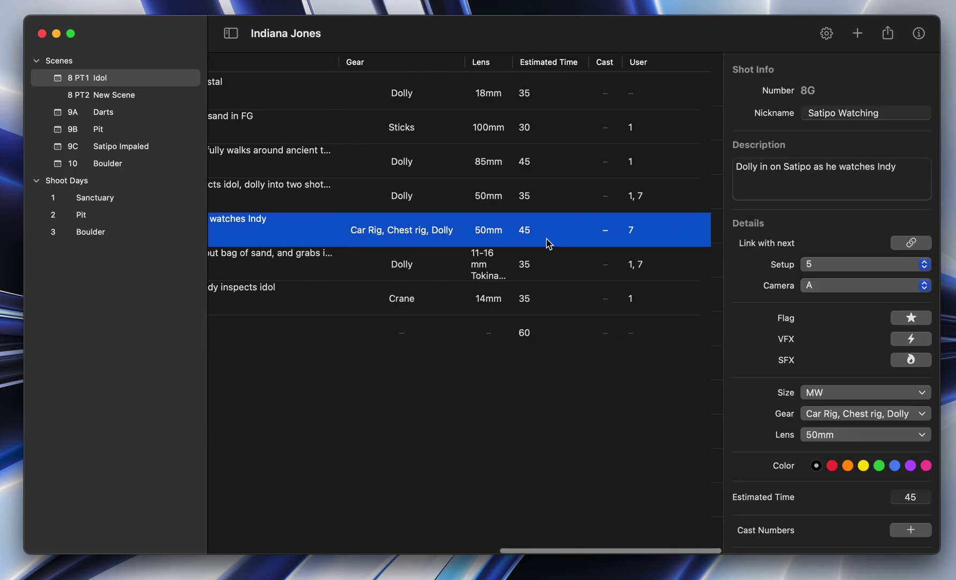
scroll(537, 231, left, 4)
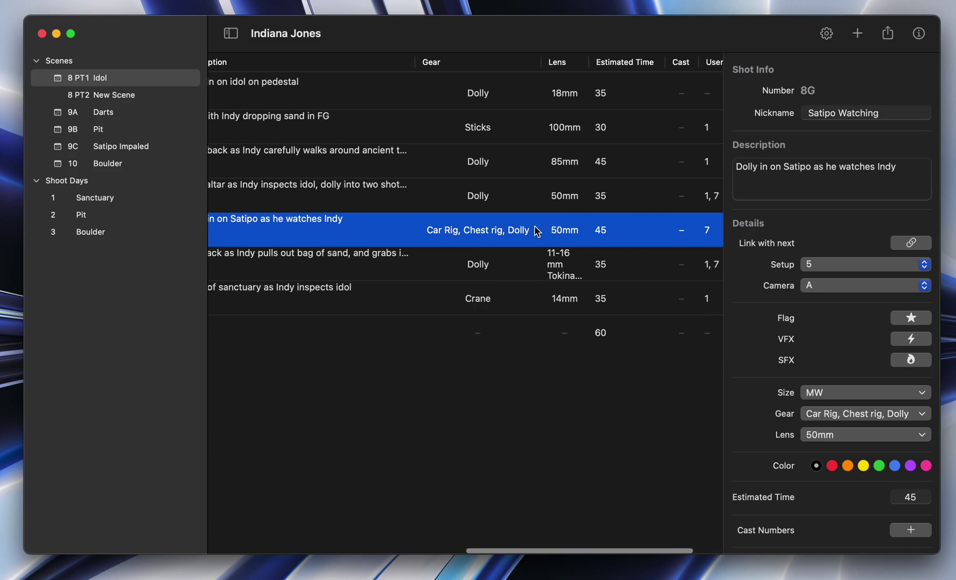
click(113, 97)
click(97, 79)
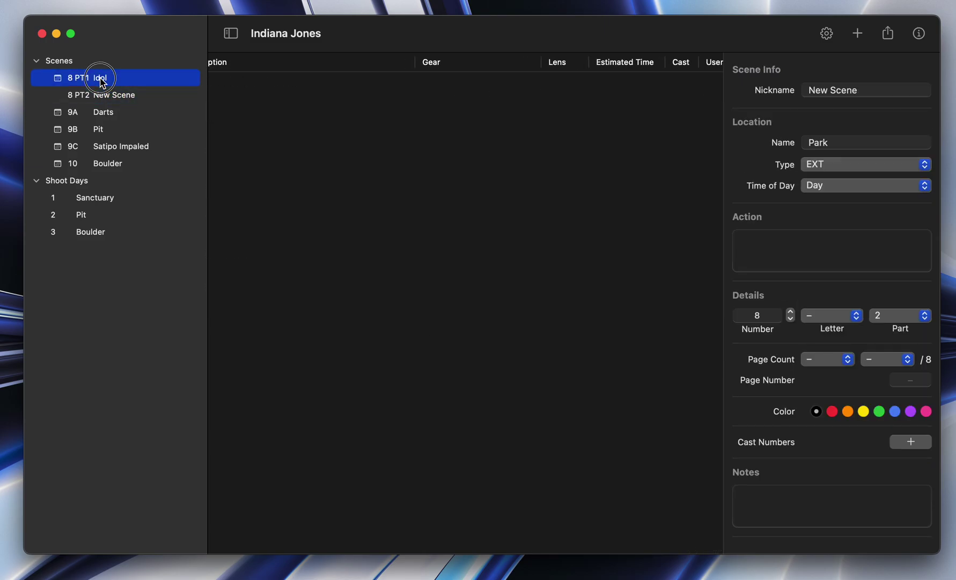
click(908, 441)
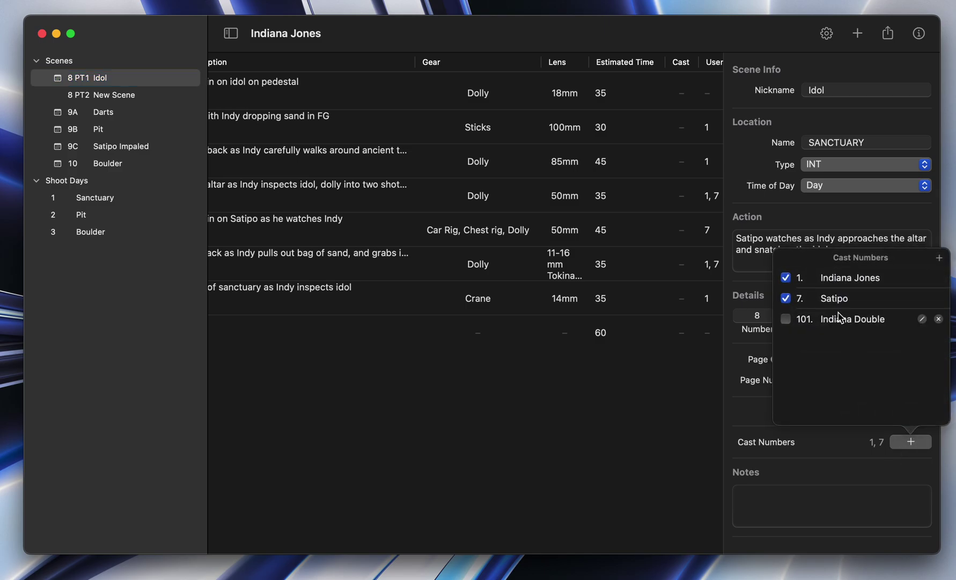
click(579, 412)
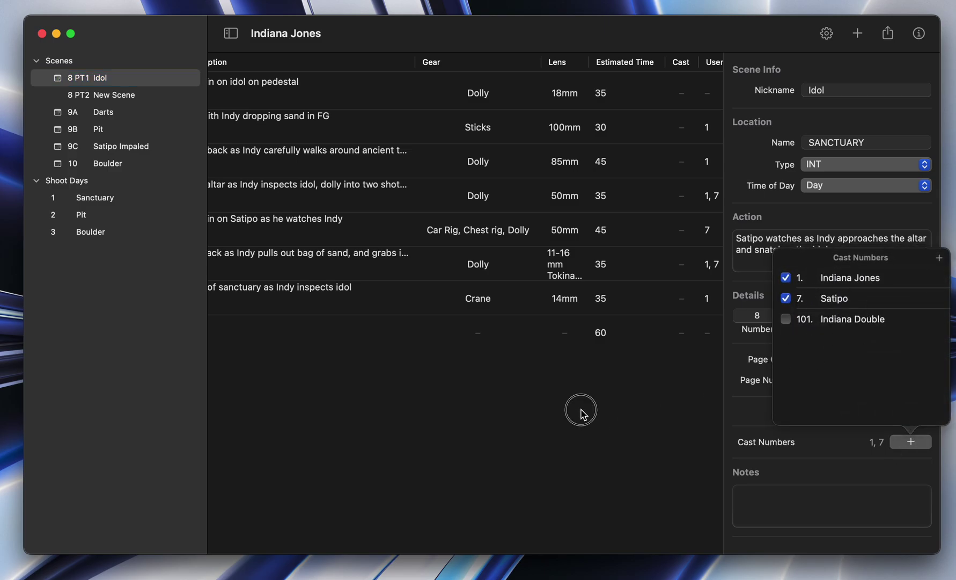
scroll(643, 292, right, 1)
scroll(643, 292, right, 1)
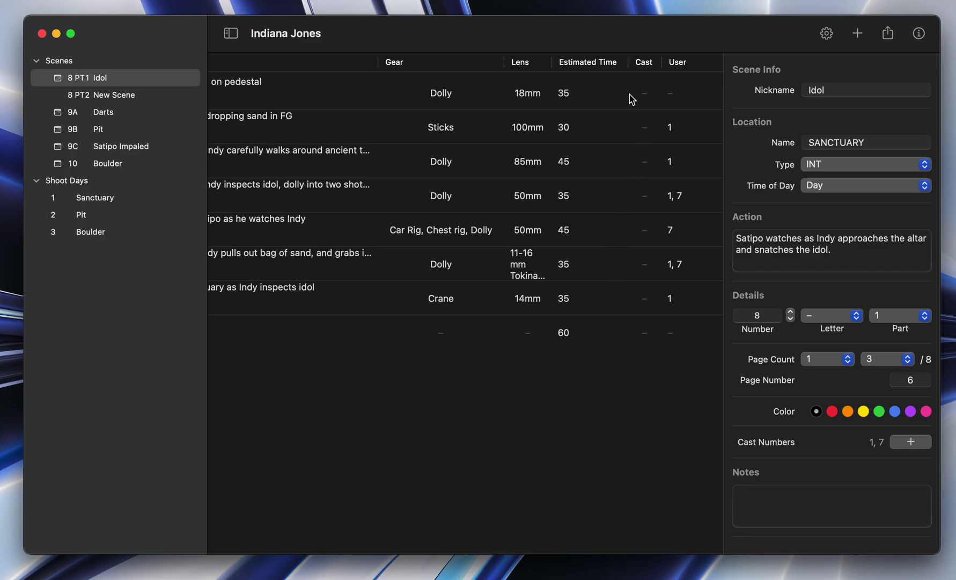
click(610, 100)
click(697, 153)
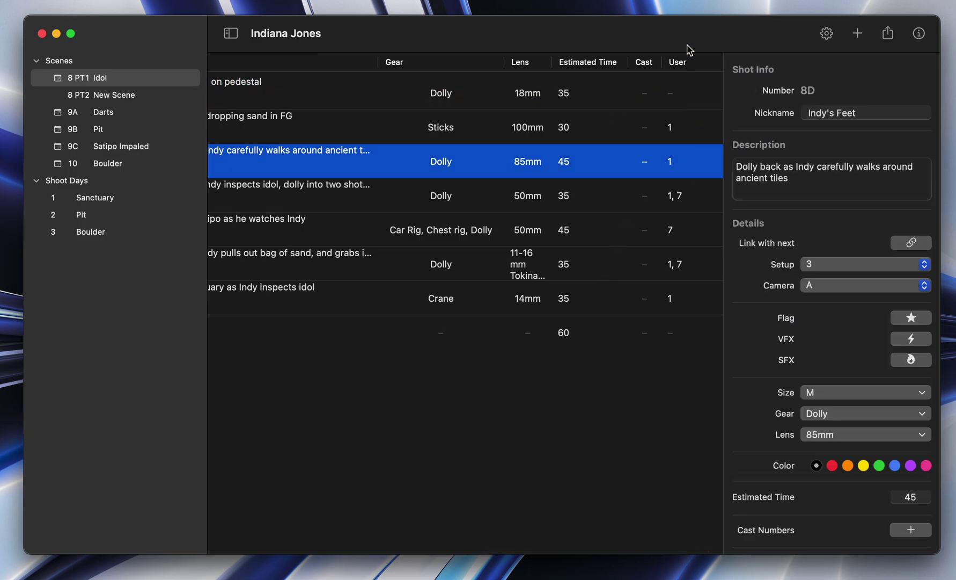
click(684, 192)
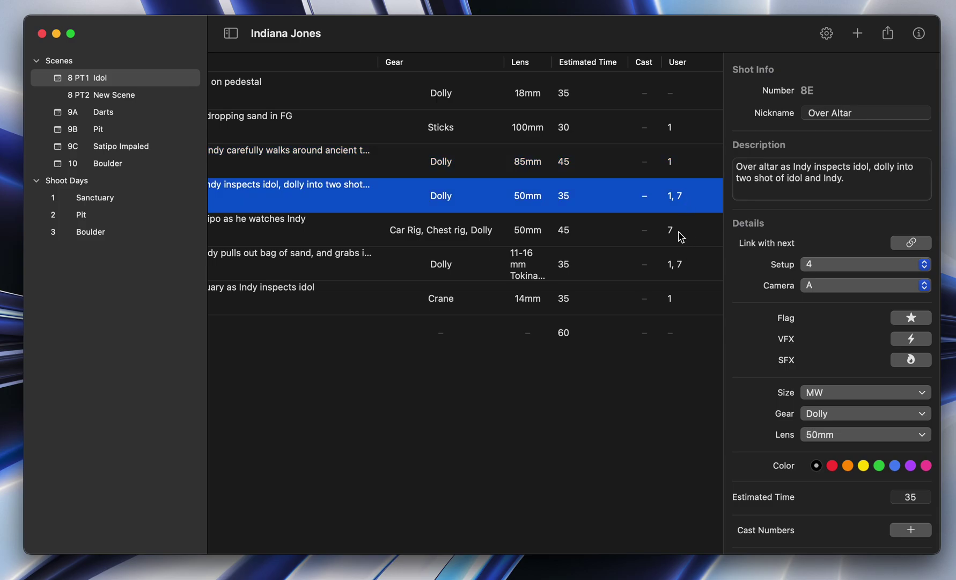
click(681, 238)
click(684, 286)
click(678, 200)
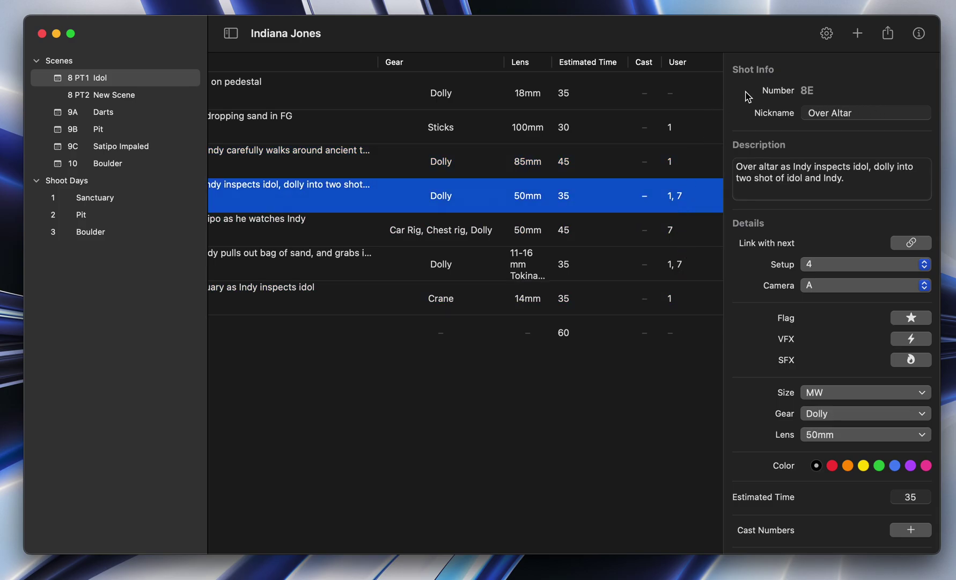
- Hide the User column in the column visibility settings
click(826, 33)
scroll(493, 397, down, 4)
click(374, 407)
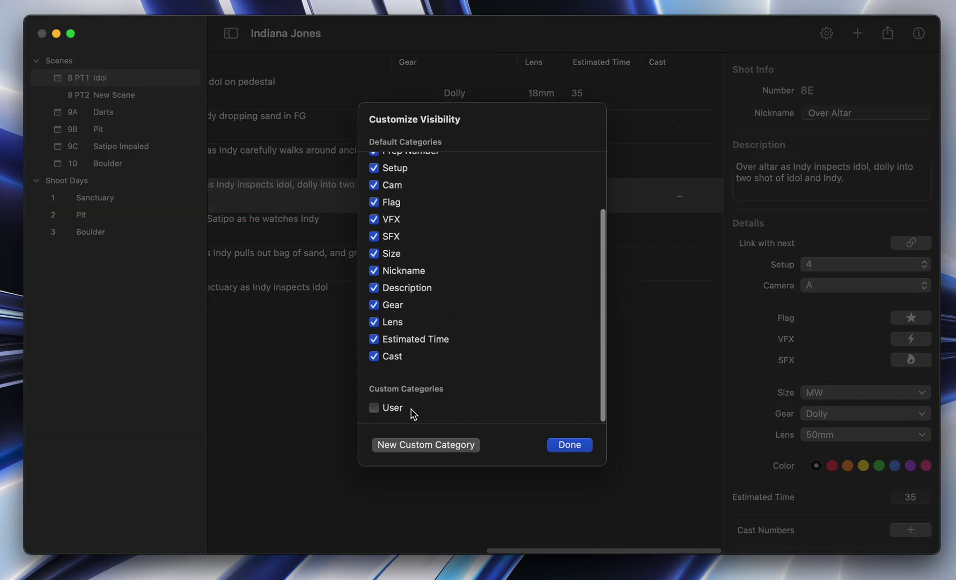
click(569, 447)
- Assign cast 1 to shot 8B Idol Push In and cast 1, 7 to shot 8C Idol Through Sand
click(659, 106)
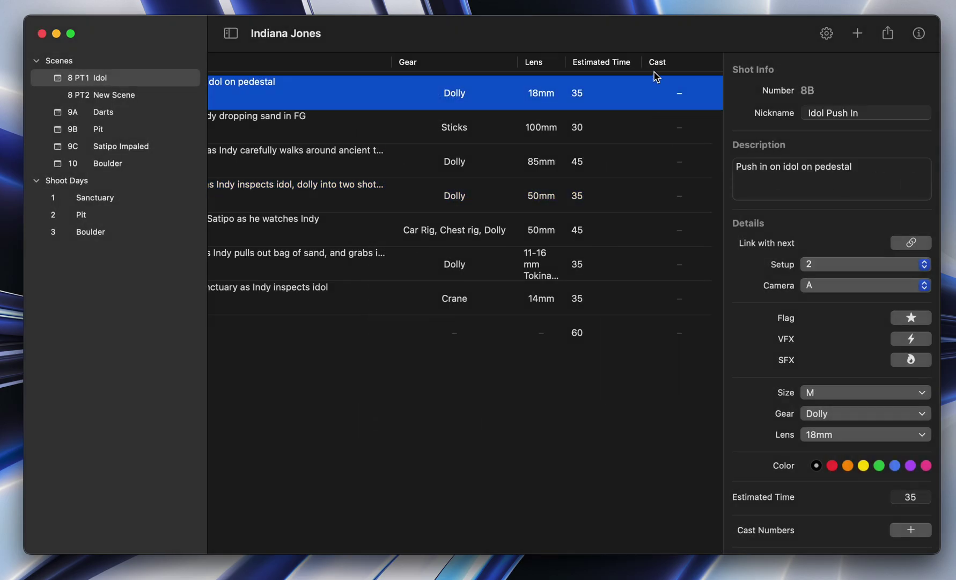
scroll(875, 357, down, 3)
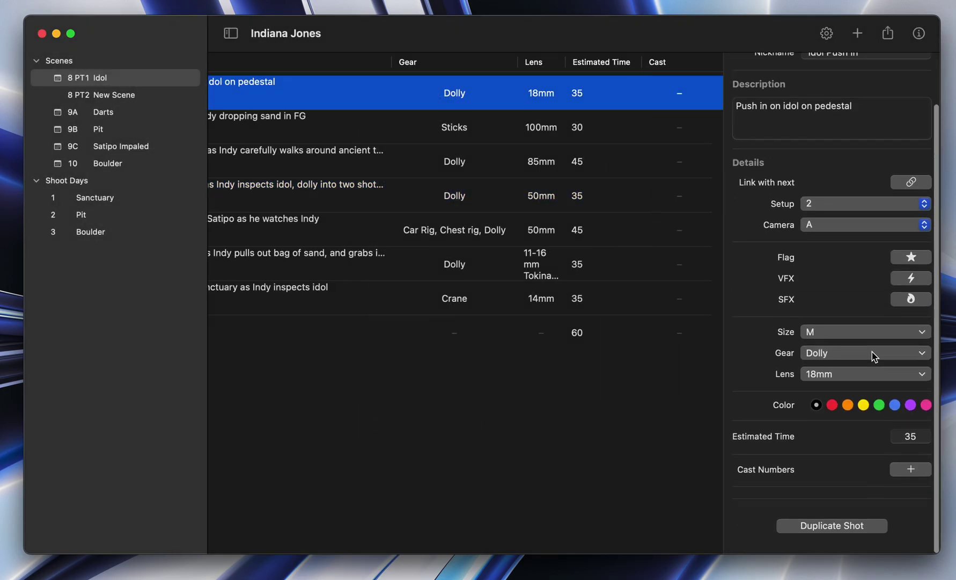
click(908, 473)
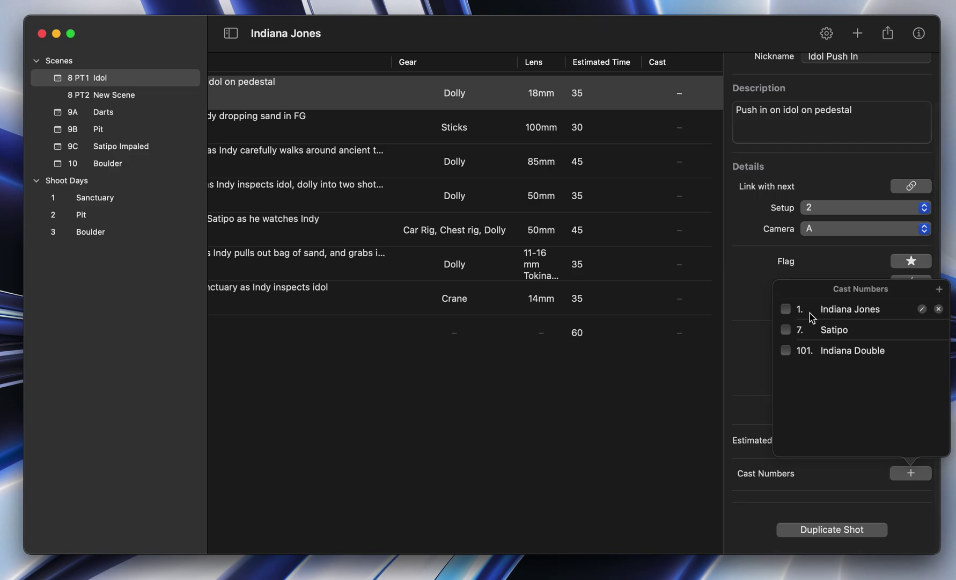
click(786, 309)
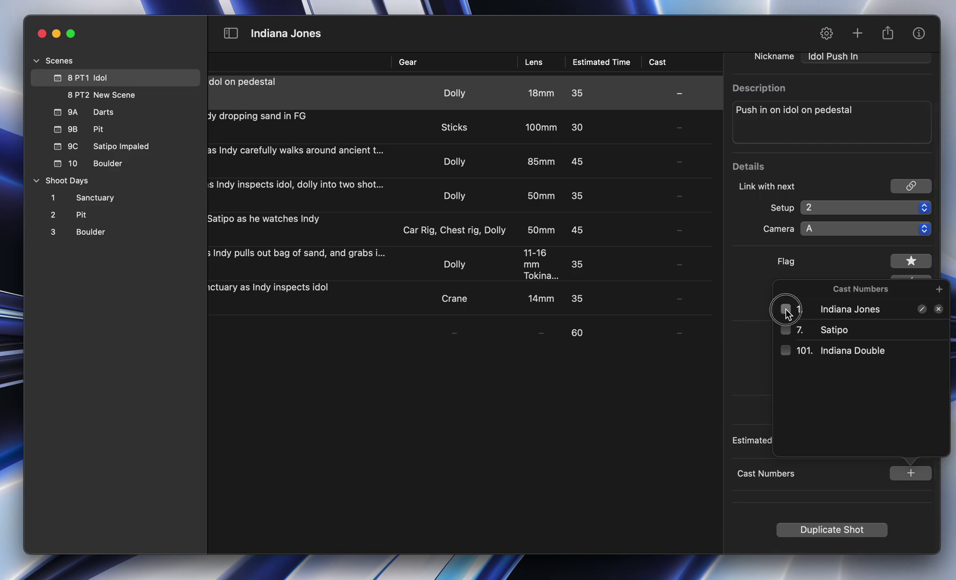
click(675, 387)
click(683, 128)
click(913, 530)
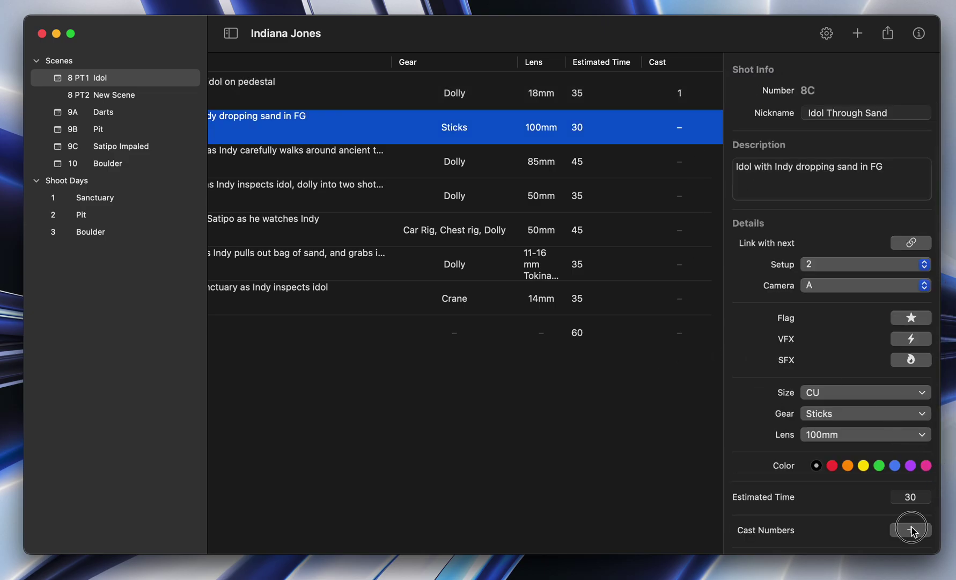
click(786, 386)
click(786, 365)
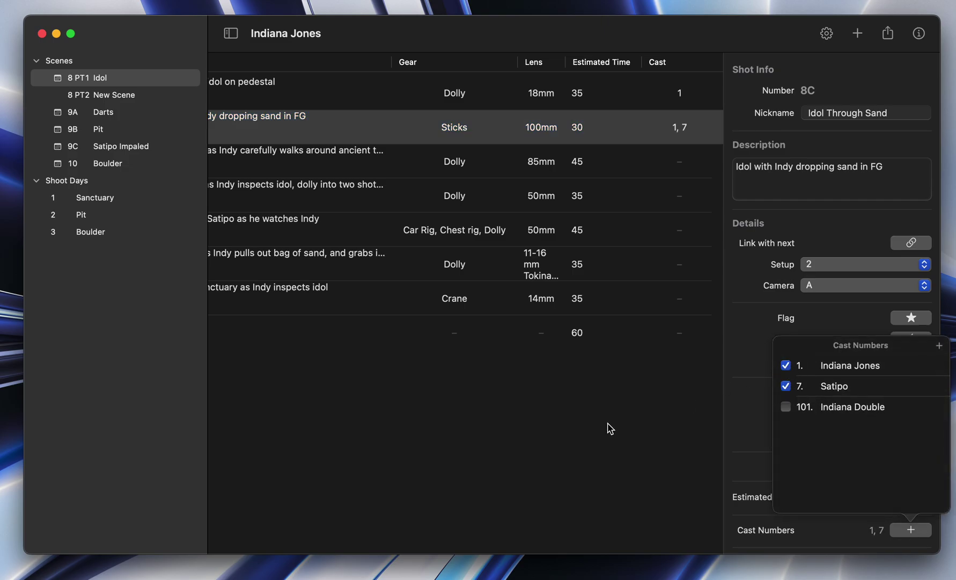
click(610, 427)
click(911, 442)
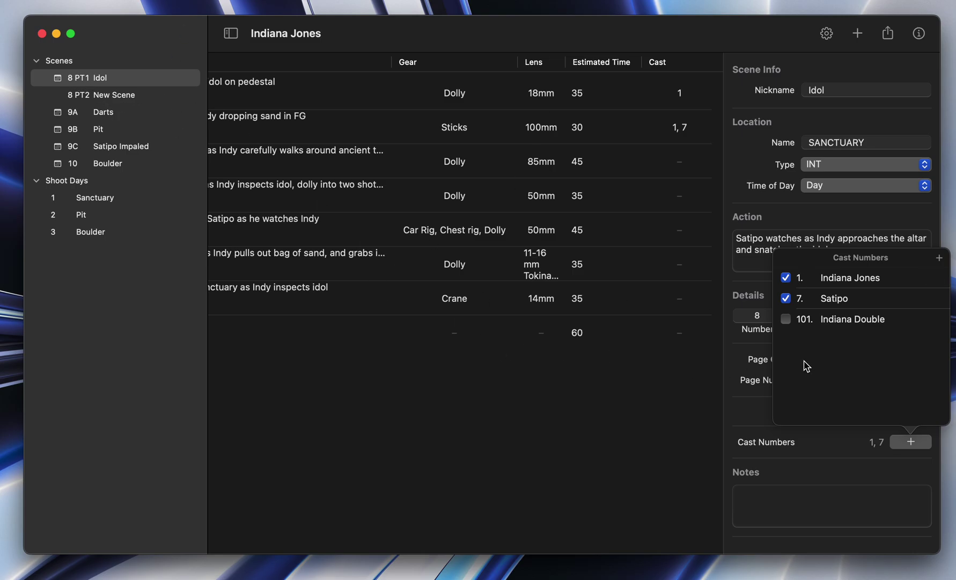
click(939, 259)
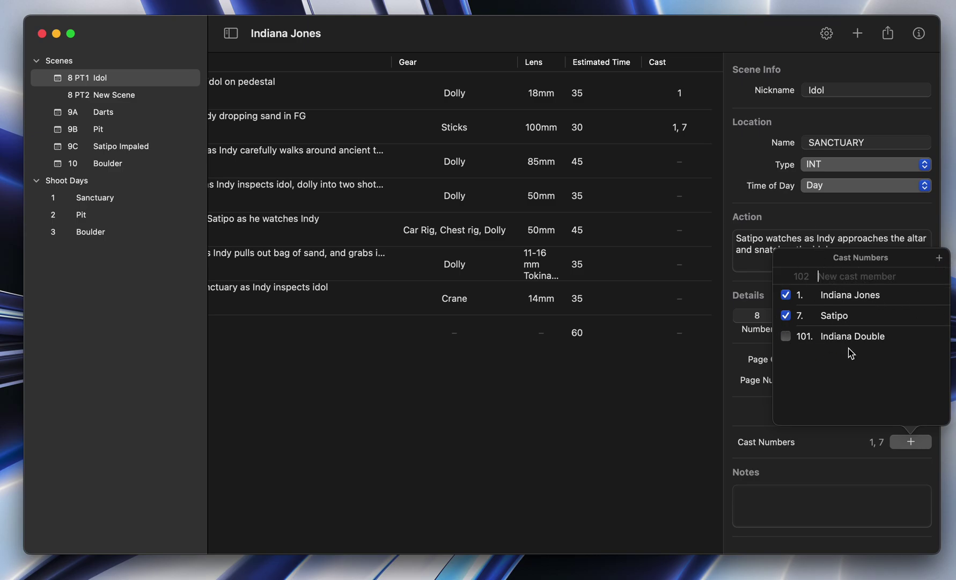
text(Marion)
key(Return)
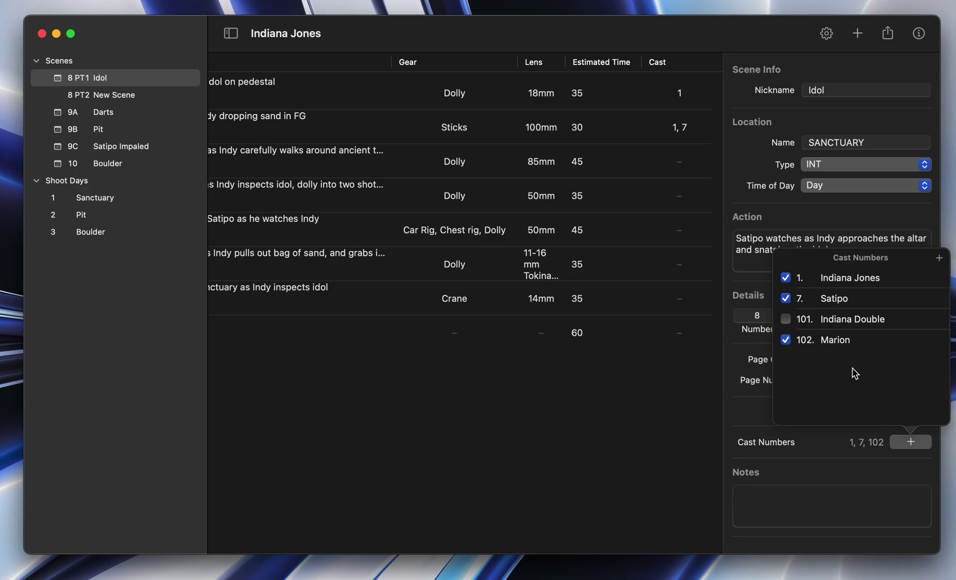
drag(833, 340, 838, 297)
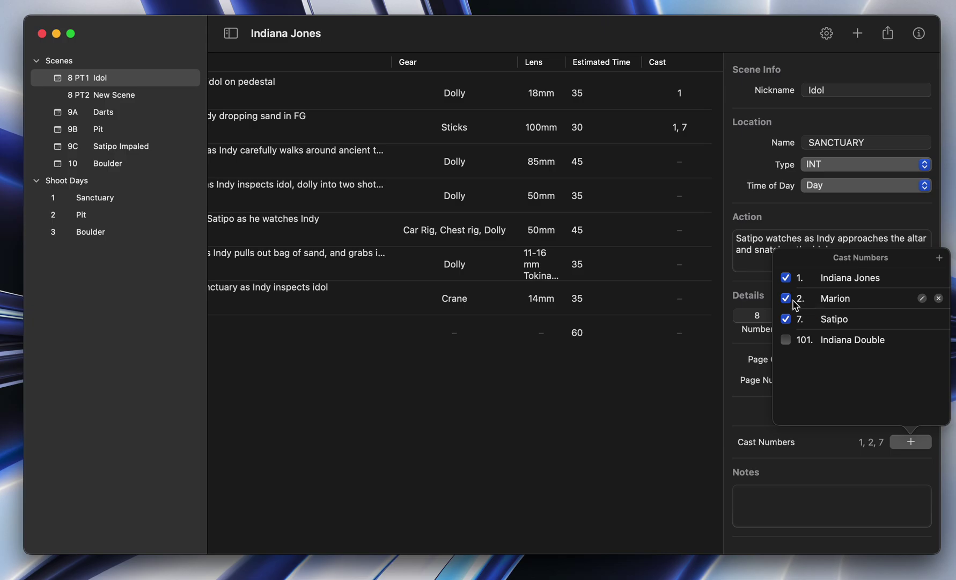
click(665, 408)
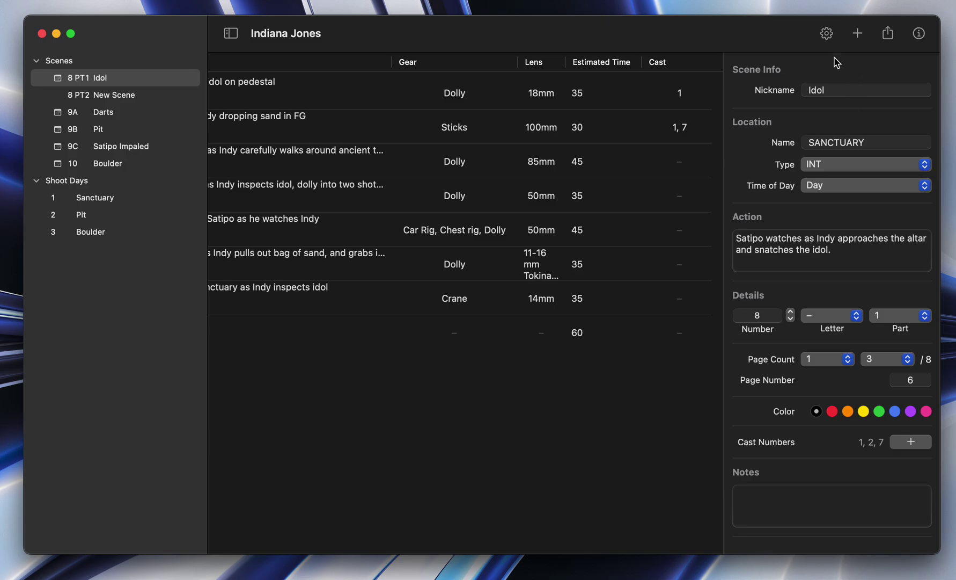
click(826, 33)
- Create a custom category Kids as a Toggle with the exclamation-mark icon
scroll(474, 346, down, 5)
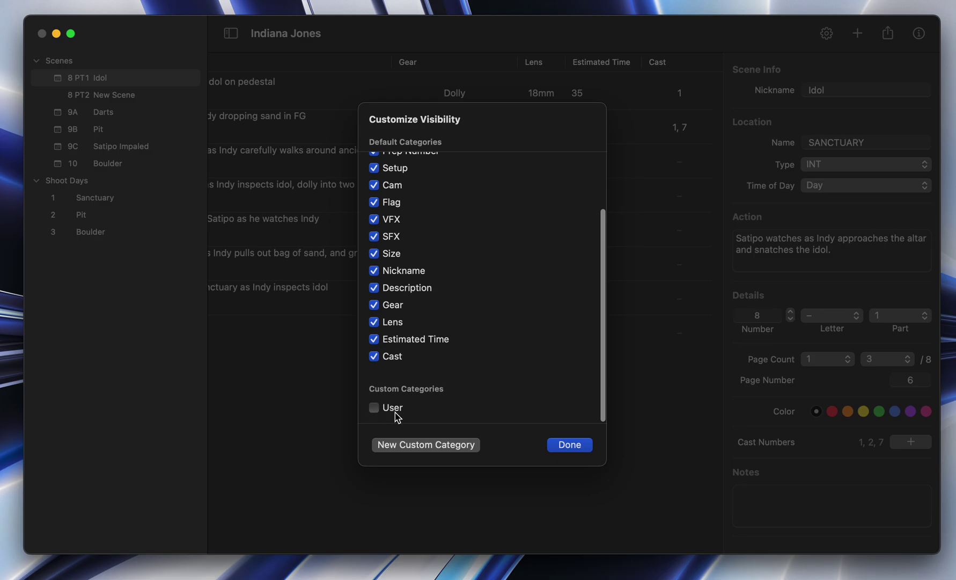
click(404, 448)
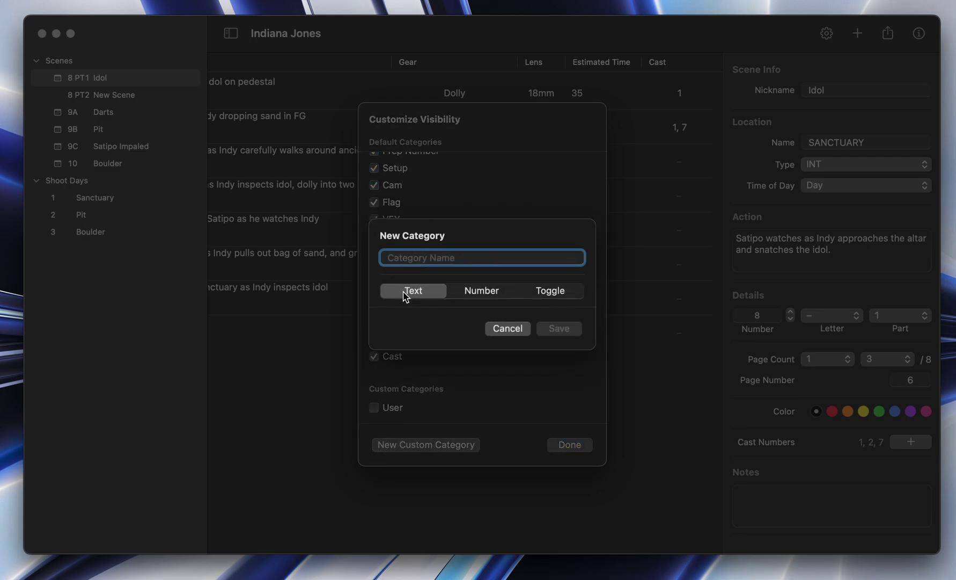
click(478, 291)
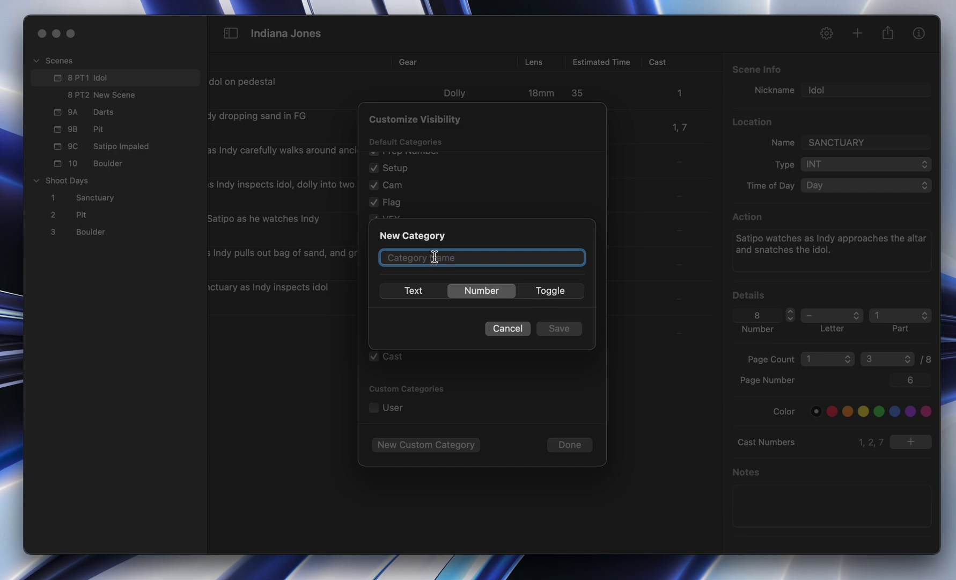
text(Kid)
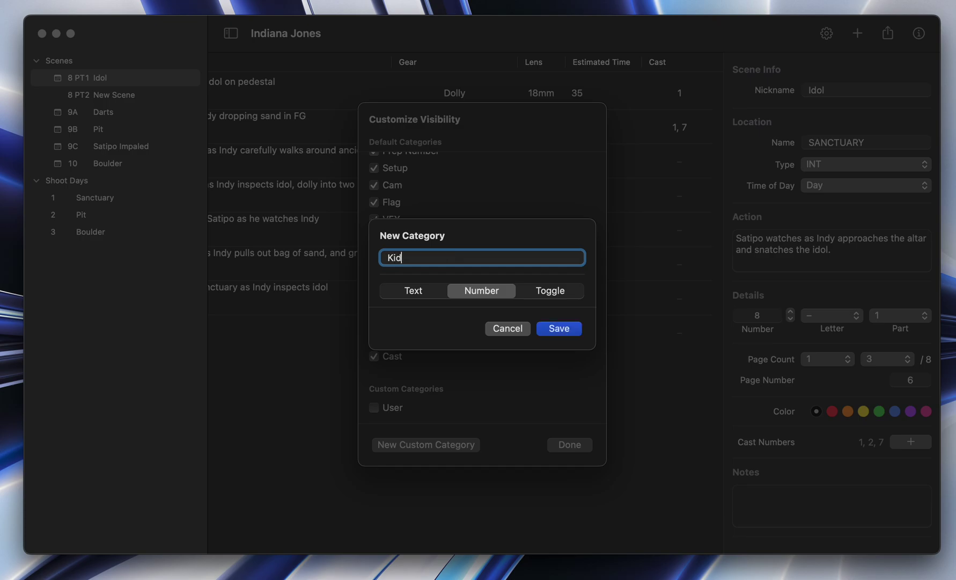
text(s)
click(549, 291)
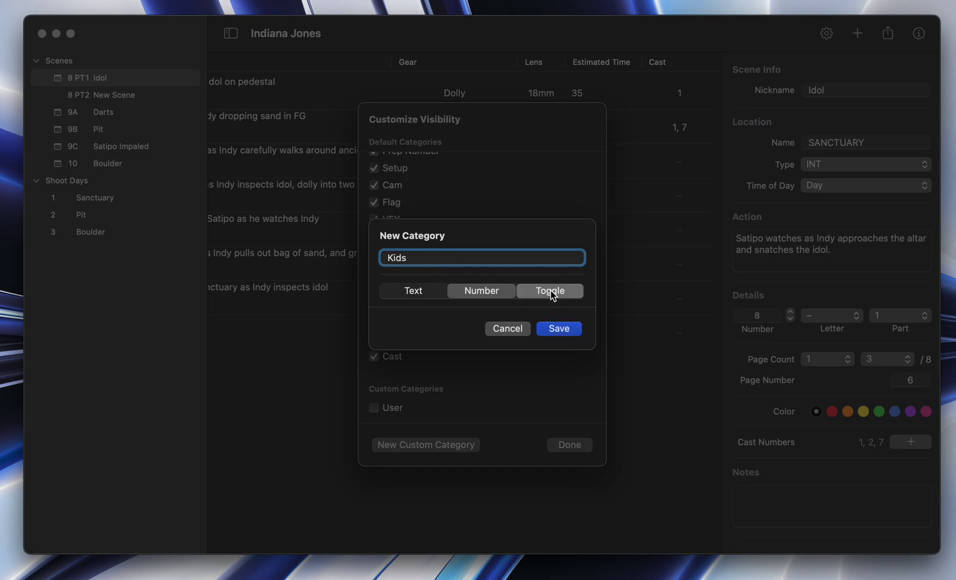
scroll(523, 291, down, 3)
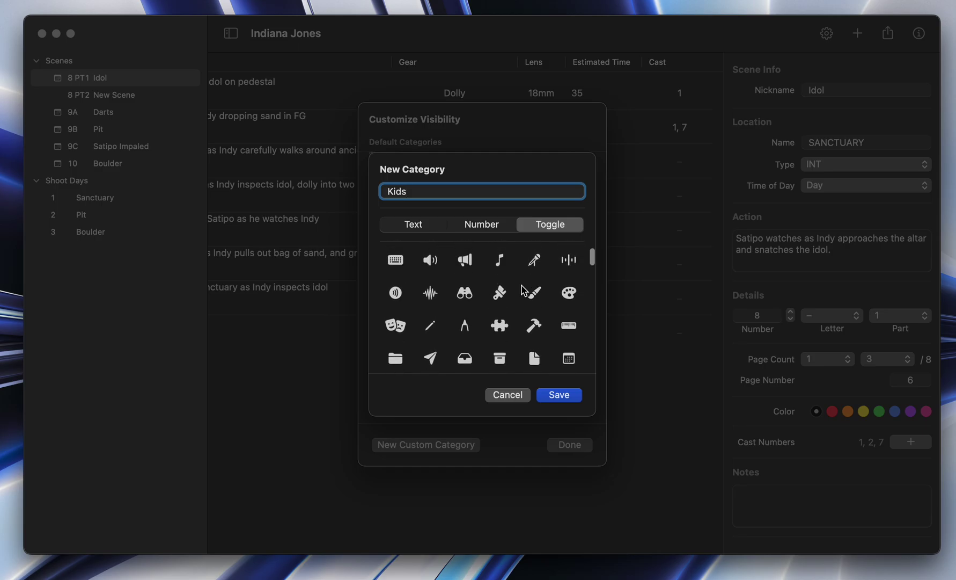
scroll(523, 292, down, 10)
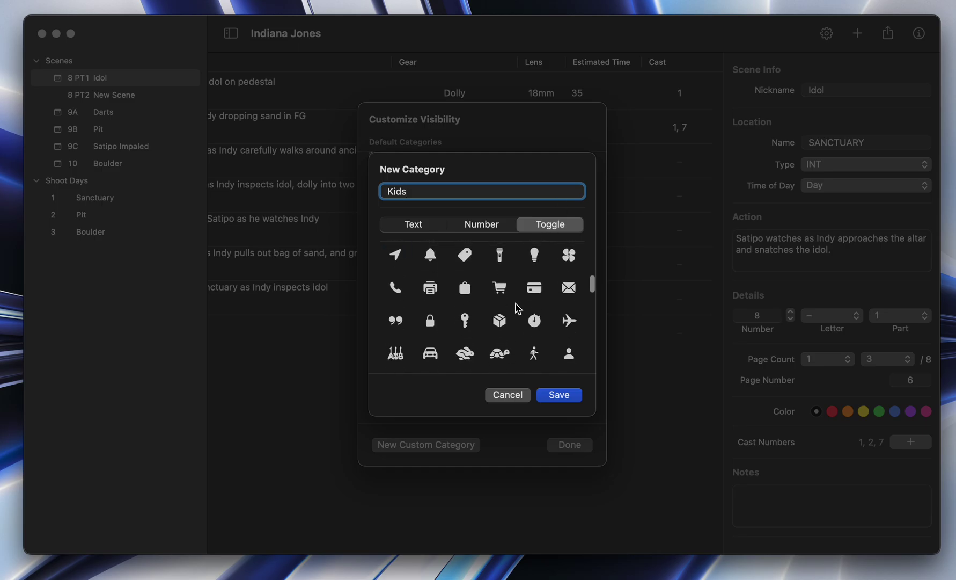
scroll(516, 308, down, 10)
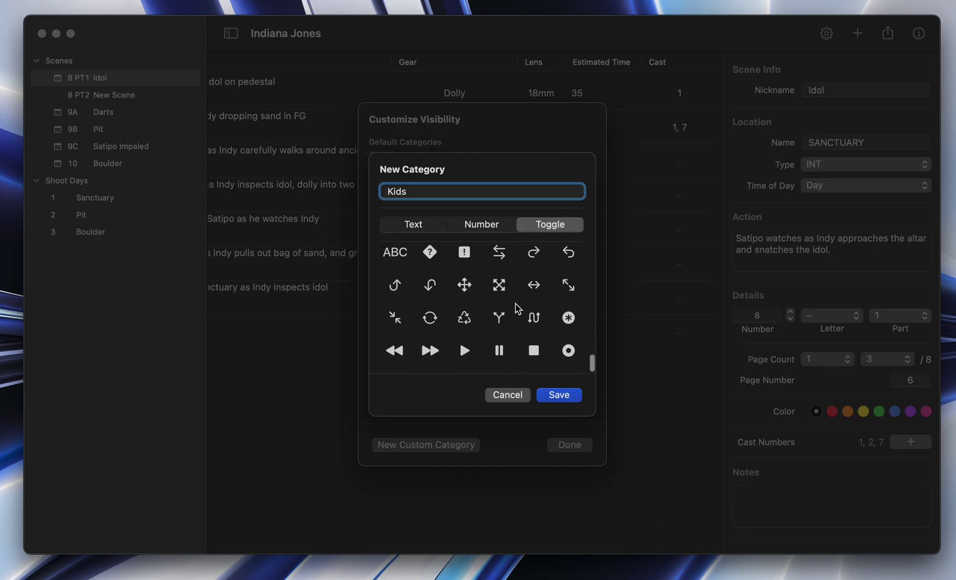
scroll(516, 308, up, 3)
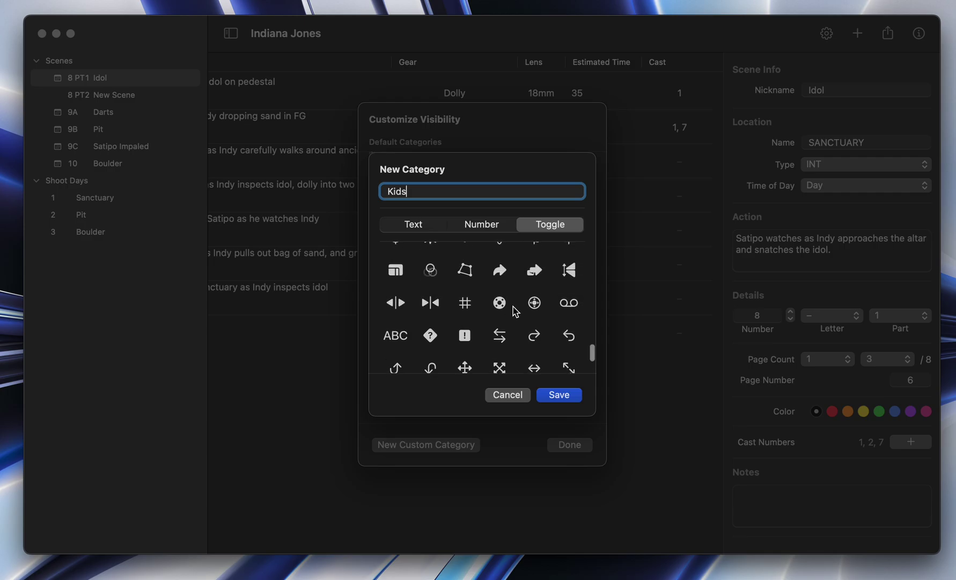
click(465, 336)
click(565, 398)
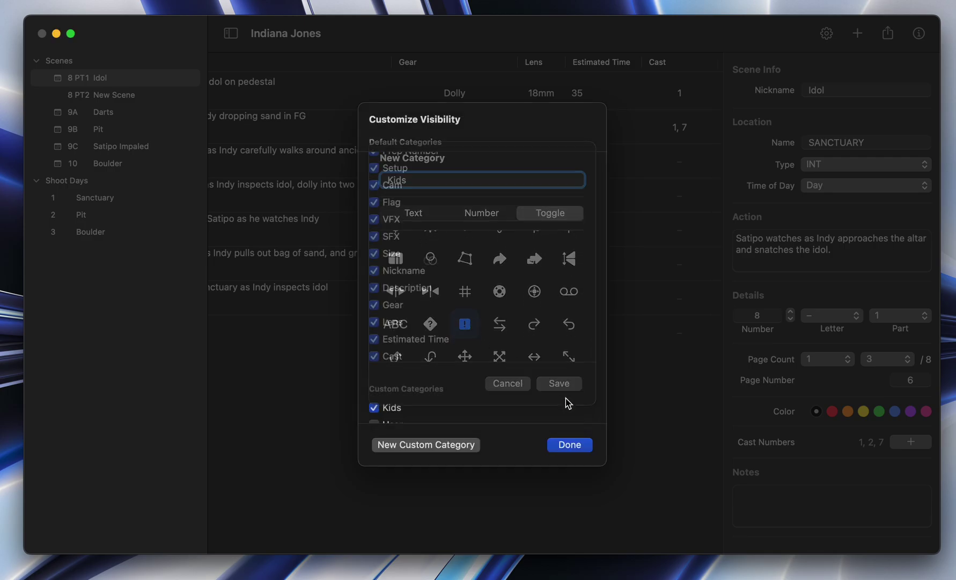
- Create a Props text category and close the column settings to show both new columns
scroll(507, 392, down, 1)
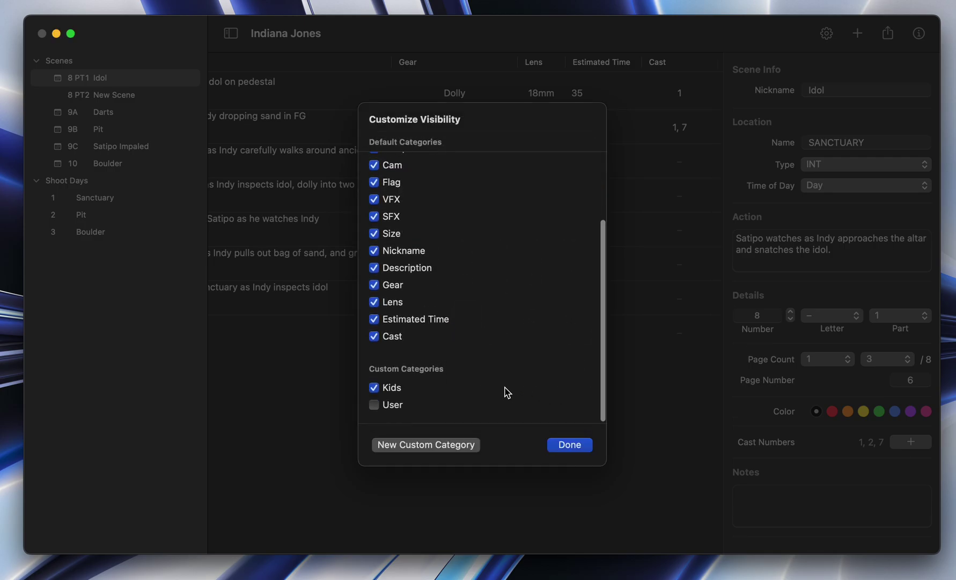
click(439, 449)
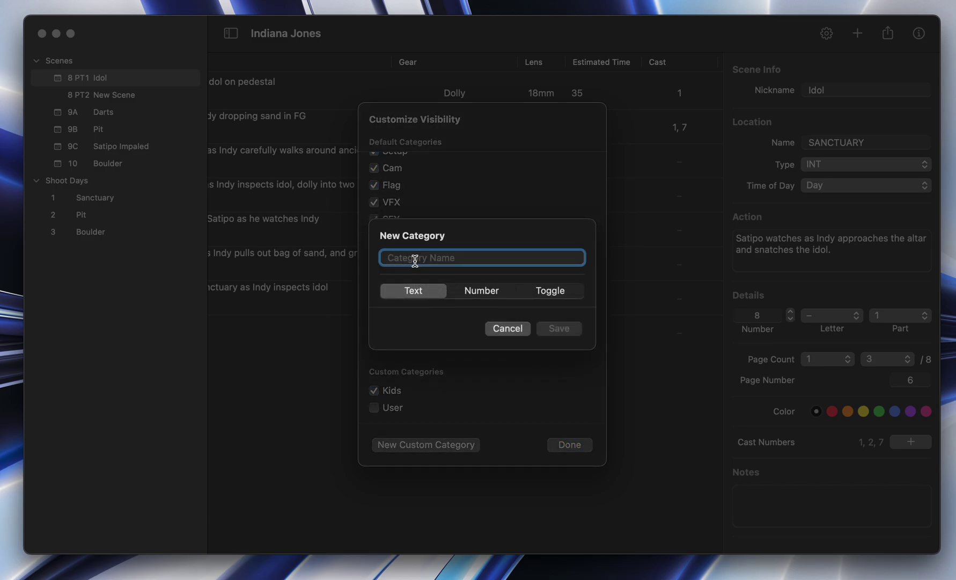
text(Props)
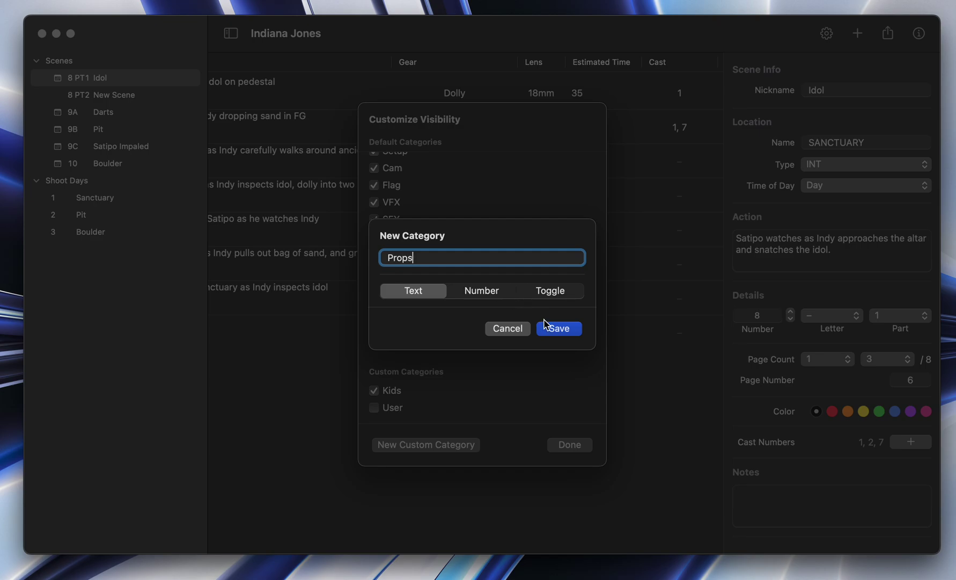
click(558, 328)
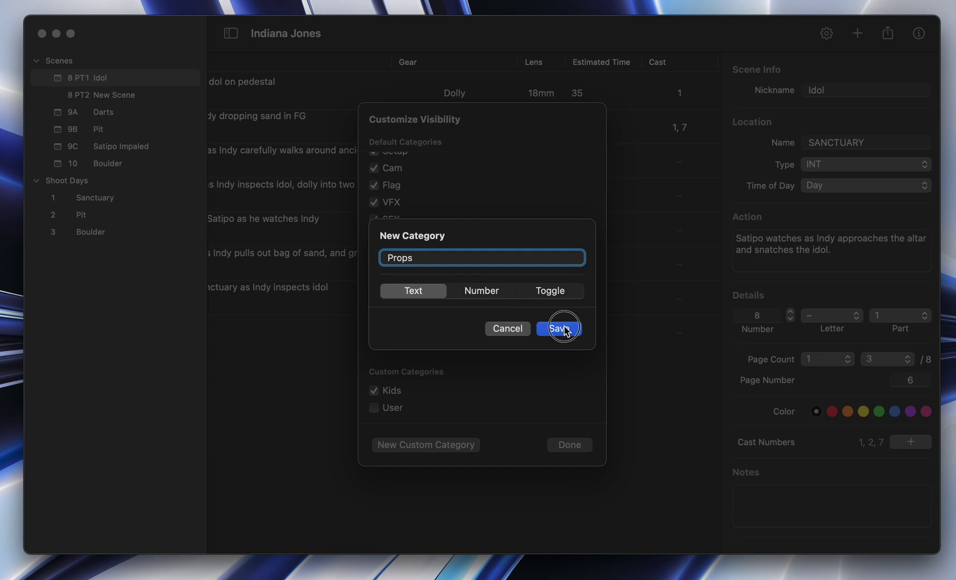
scroll(458, 395, down, 1)
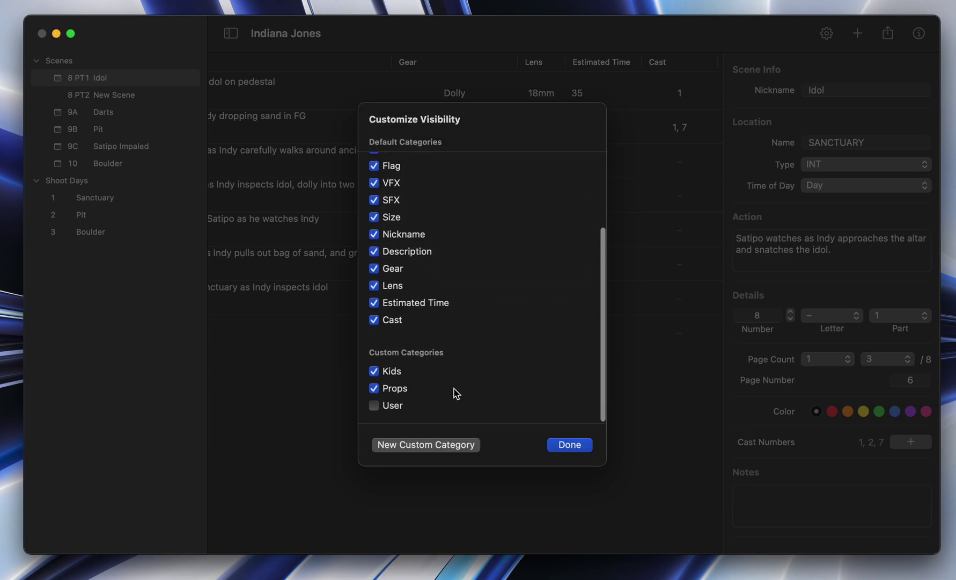
click(579, 445)
- Select shot 8C Idol Through Sand and switch its Kids toggle on
scroll(613, 202, right, 3)
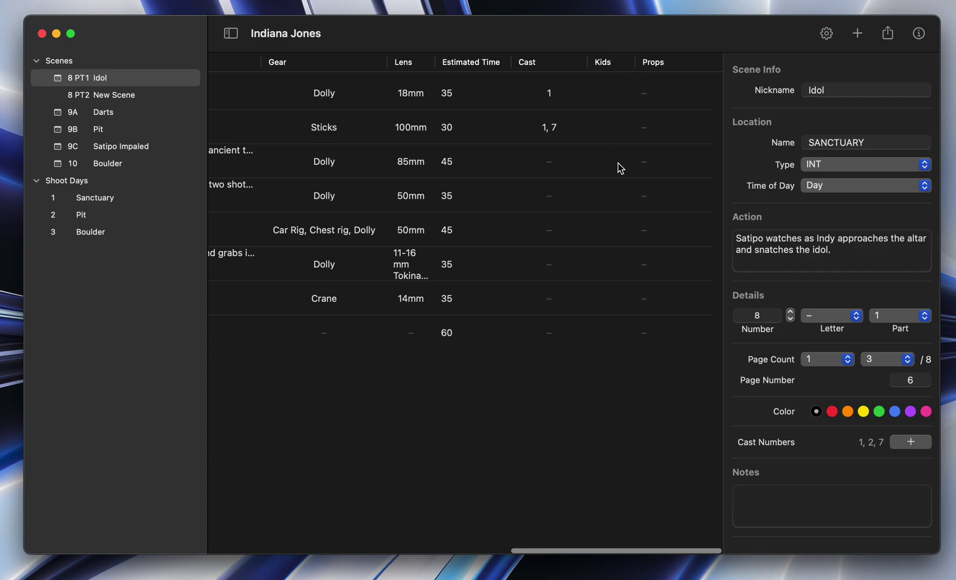
click(610, 130)
scroll(829, 338, down, 5)
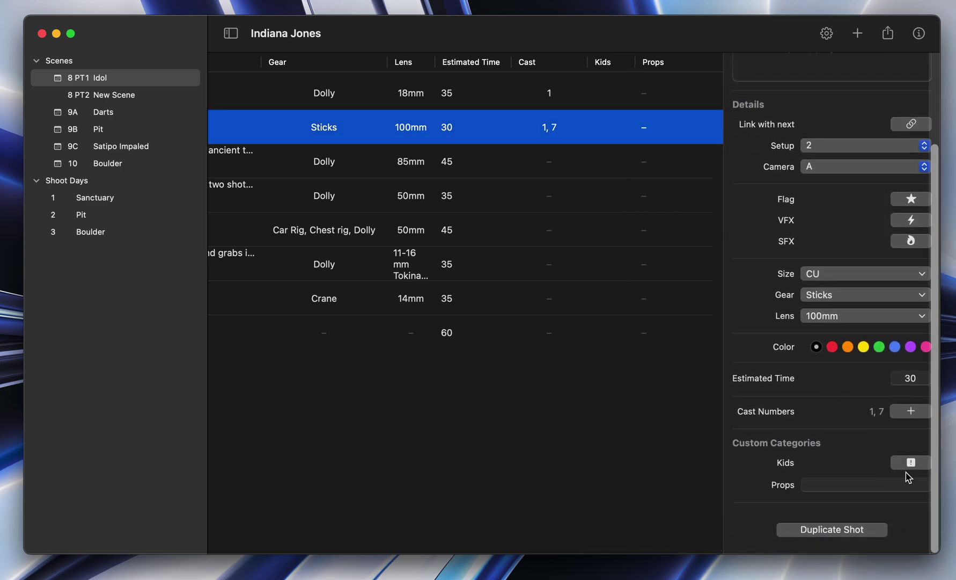
click(911, 462)
click(910, 463)
click(910, 463)
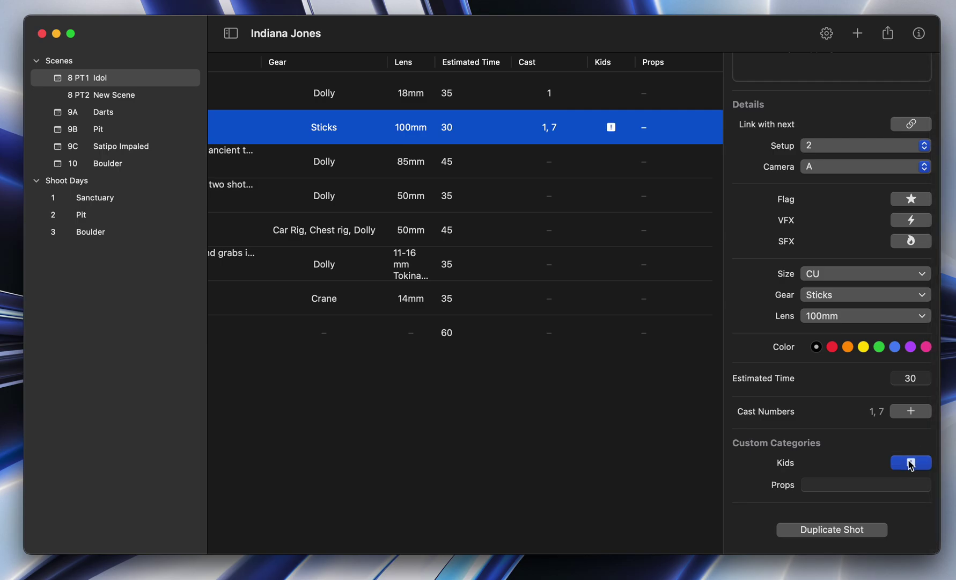
click(910, 463)
click(911, 462)
- Try the Flag and VFX markers on the shot, clear both, and deselect it
click(911, 199)
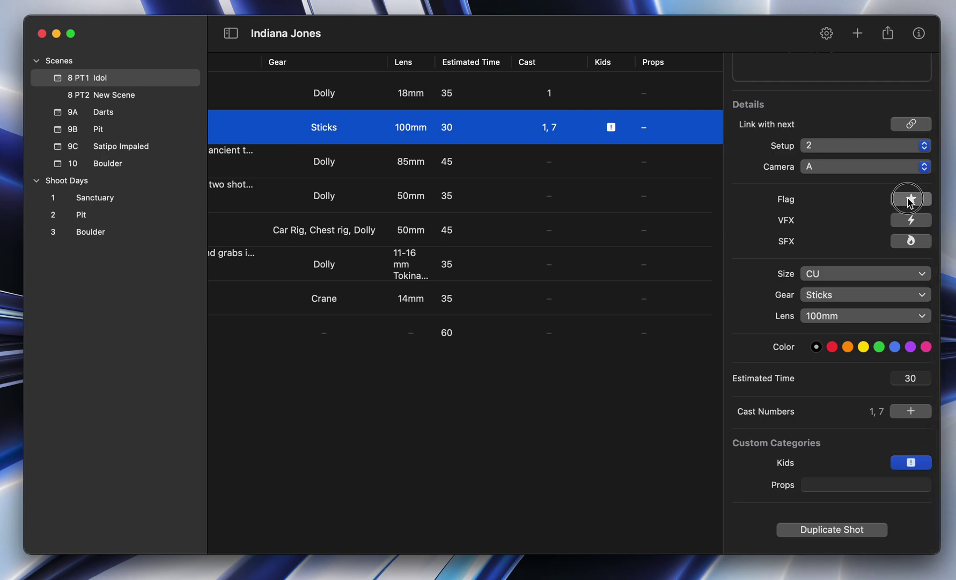
click(912, 220)
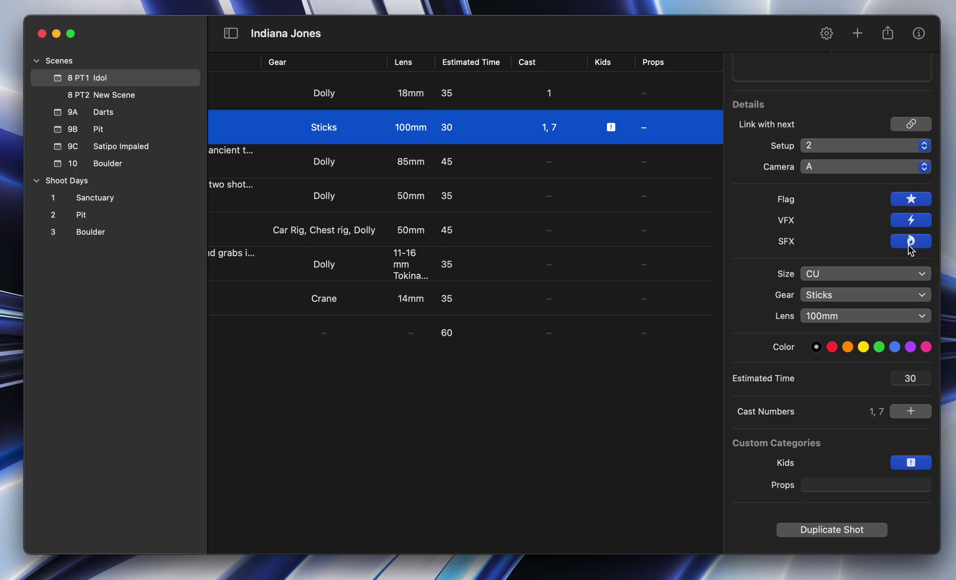
click(911, 220)
click(912, 200)
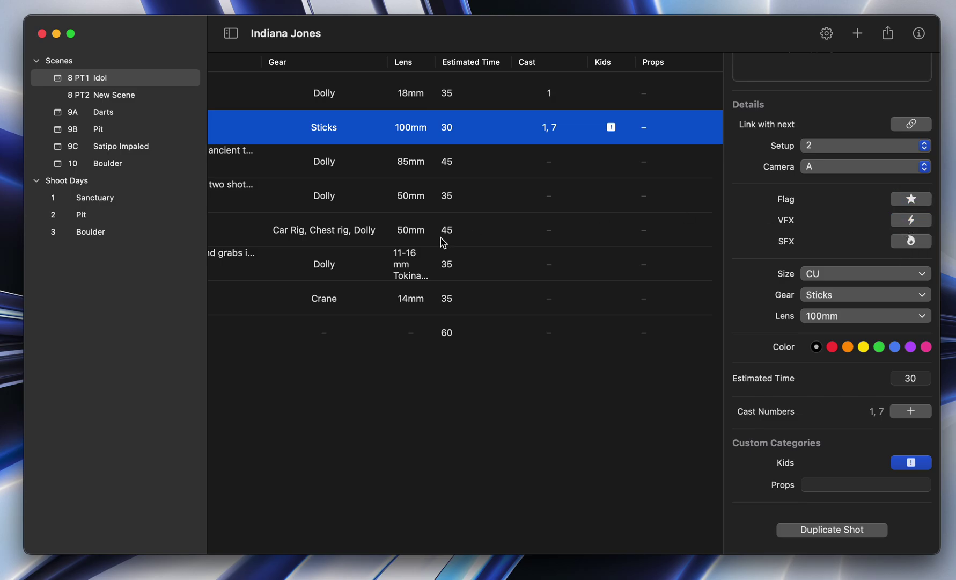
click(400, 436)
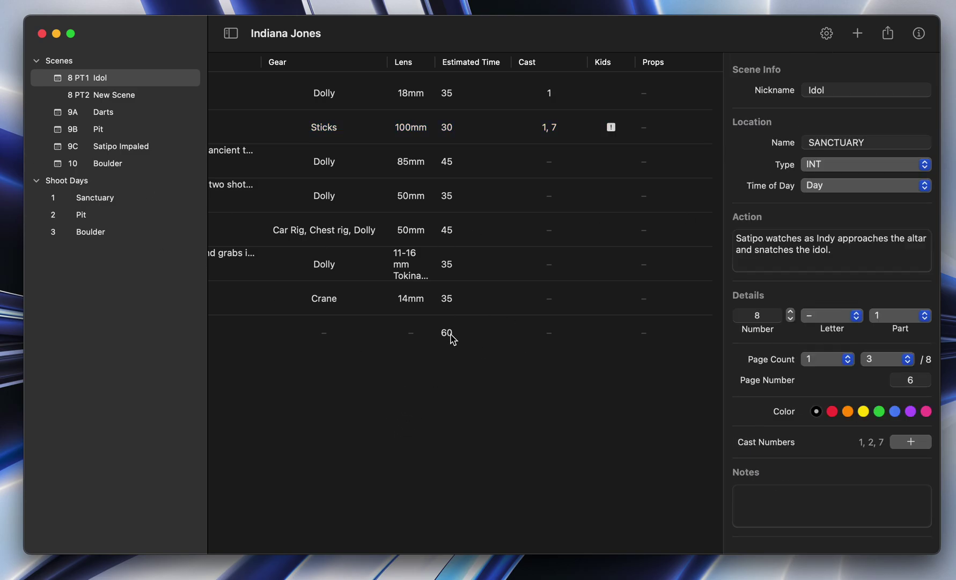
scroll(452, 338, left, 10)
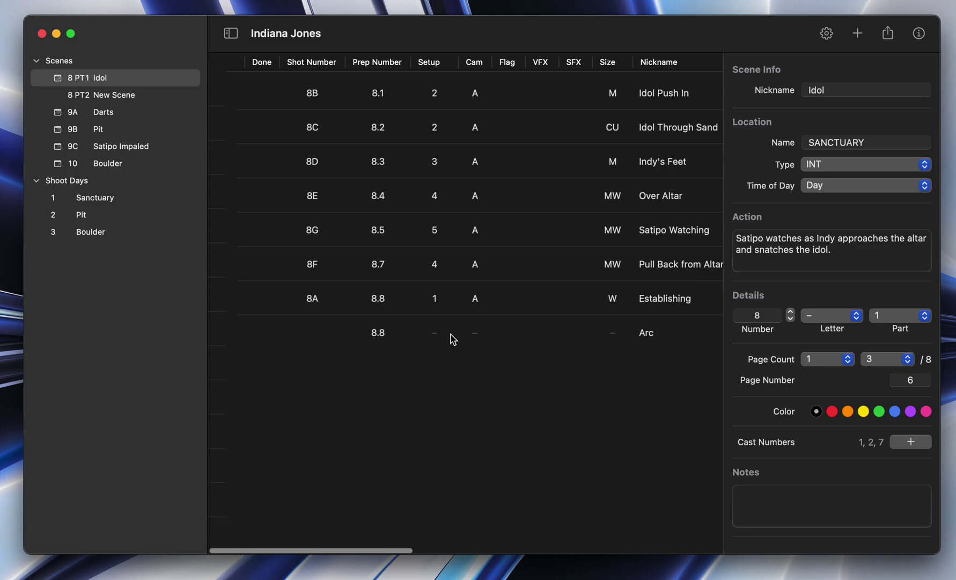
- Make the Storyboard column visible in the shot table, then switch to the Shoot Days list
click(827, 33)
click(394, 168)
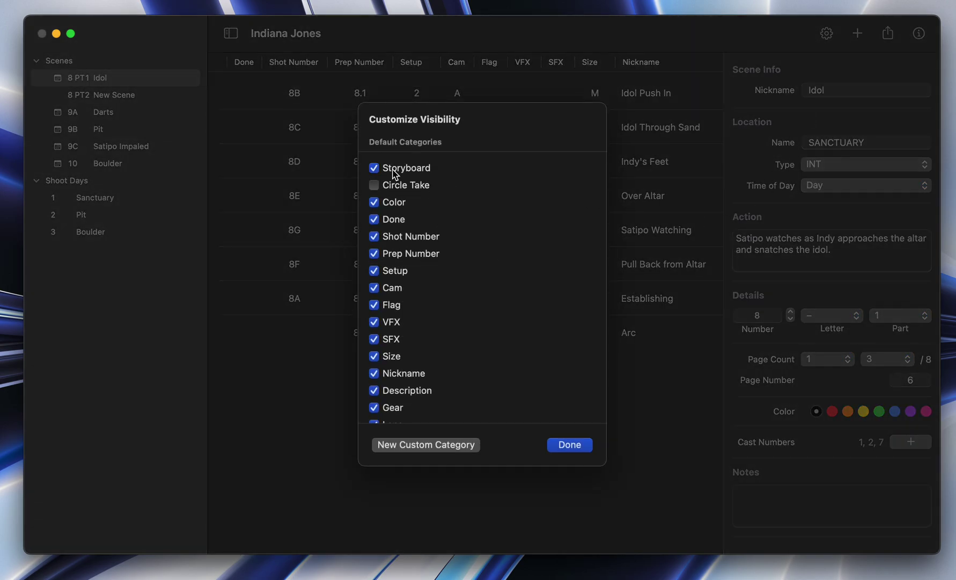
click(570, 445)
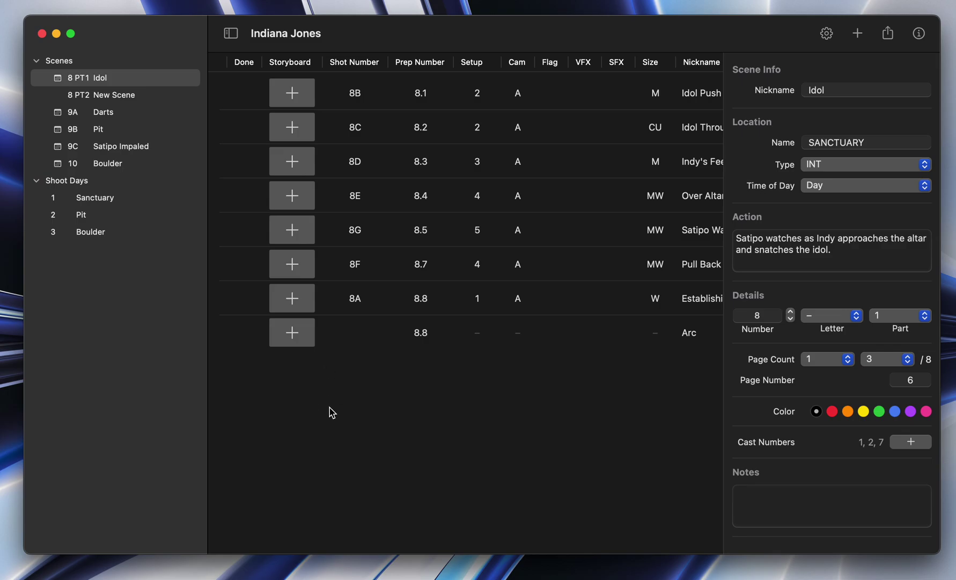
click(75, 186)
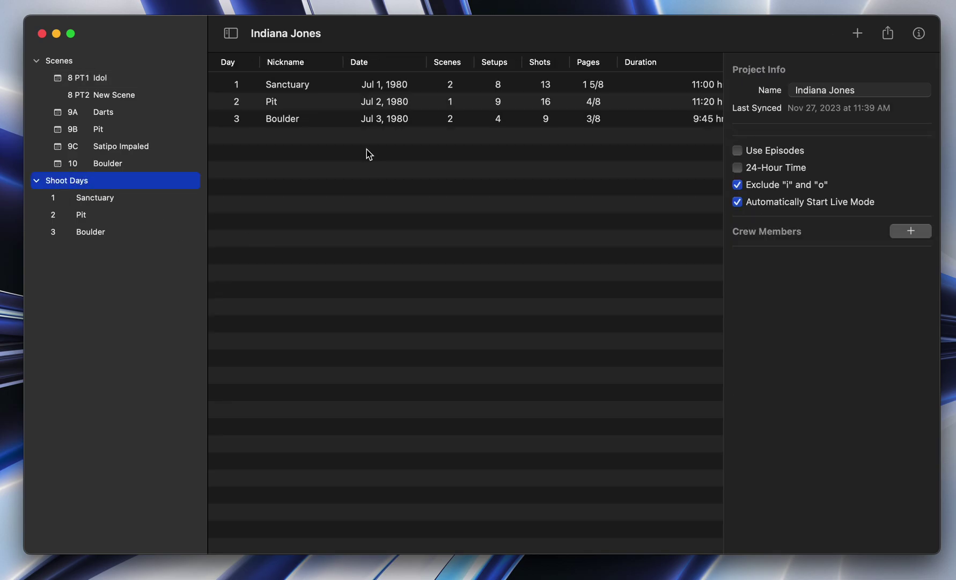
- Review the Sanctuary and Pit shoot day details, then deselect to show project info
click(309, 97)
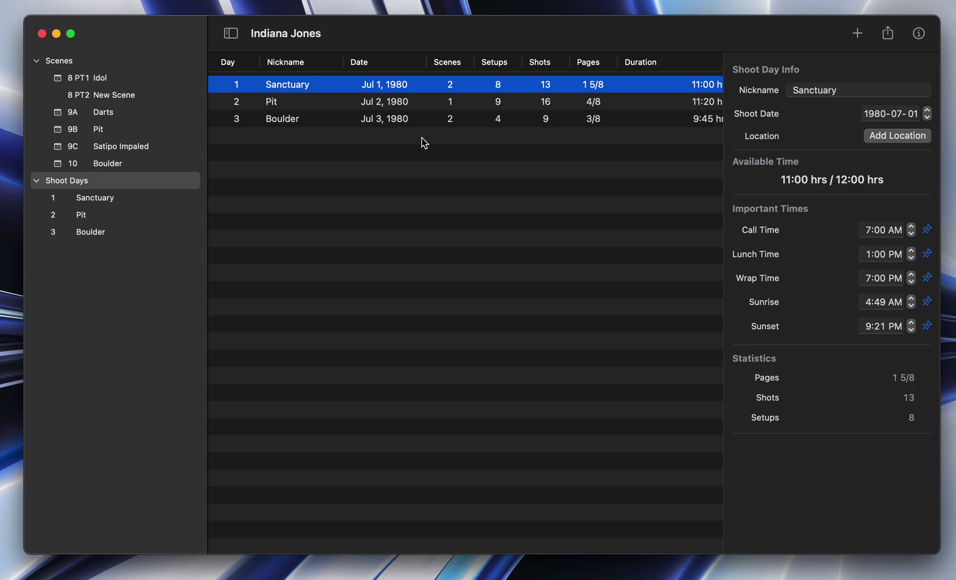
click(369, 154)
click(313, 107)
key(Up)
click(368, 182)
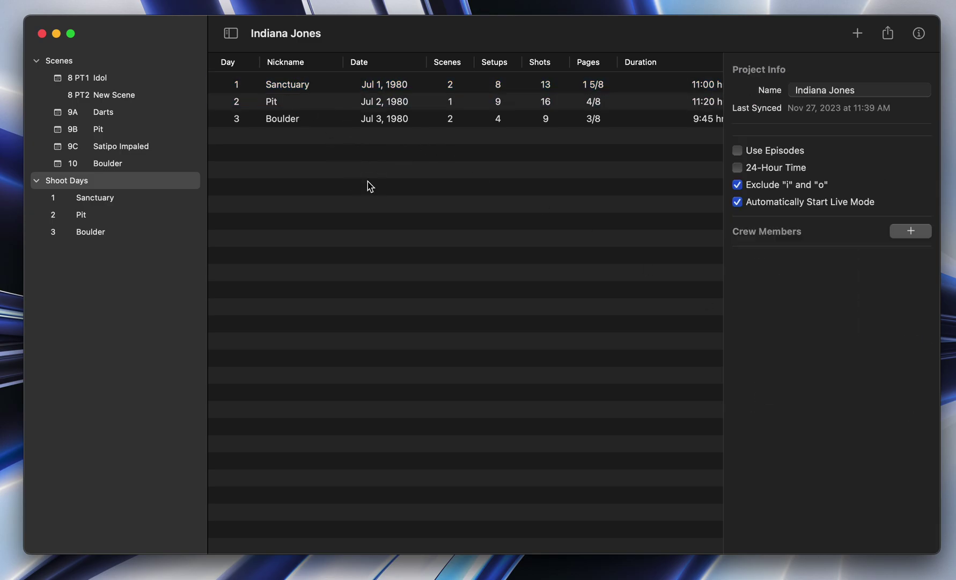
- Add a fourth shoot day, New Shoot Day, and date it Jul 4, 1980
click(858, 33)
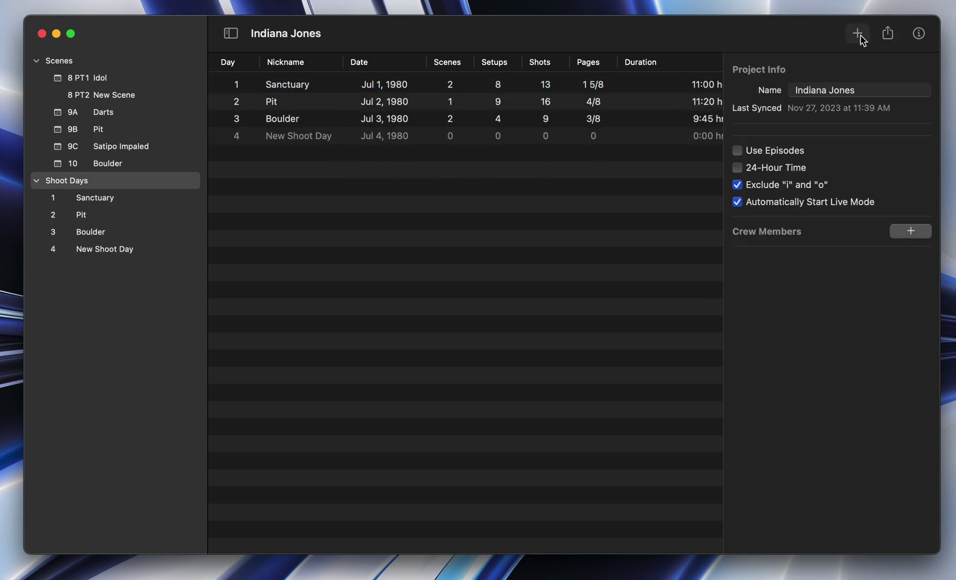
click(406, 142)
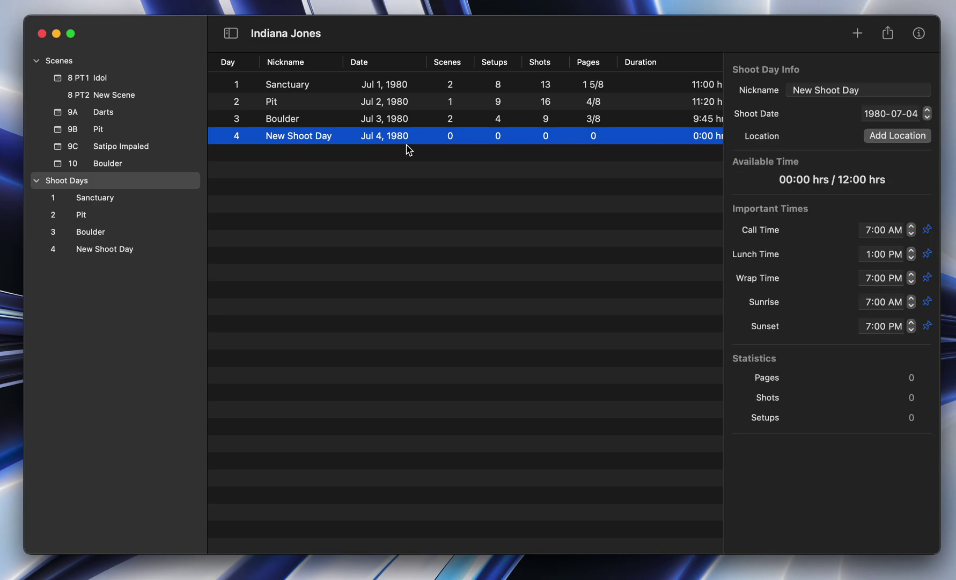
click(887, 115)
click(817, 124)
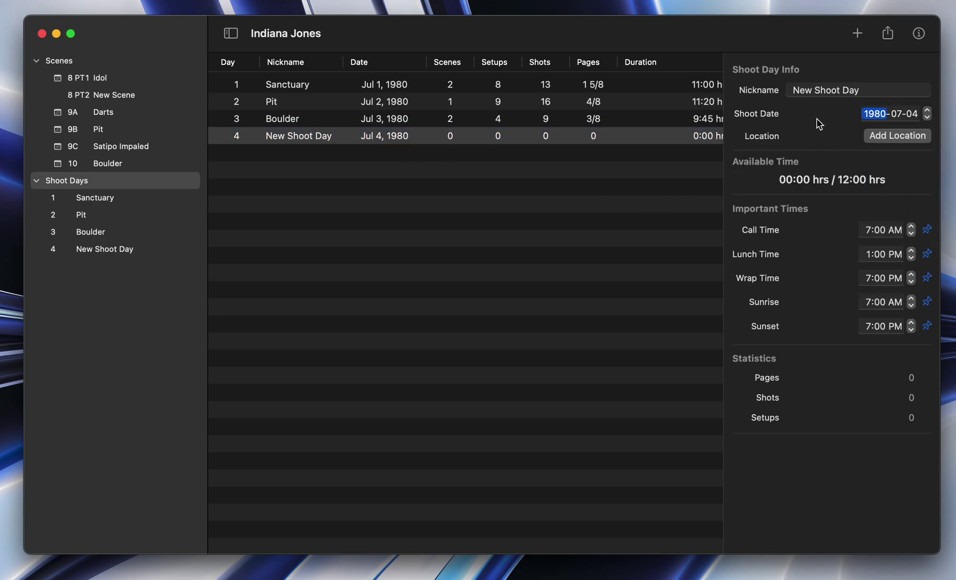
click(892, 138)
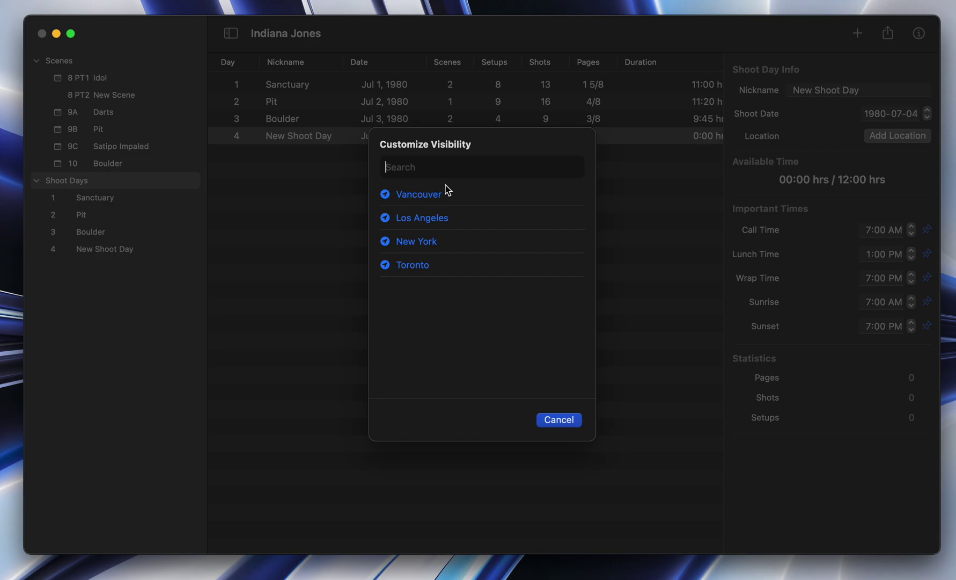
- Set New Shoot Day's location to Vancouver, giving sunrise 5:13 AM and sunset 9:19 PM
click(411, 199)
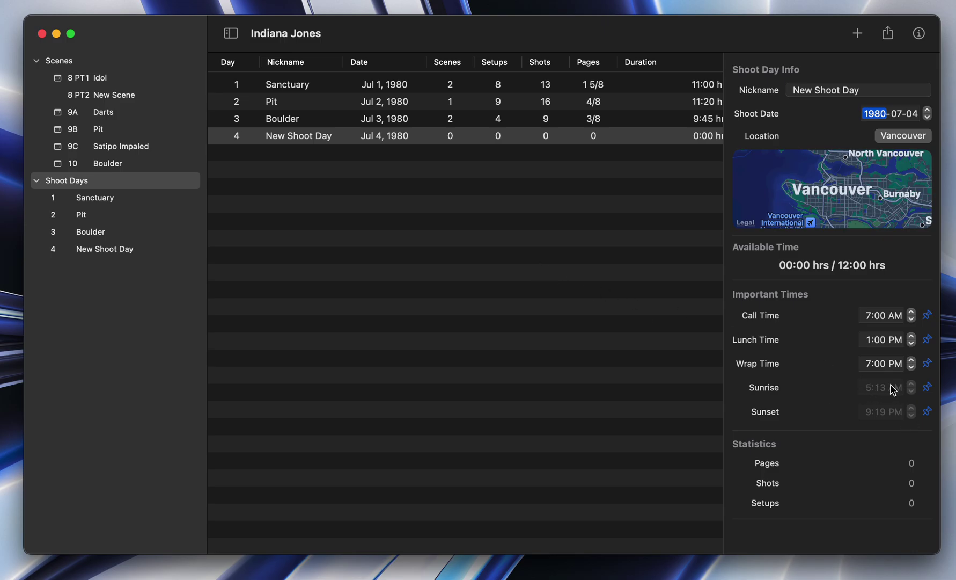
click(536, 244)
click(302, 137)
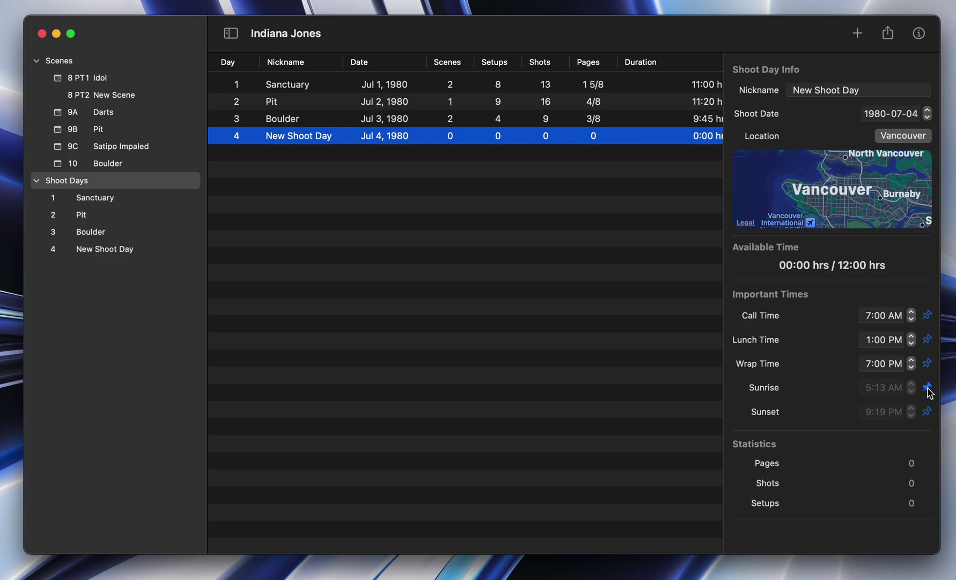
- Pin the 45-minute 1:00 PM lunch into New Shoot Day and open its schedule
click(928, 341)
click(500, 231)
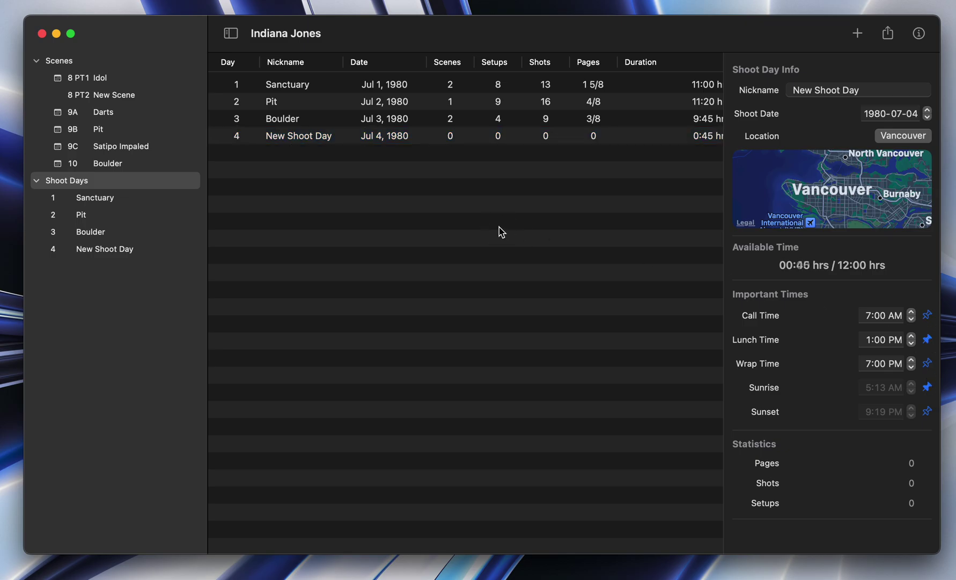
double_click(293, 135)
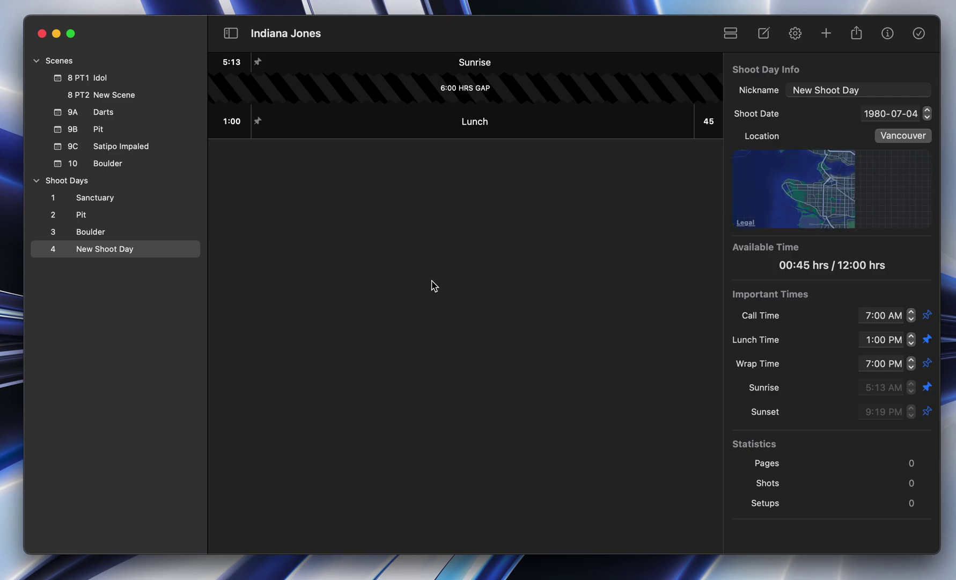
click(378, 65)
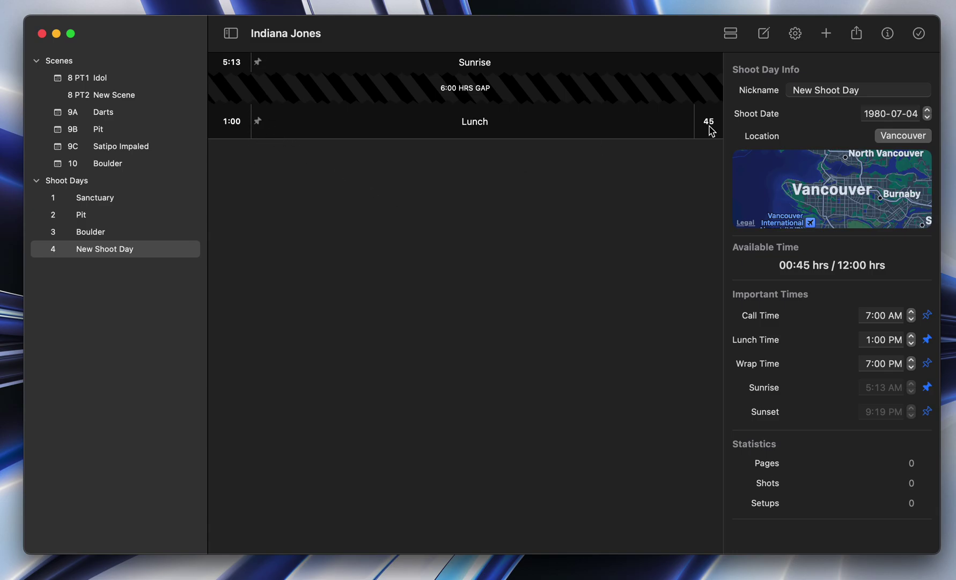
click(827, 34)
- Move the 10 Boulder and 9C Satipo Impaled shots onto New Shoot Day and review the schedule
click(383, 262)
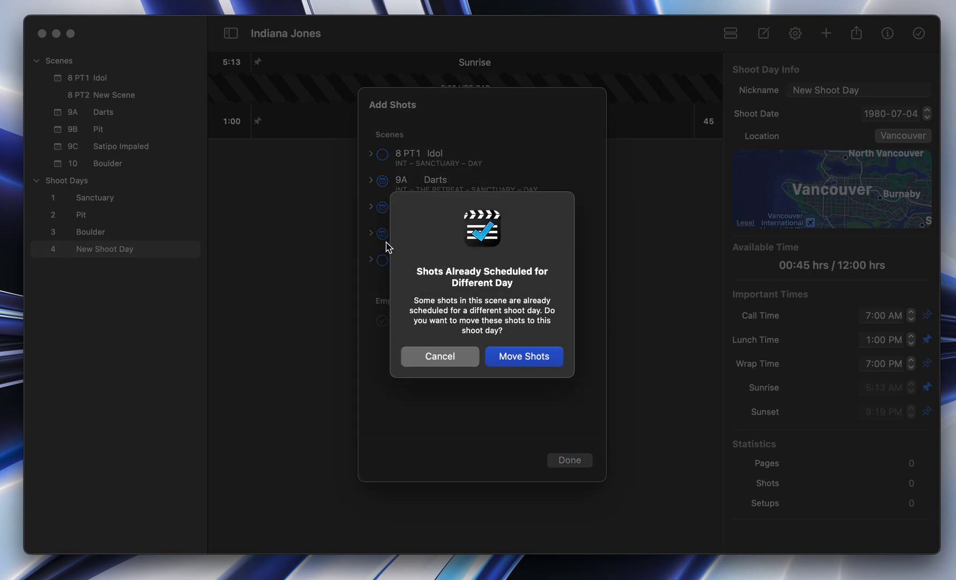
click(524, 356)
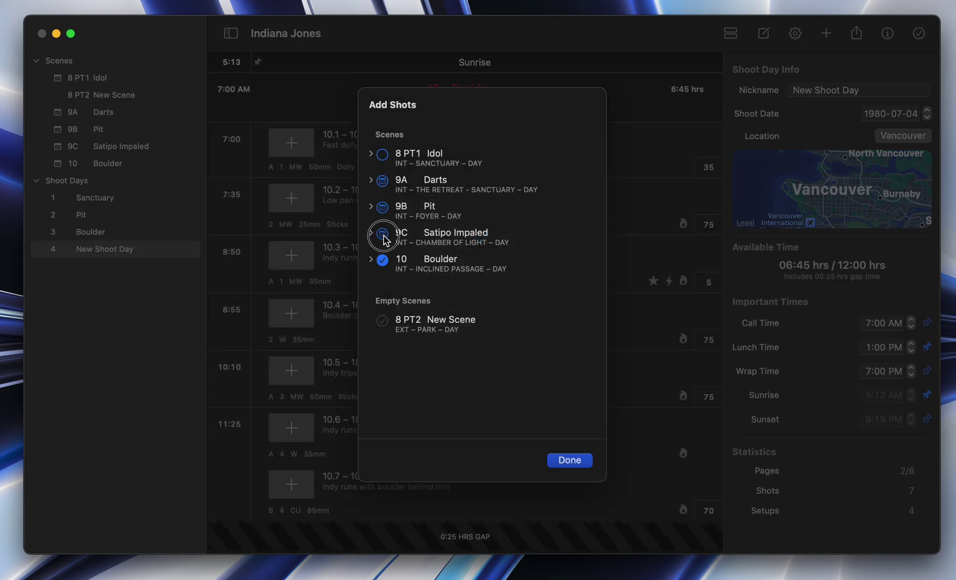
click(382, 233)
click(541, 364)
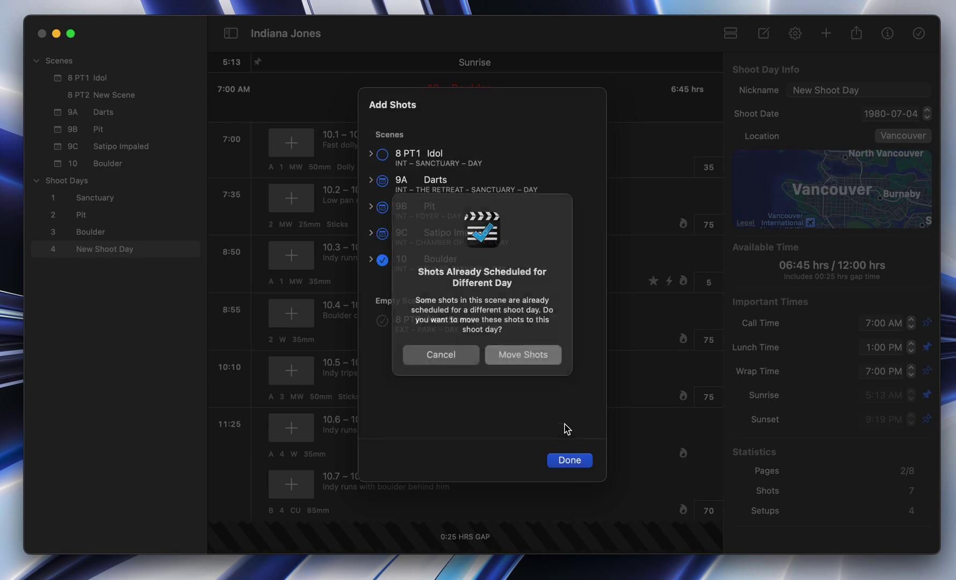
click(567, 458)
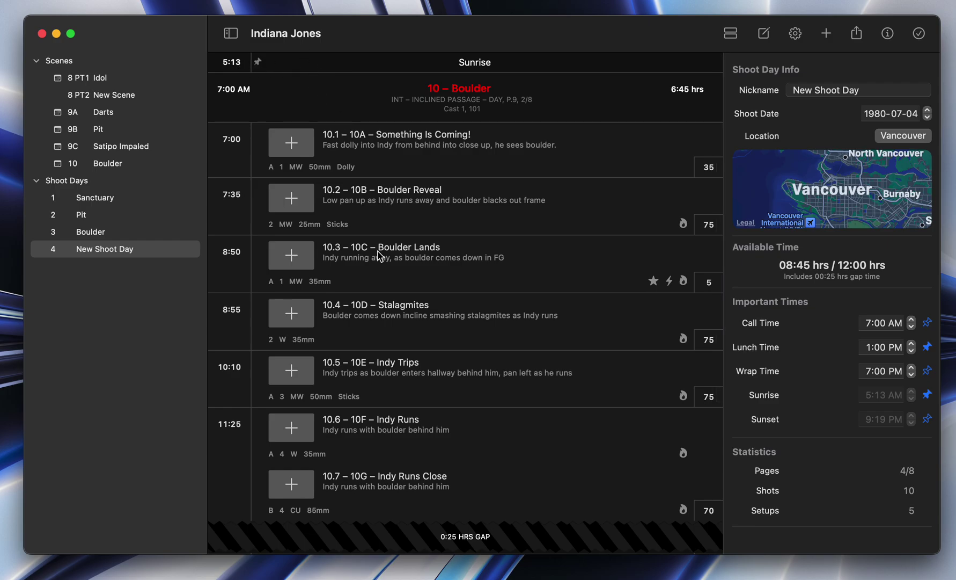
scroll(380, 254, down, 5)
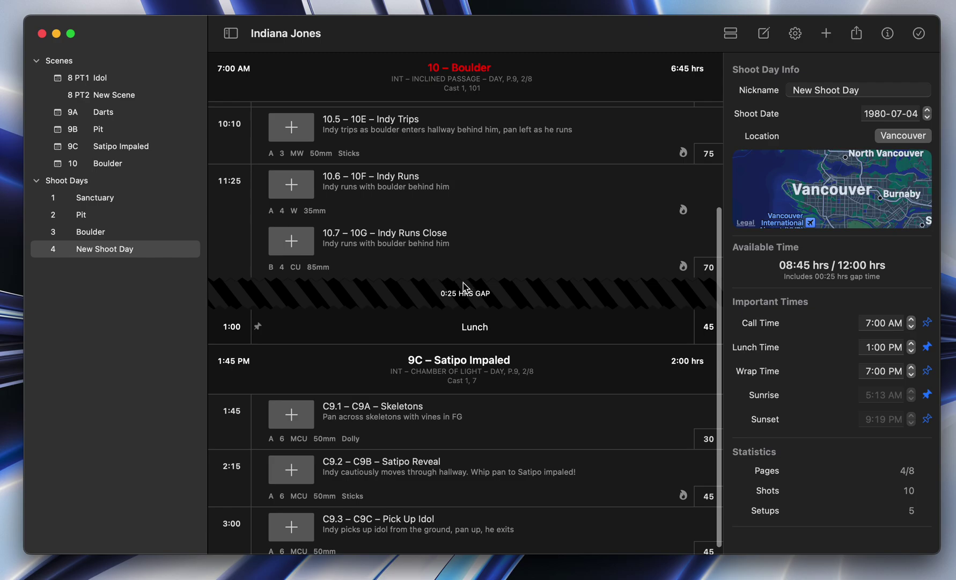
scroll(357, 325, up, 2)
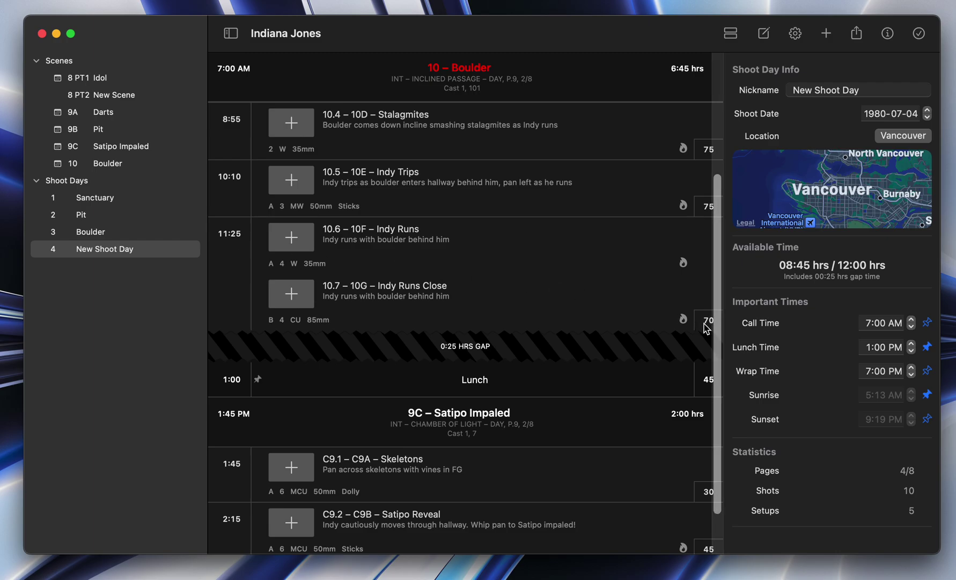
scroll(460, 352, down, 2)
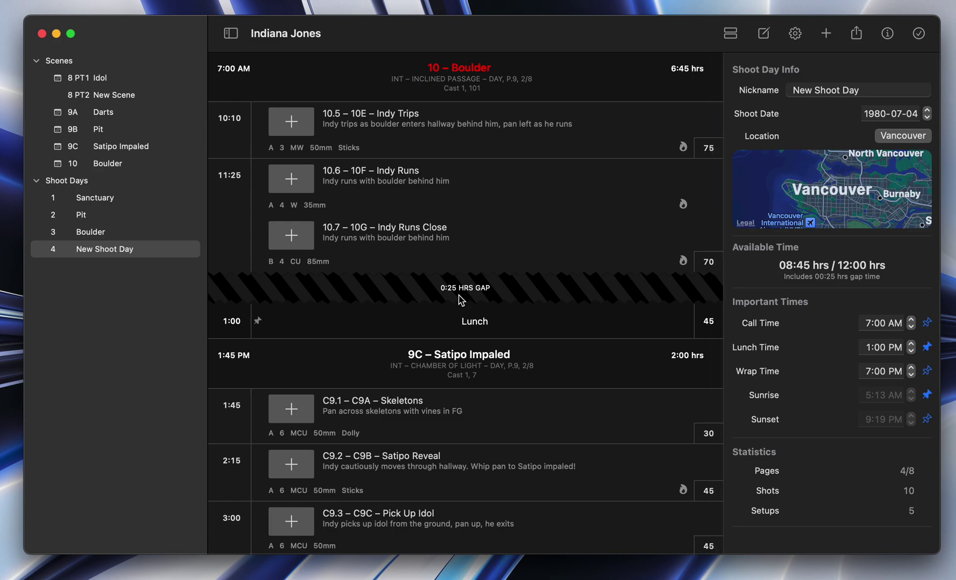
scroll(459, 301, up, 2)
scroll(461, 299, up, 1)
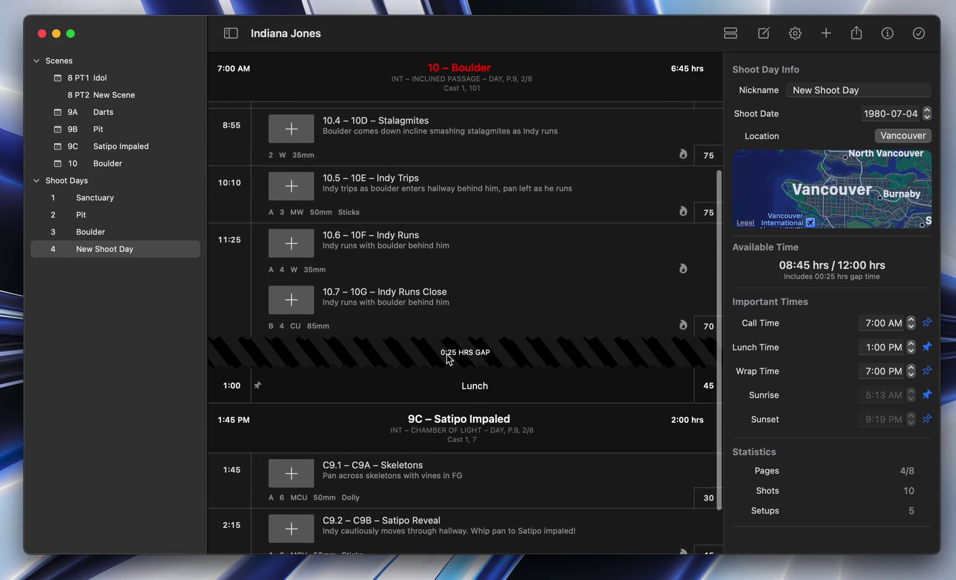
scroll(473, 387, down, 3)
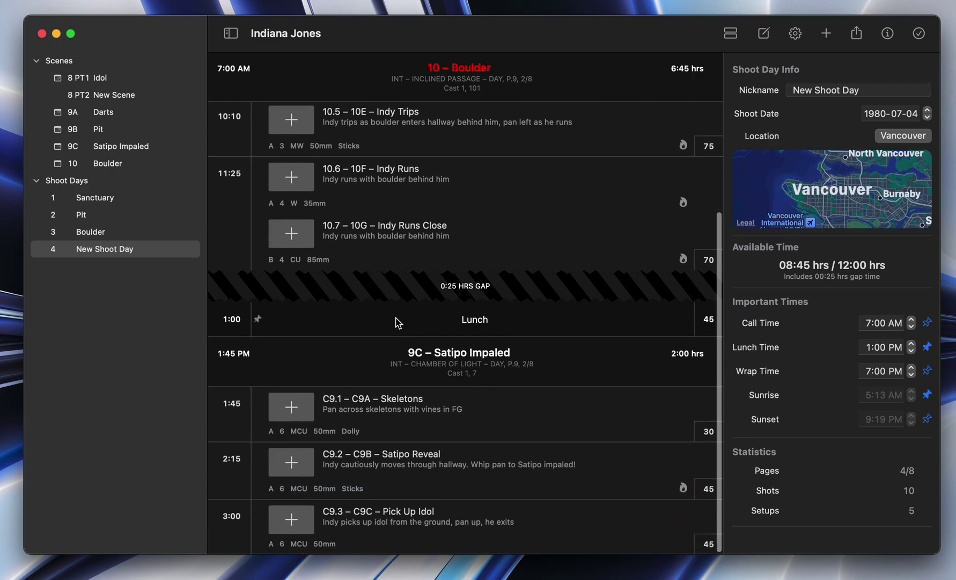
click(706, 436)
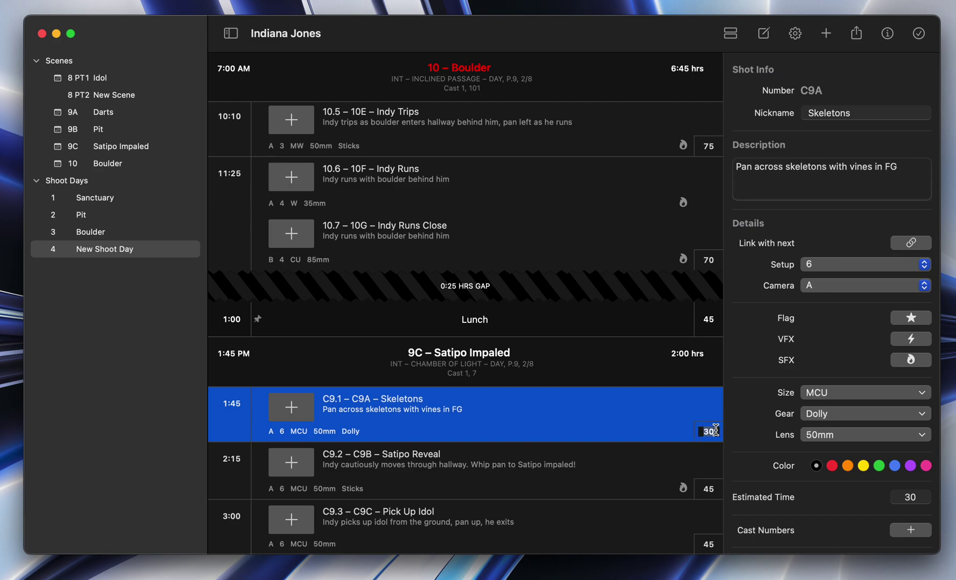
- Set the Skeletons shot's estimated time to 20 minutes, moving Satipo Impaled to 12:35 PM
text(20)
key(Return)
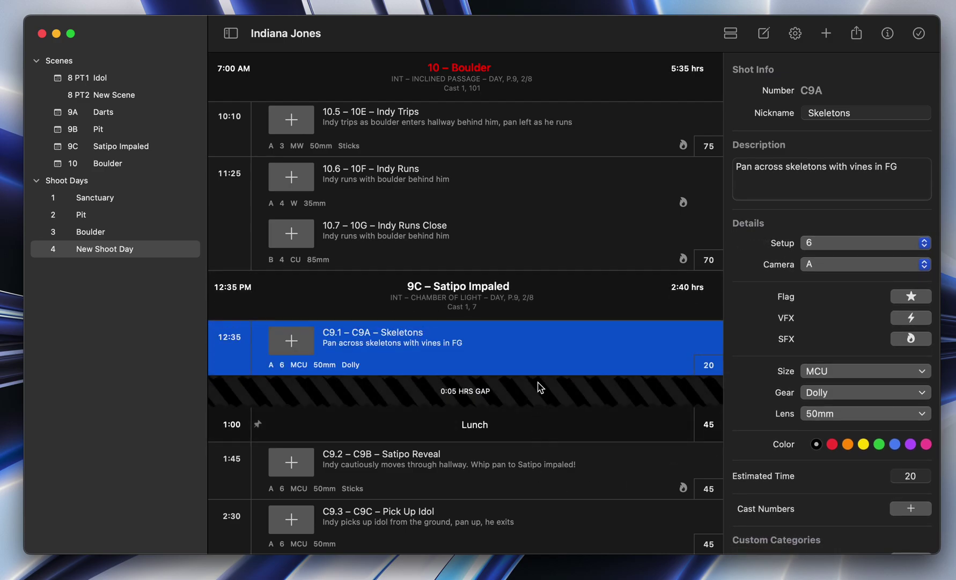
scroll(457, 369, down, 1)
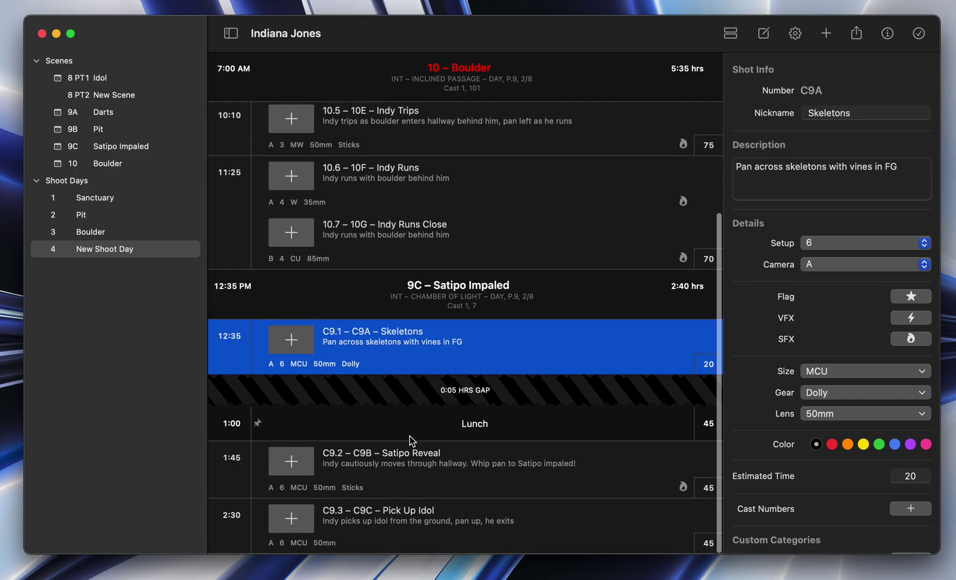
scroll(410, 440, up, 2)
scroll(411, 440, down, 2)
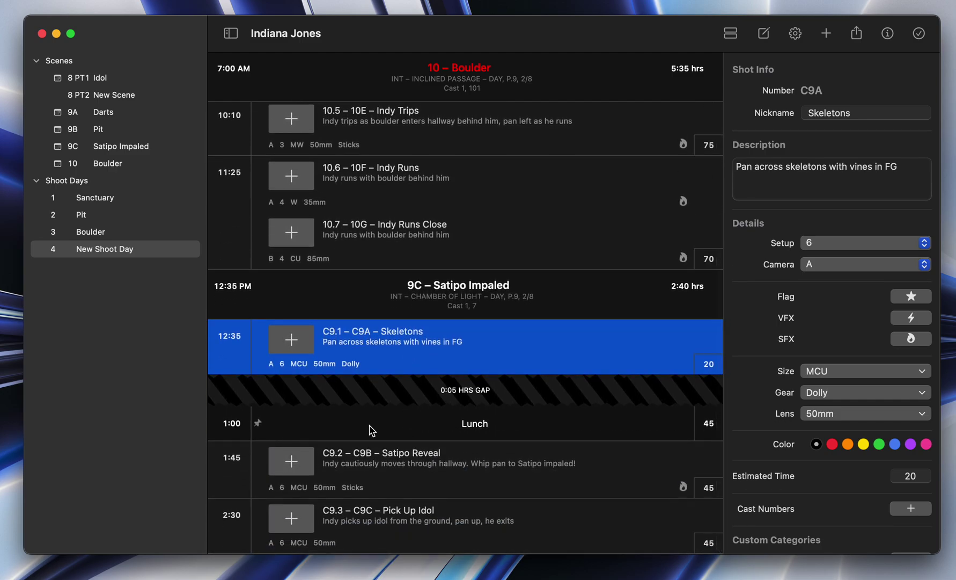
- Add a new note to shoot day 4's schedule and select it
click(427, 424)
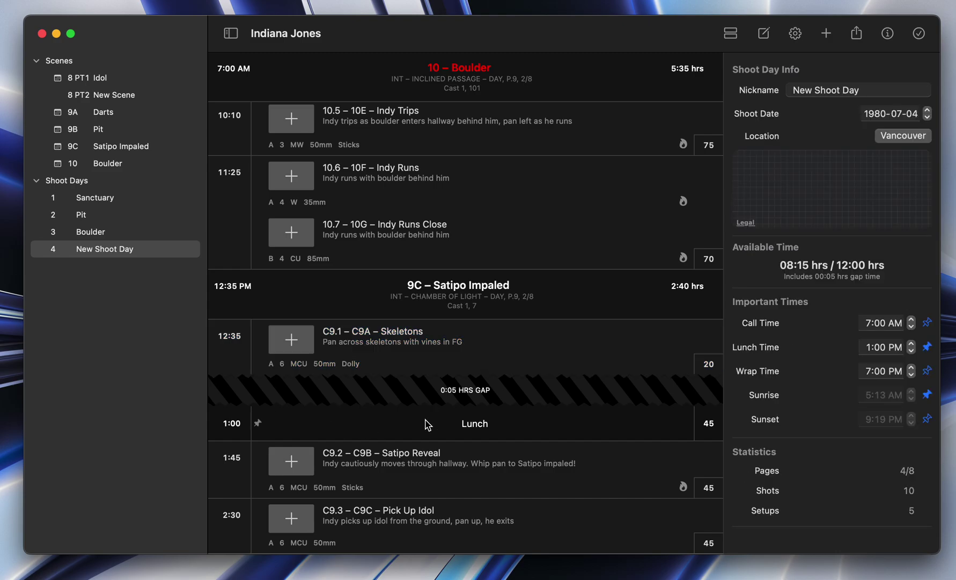
scroll(568, 258, up, 2)
click(832, 36)
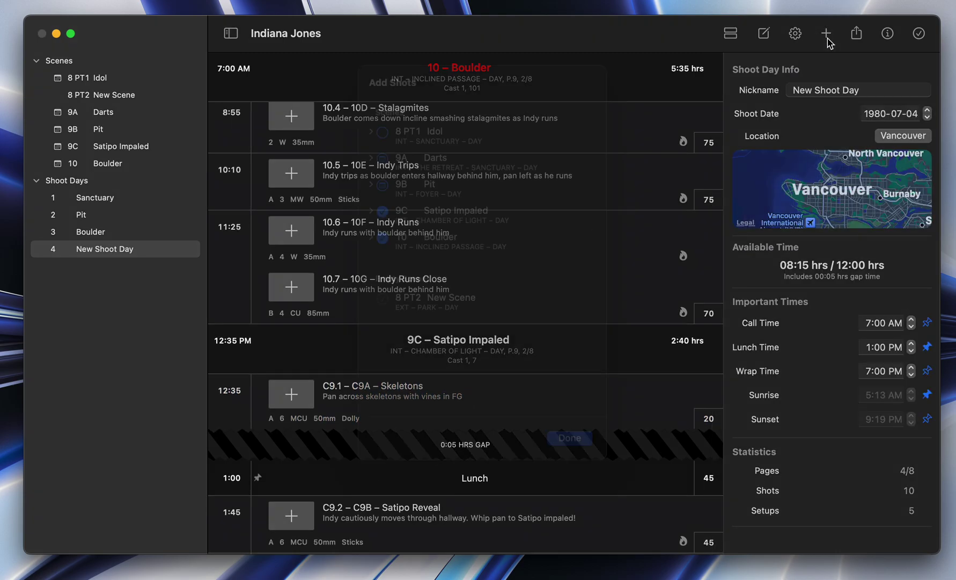
click(570, 460)
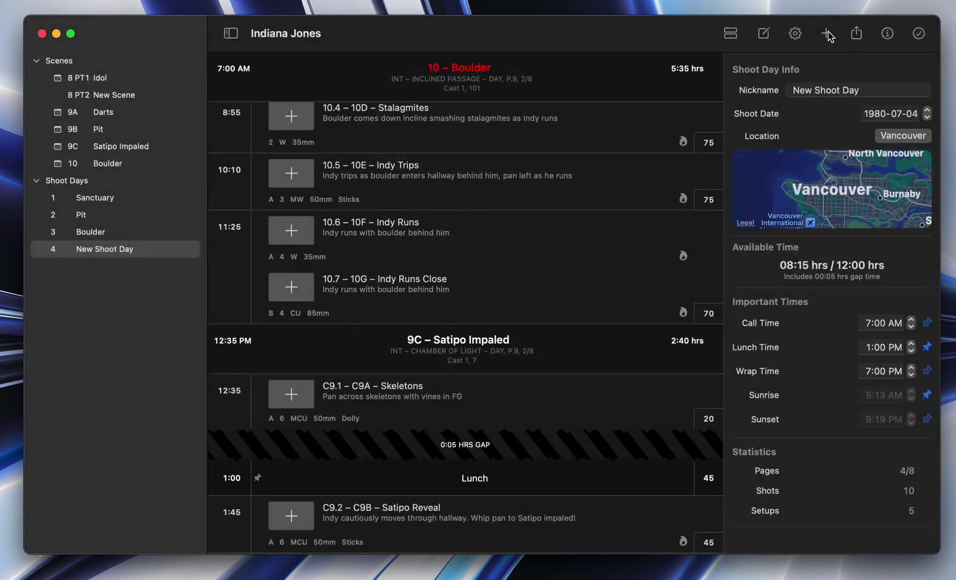
scroll(425, 304, down, 5)
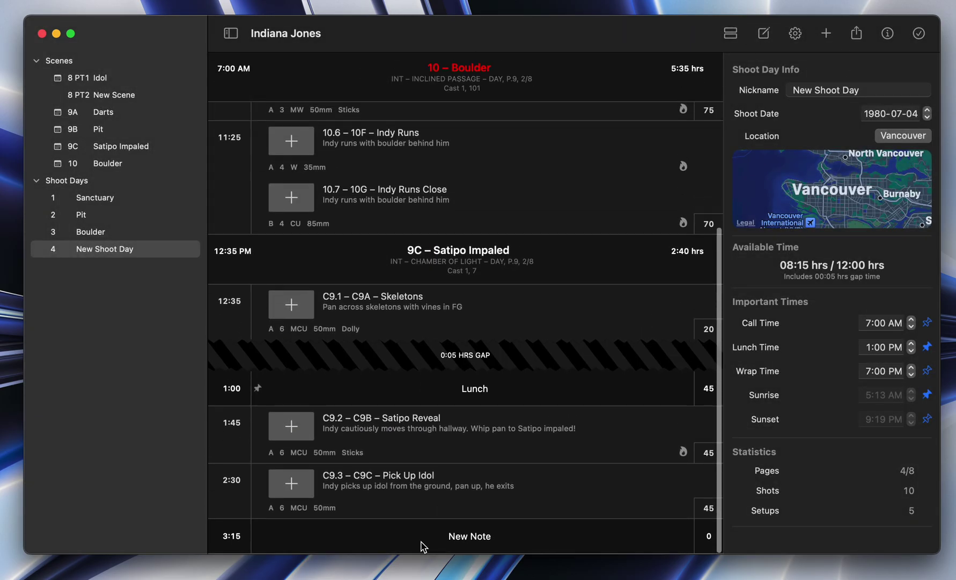
click(425, 544)
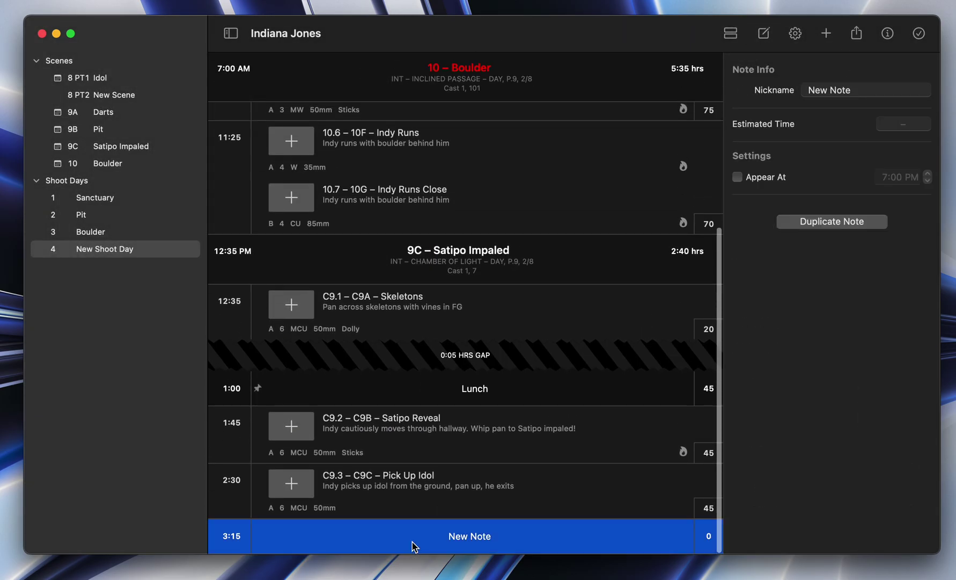
- Pin the New Note to appear at 2:00 PM, after lunch
click(738, 179)
click(887, 179)
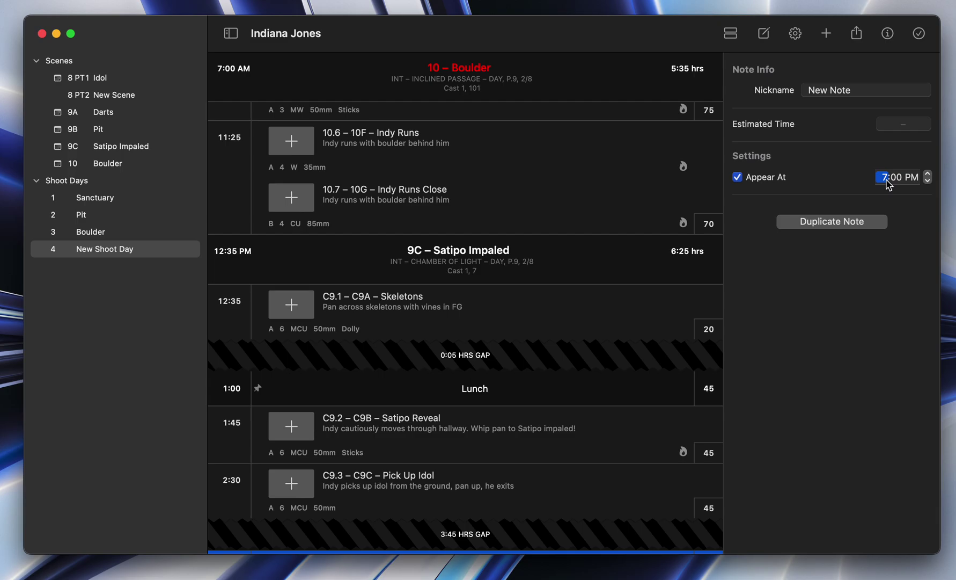
text(2)
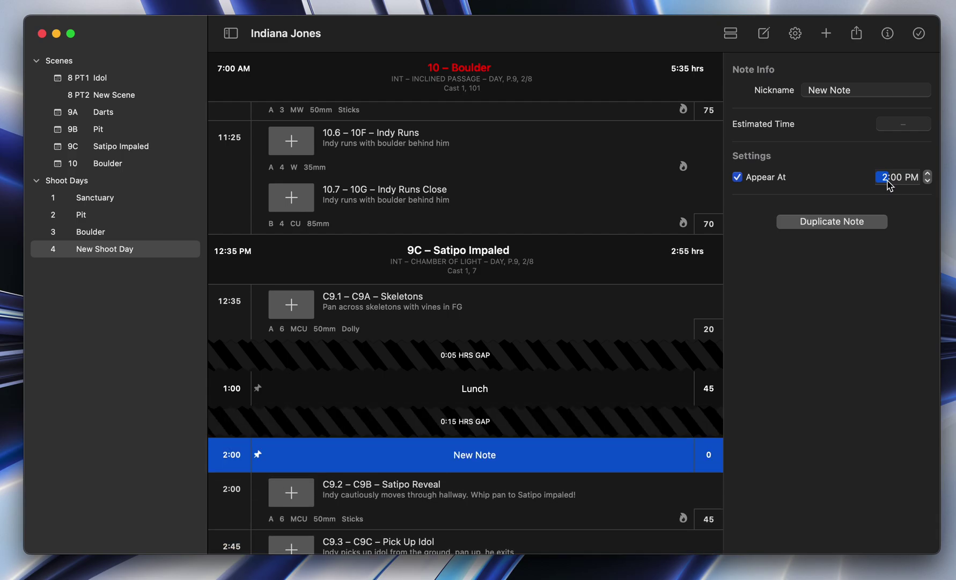
click(613, 339)
click(341, 524)
click(240, 455)
scroll(370, 445, down, 2)
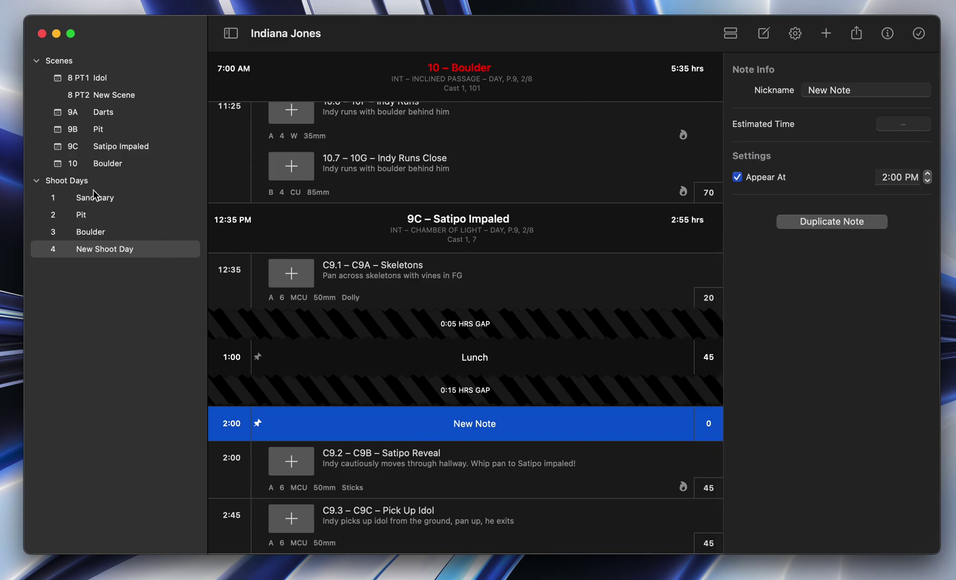
- Add a fifth shoot day and set its shoot date to July 4, 1980
click(67, 180)
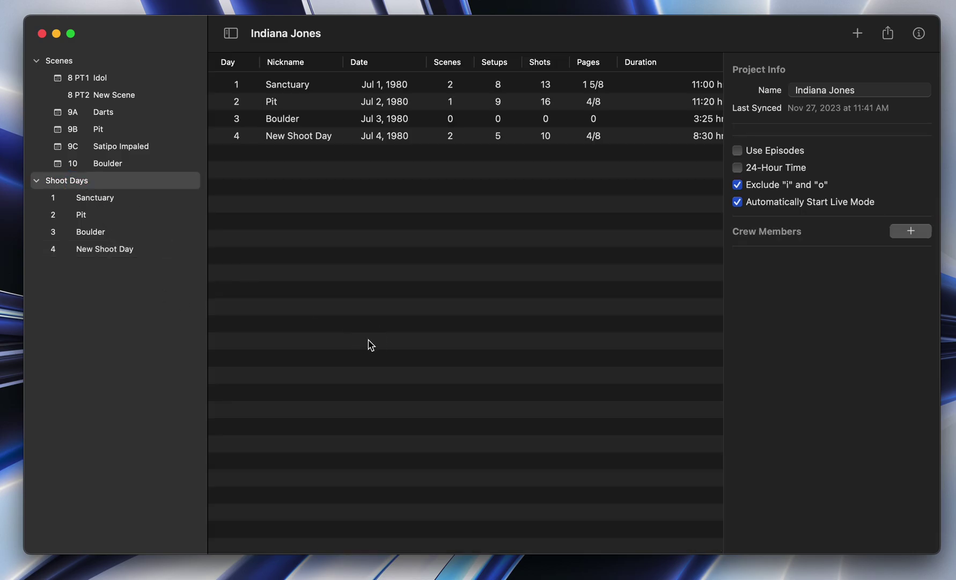
click(359, 135)
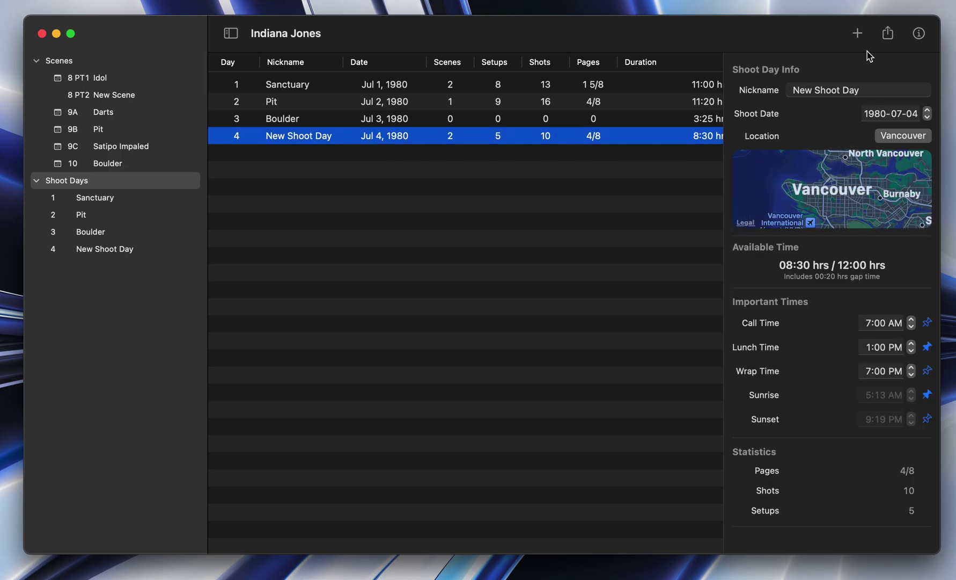
click(858, 34)
click(412, 207)
click(374, 138)
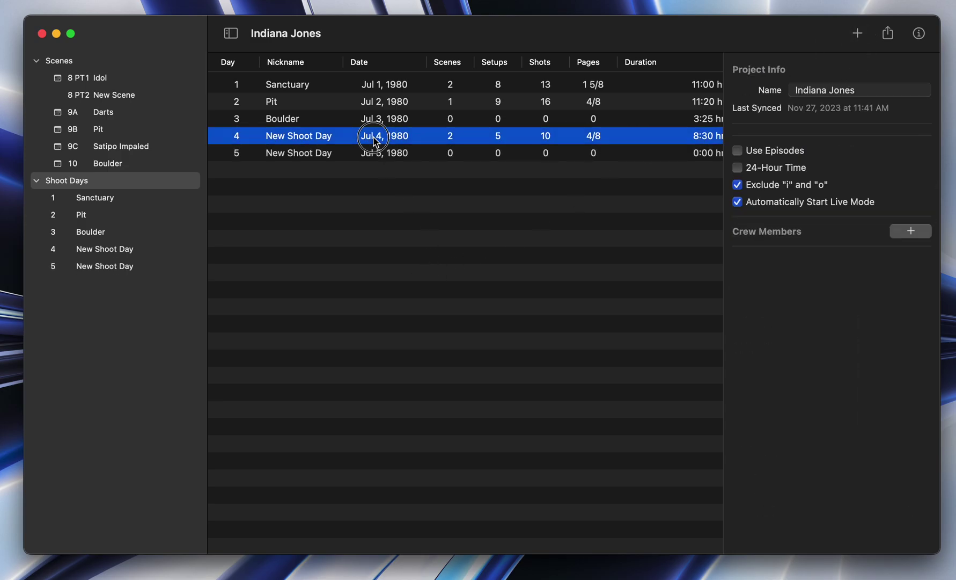
click(378, 153)
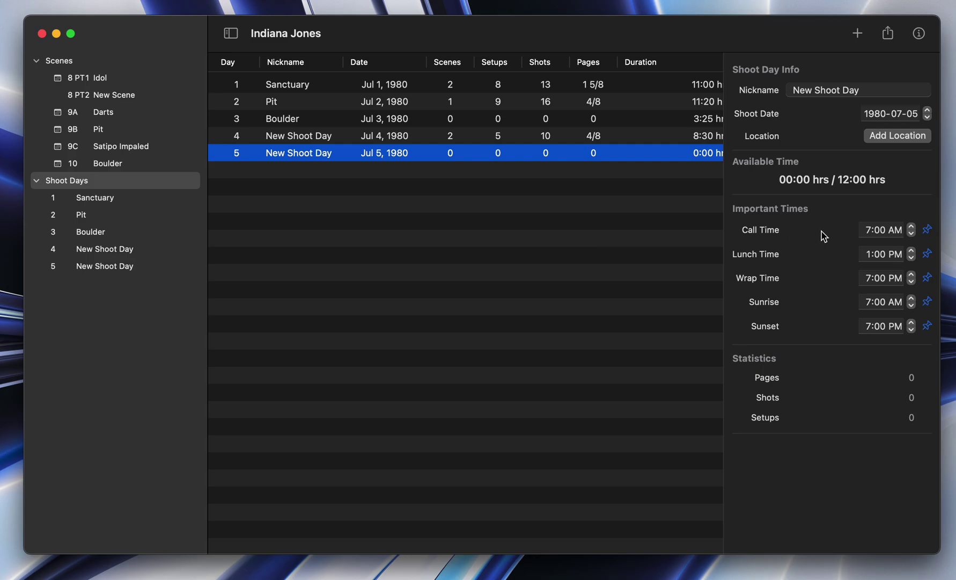
click(919, 116)
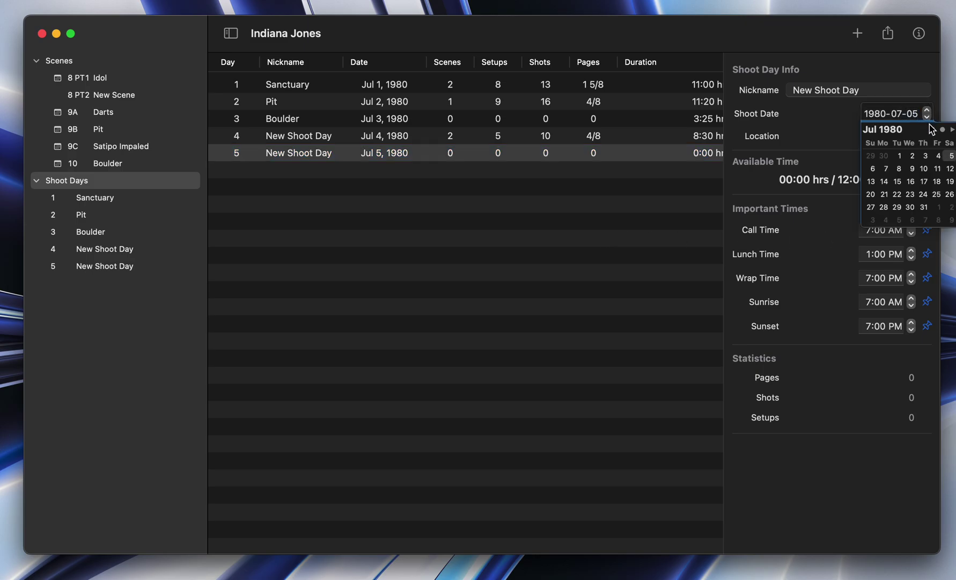
click(938, 156)
click(548, 242)
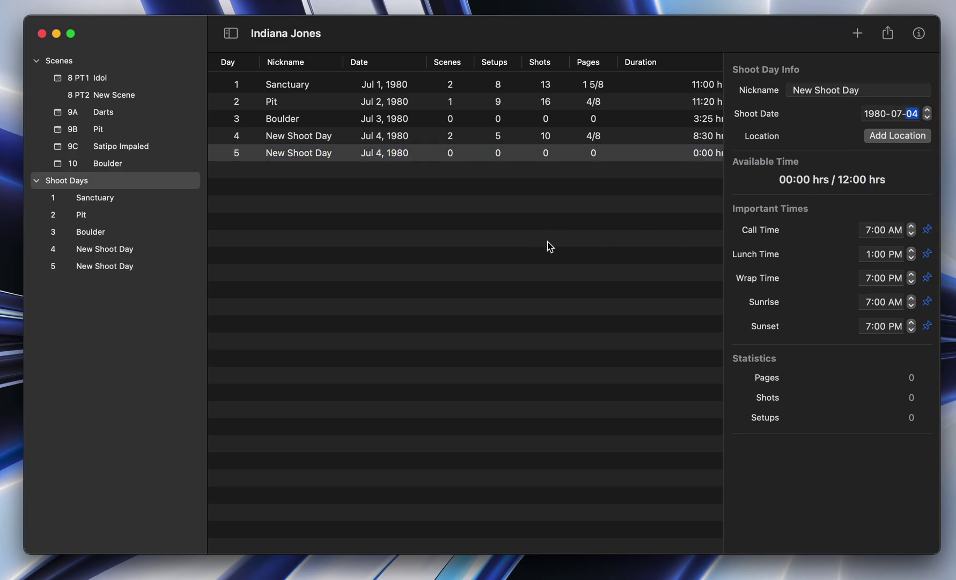
- Compare shoot days 4 and 5 details, then open day 4's schedule
click(388, 143)
click(389, 153)
click(386, 137)
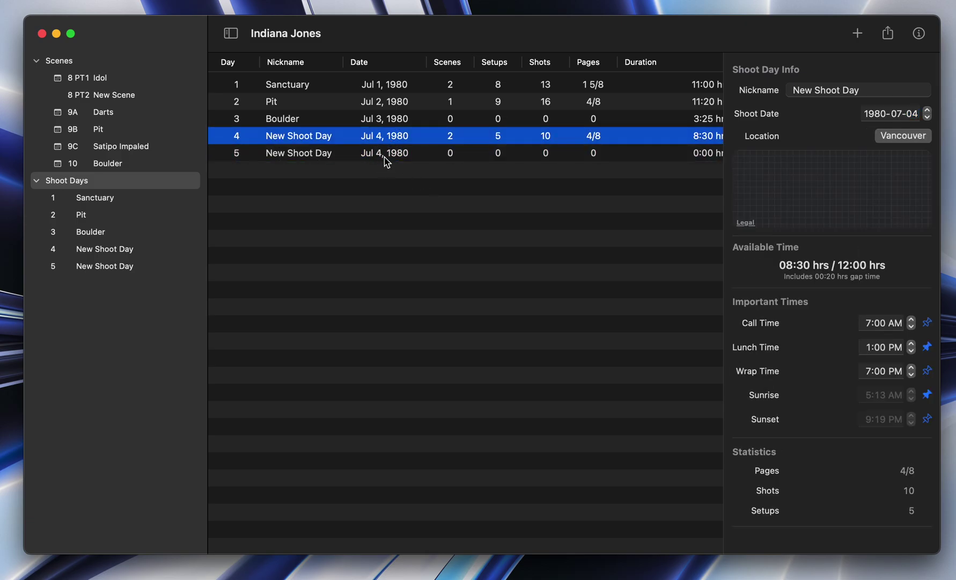
click(384, 157)
click(373, 138)
click(365, 156)
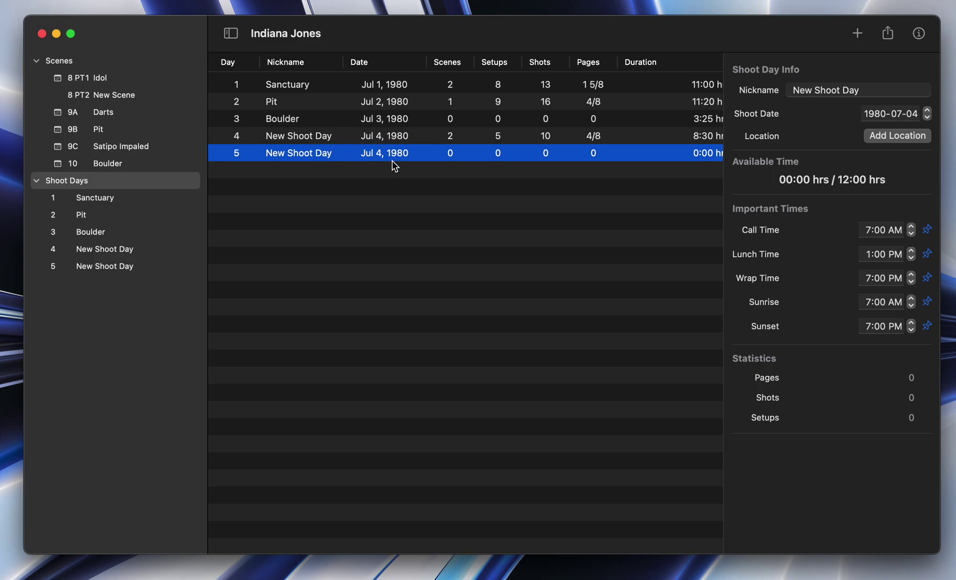
click(324, 140)
click(323, 155)
click(121, 249)
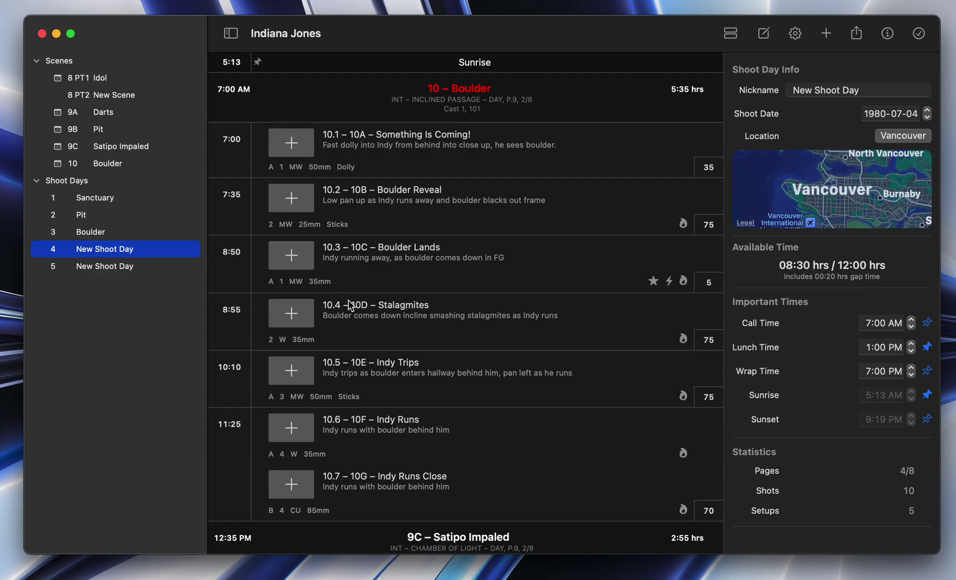
- Glance at day 5's empty schedule, scroll through day 4's, then return to the Scenes list
click(145, 265)
click(134, 250)
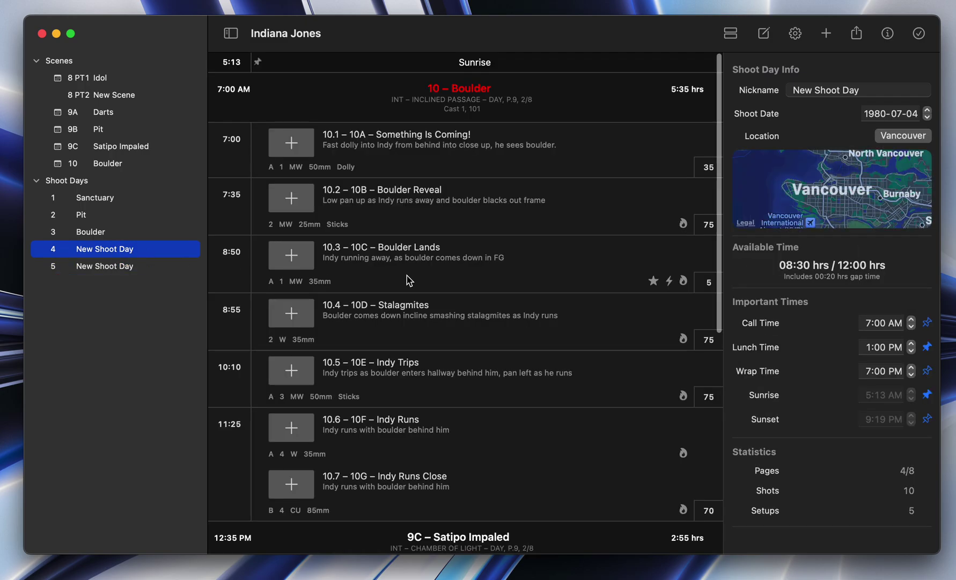
scroll(410, 279, down, 5)
scroll(409, 279, up, 5)
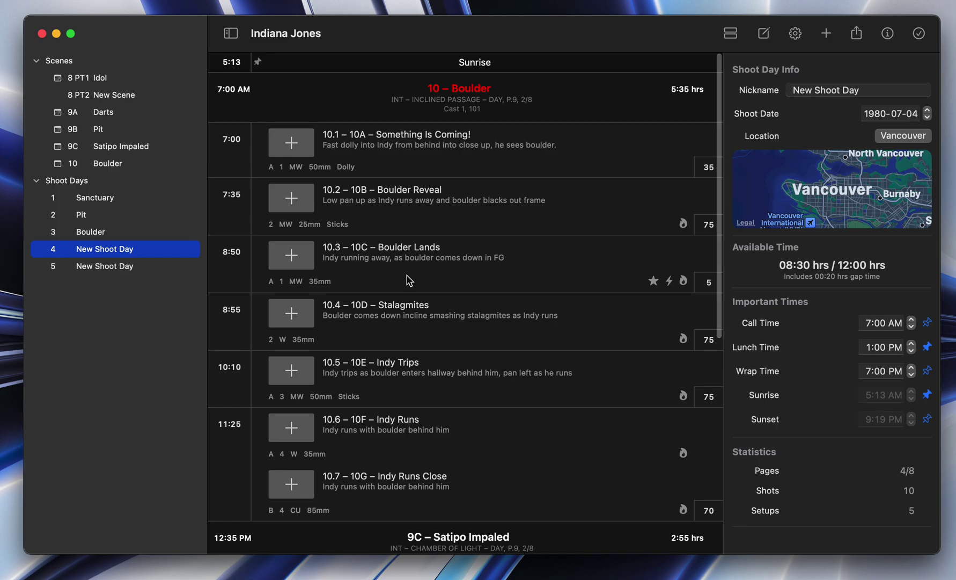
scroll(410, 280, down, 3)
scroll(410, 280, up, 3)
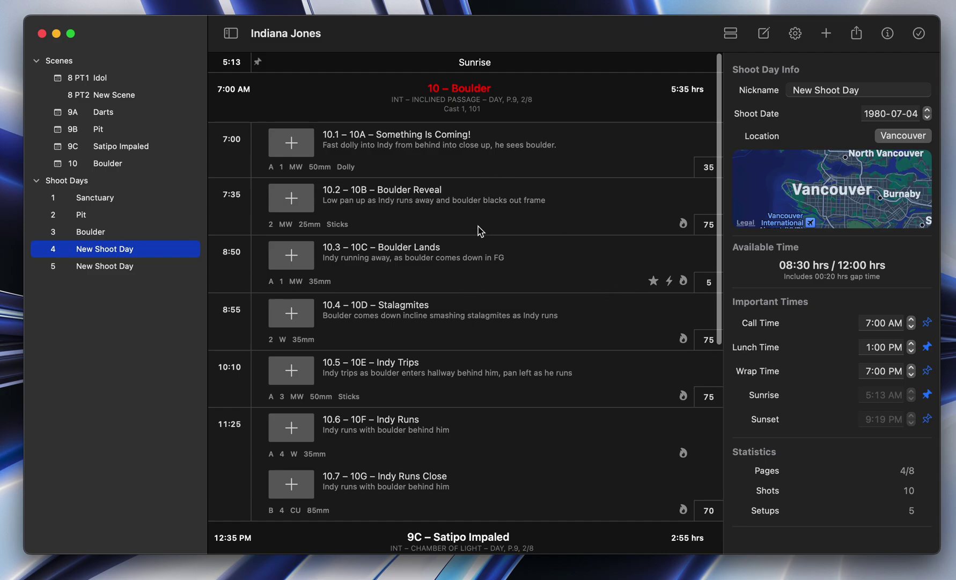
scroll(462, 272, down, 2)
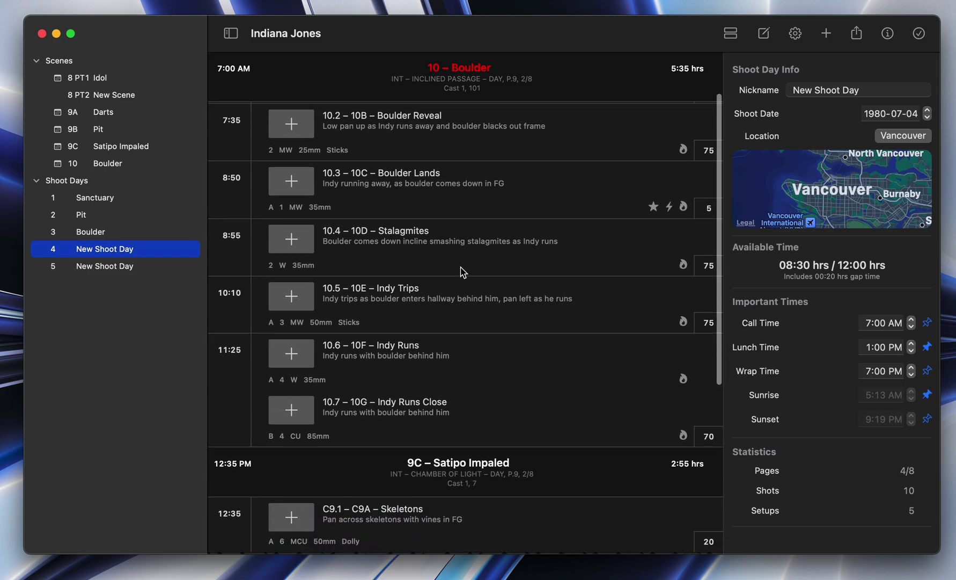
scroll(463, 272, down, 5)
scroll(463, 272, up, 8)
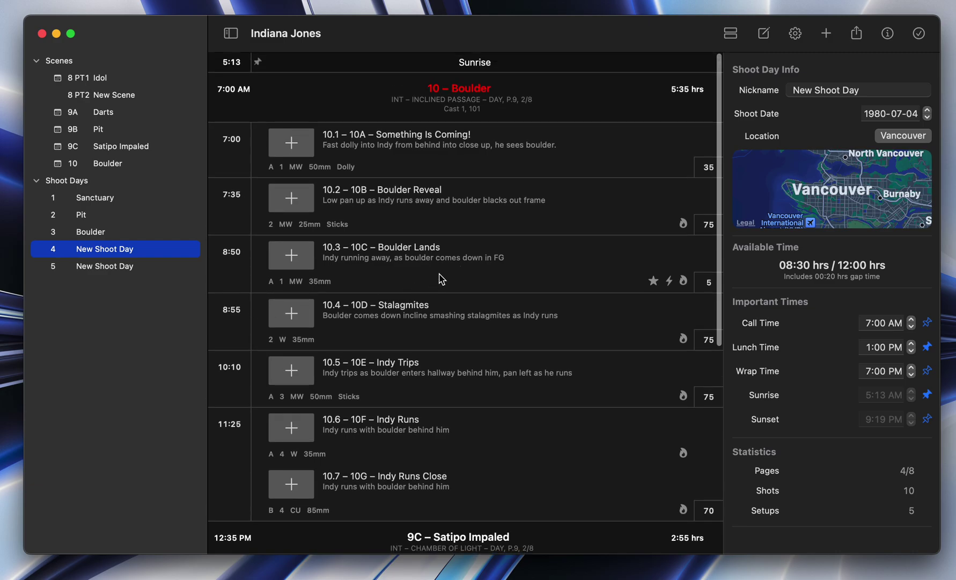
click(69, 63)
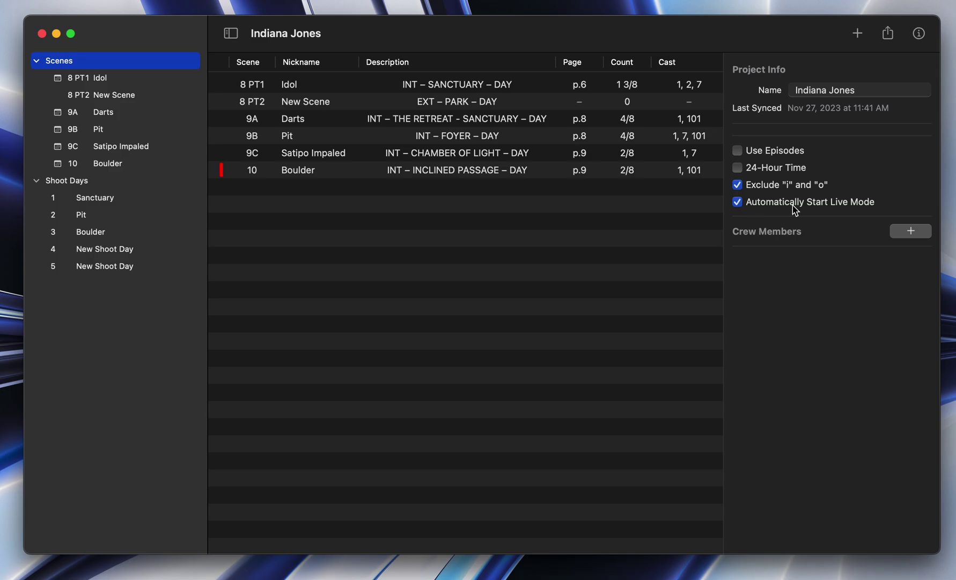
- Disable Automatically Start Live Mode in Project Info and accept the manual-completion notice
click(737, 203)
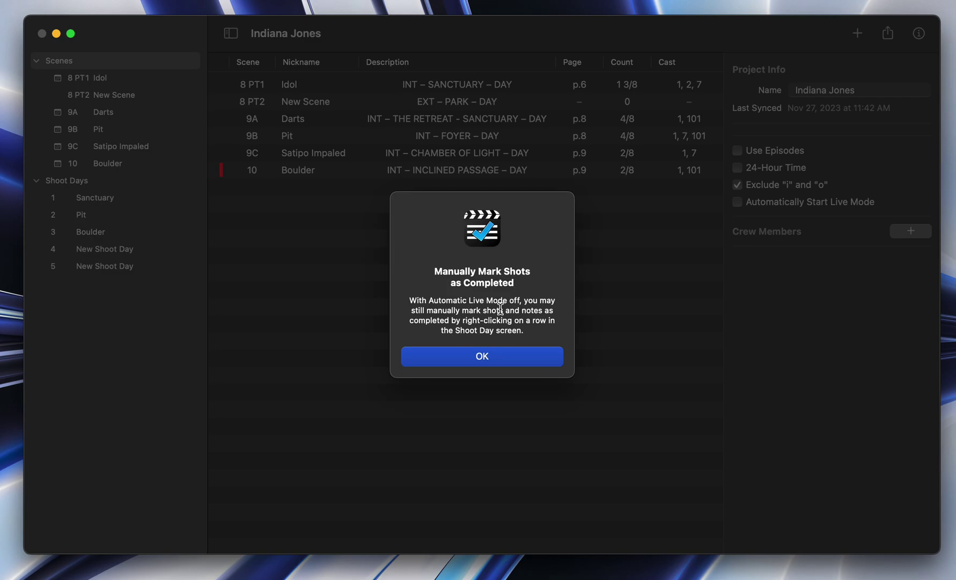
click(467, 357)
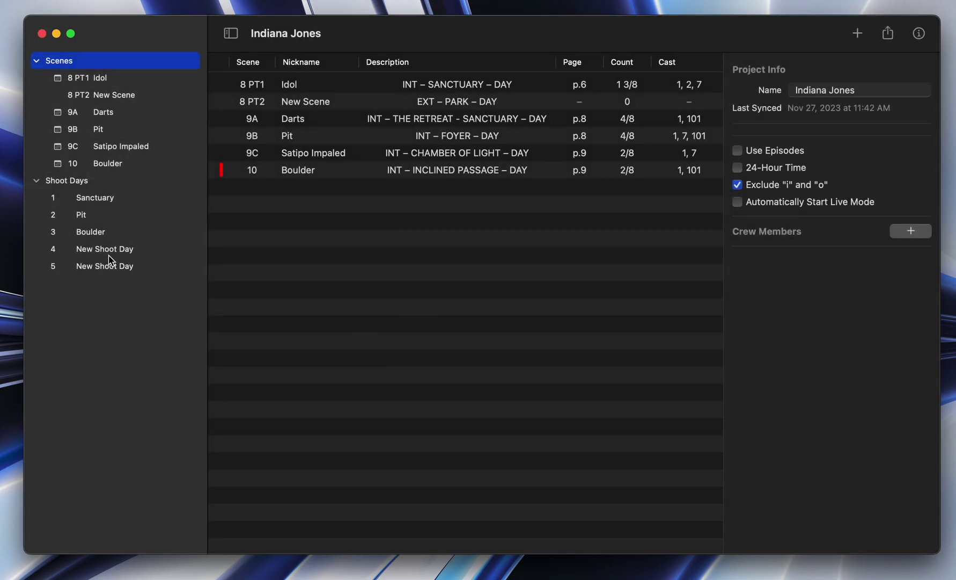
click(97, 253)
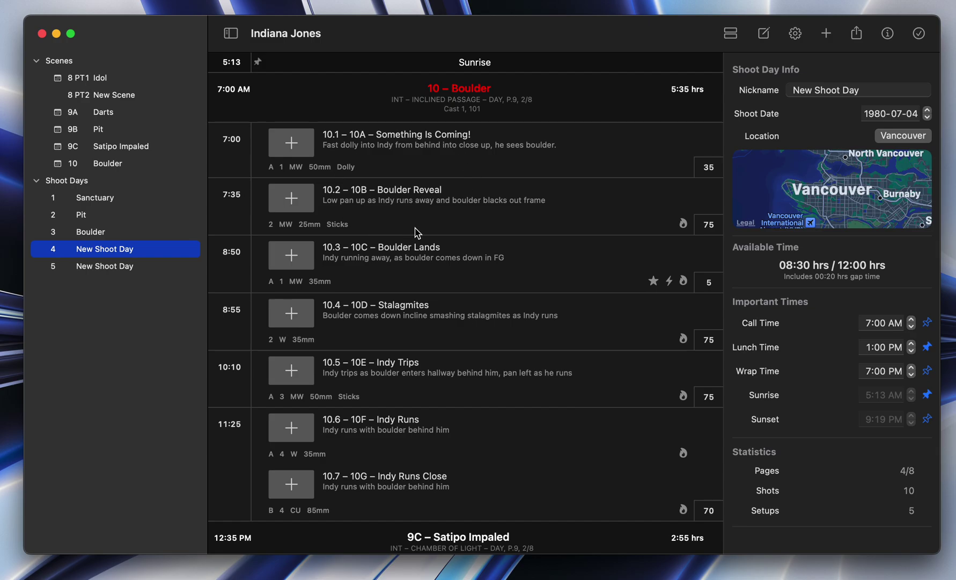
- Mark shot 10.1 as complete in New Shoot Day 4's schedule
scroll(451, 159, down, 2)
scroll(409, 146, up, 2)
right_click(394, 147)
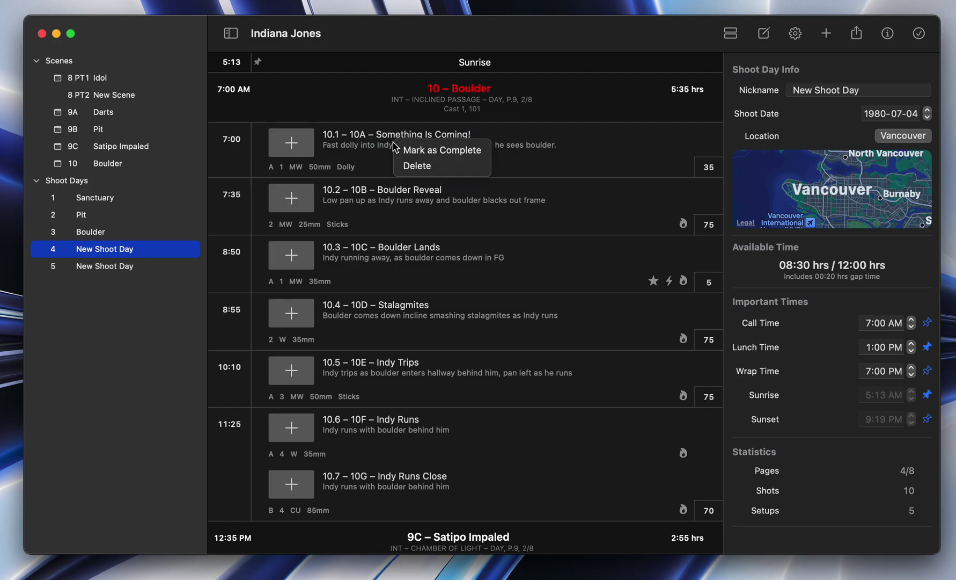
click(418, 153)
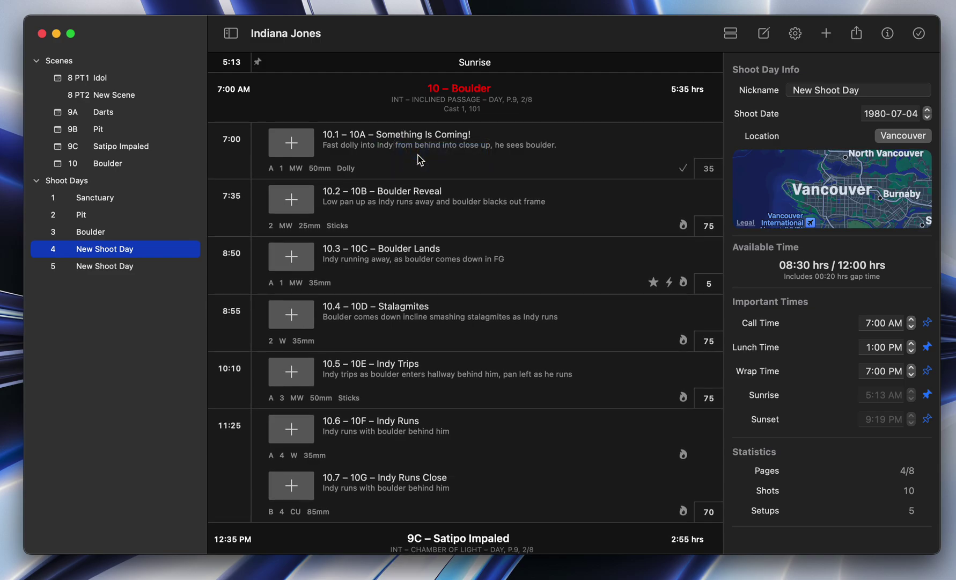
- Set shot 10.1 back to incomplete and review the day's schedule
right_click(568, 141)
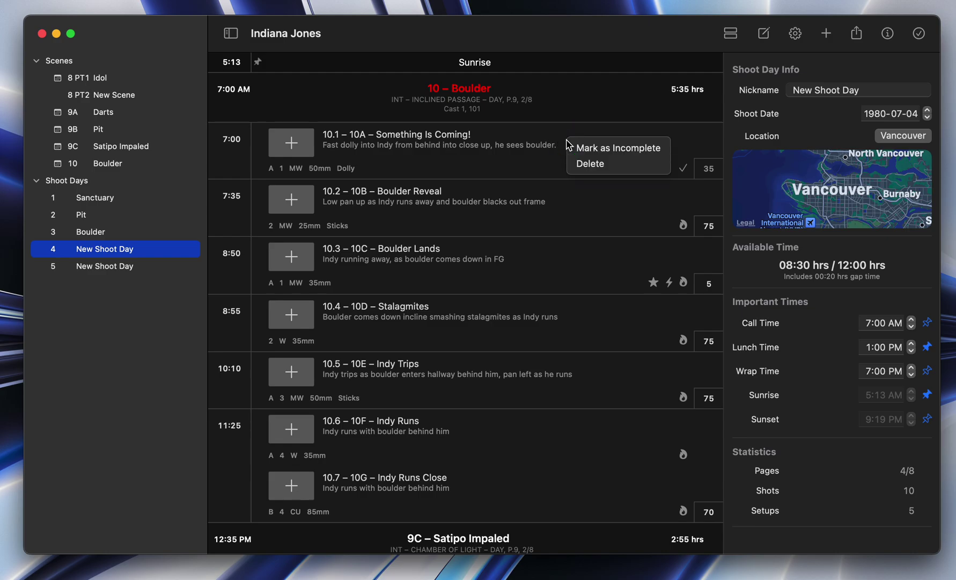
click(573, 150)
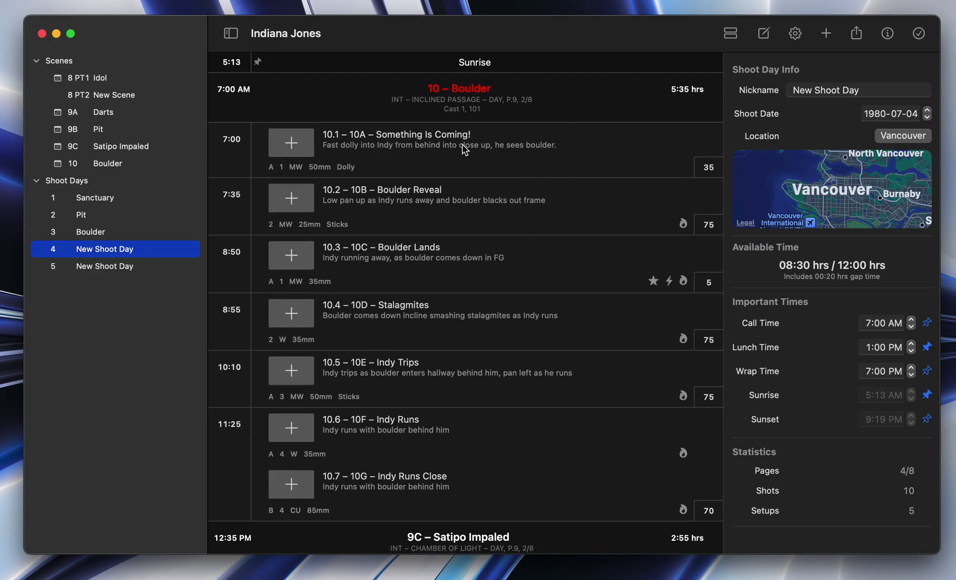
scroll(469, 267, down, 8)
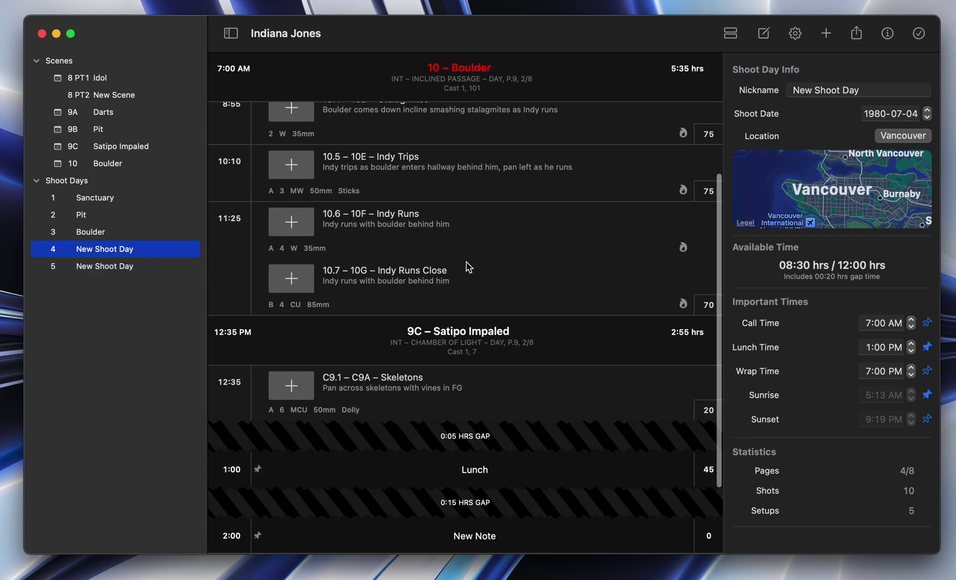
scroll(468, 267, up, 8)
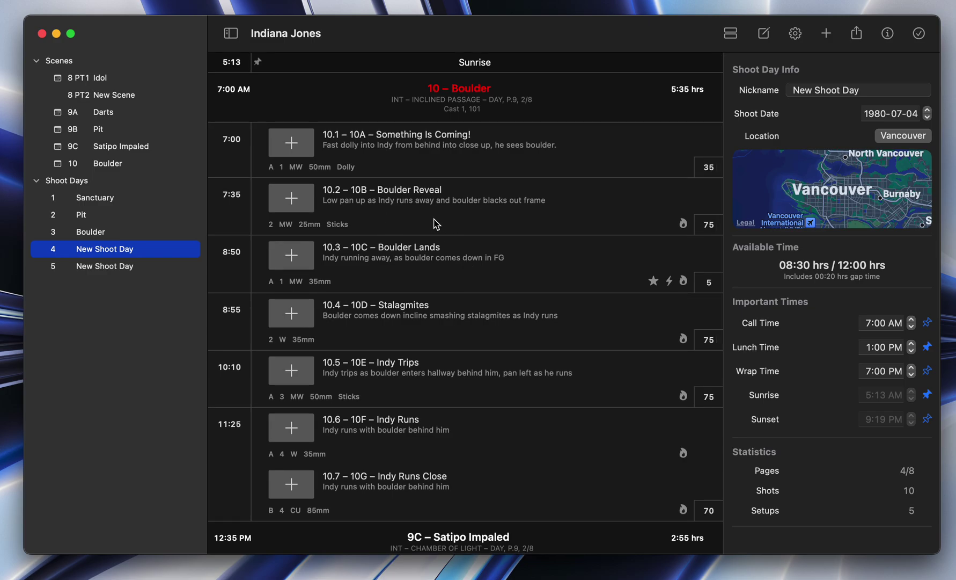
scroll(464, 391, down, 8)
scroll(462, 390, up, 8)
scroll(374, 235, down, 5)
scroll(374, 235, up, 5)
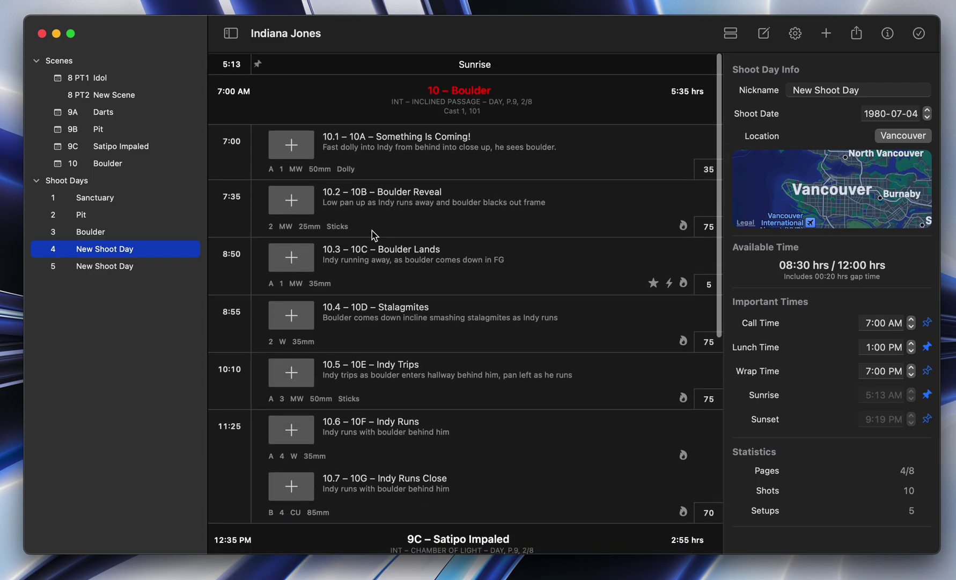